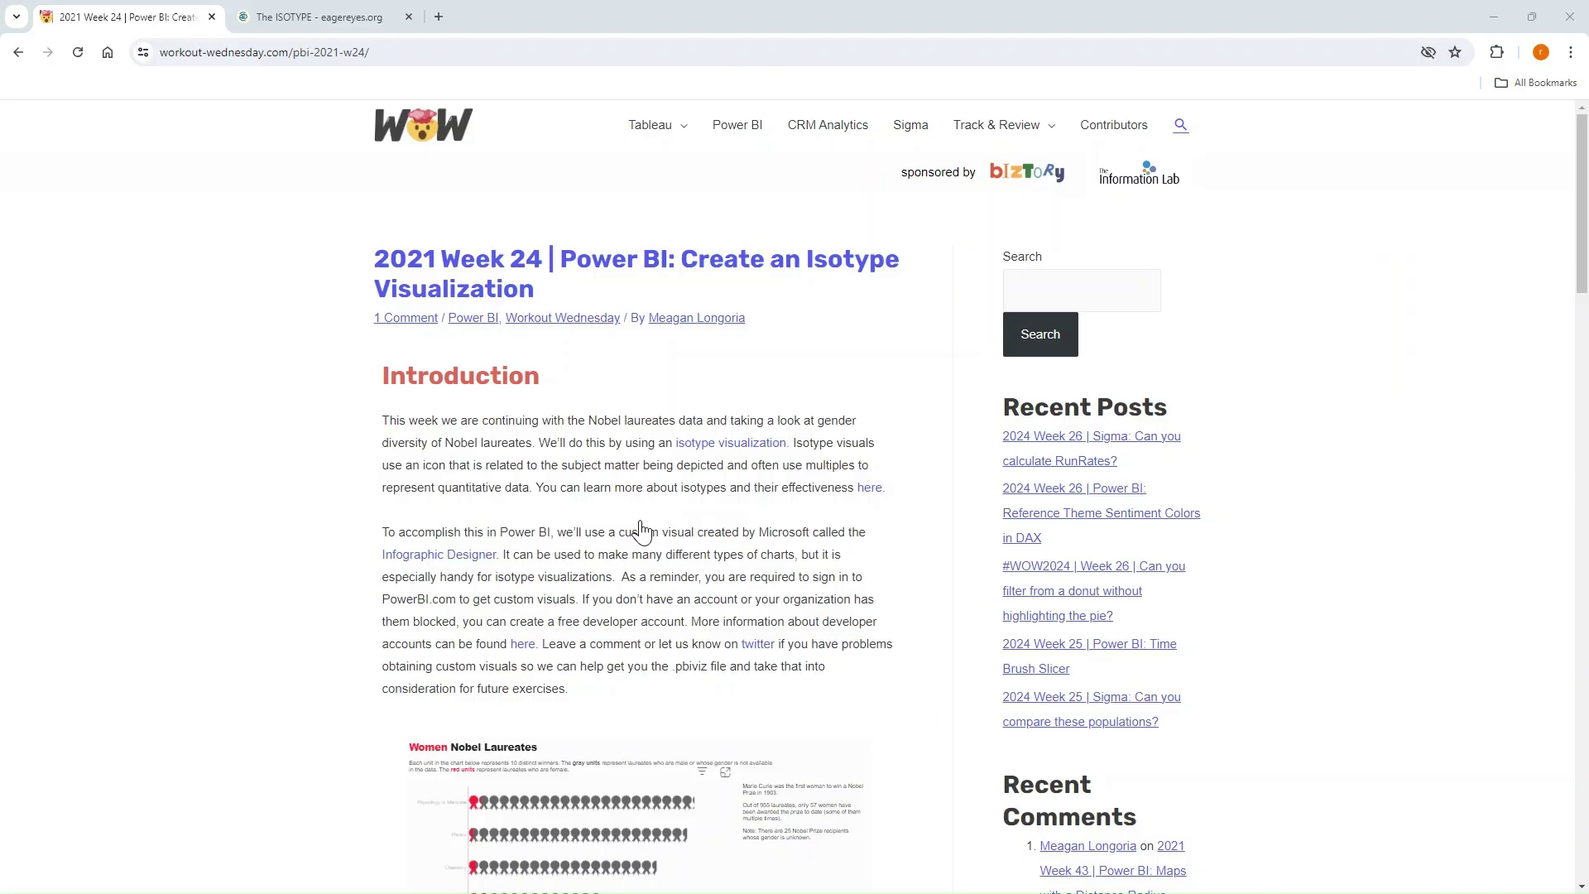
Review the isotype visualization challenge's introduction and its example chart of women Nobel laureates by prize category.
{"action": "scroll", "coordinate": [642, 530], "scroll_direction": "down", "scroll_amount": 5}
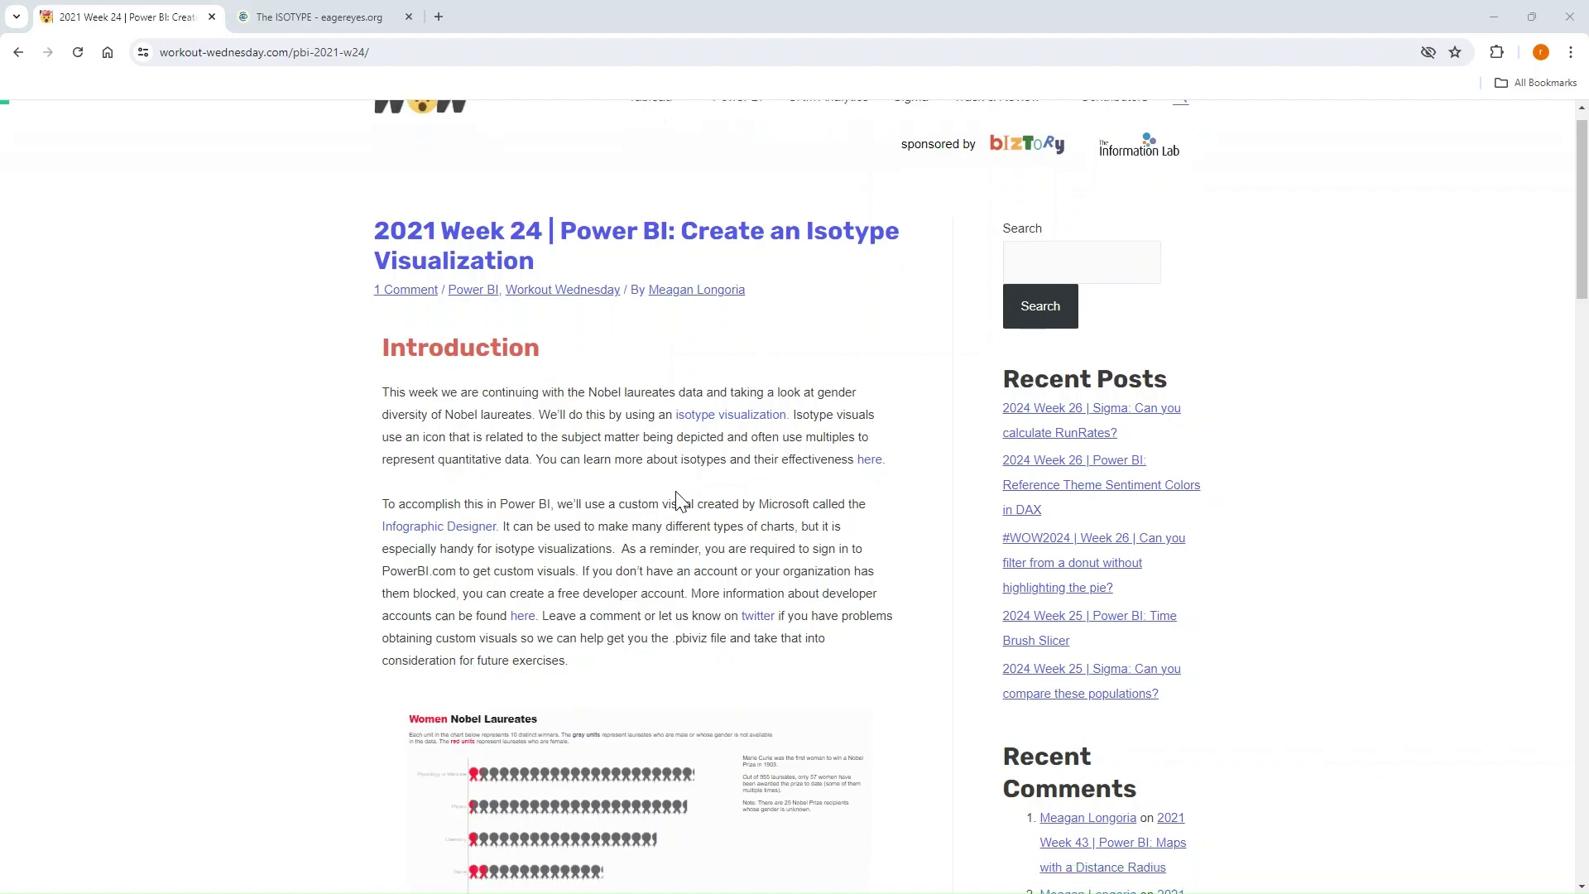
{"action": "left_click", "coordinate": [876, 653]}
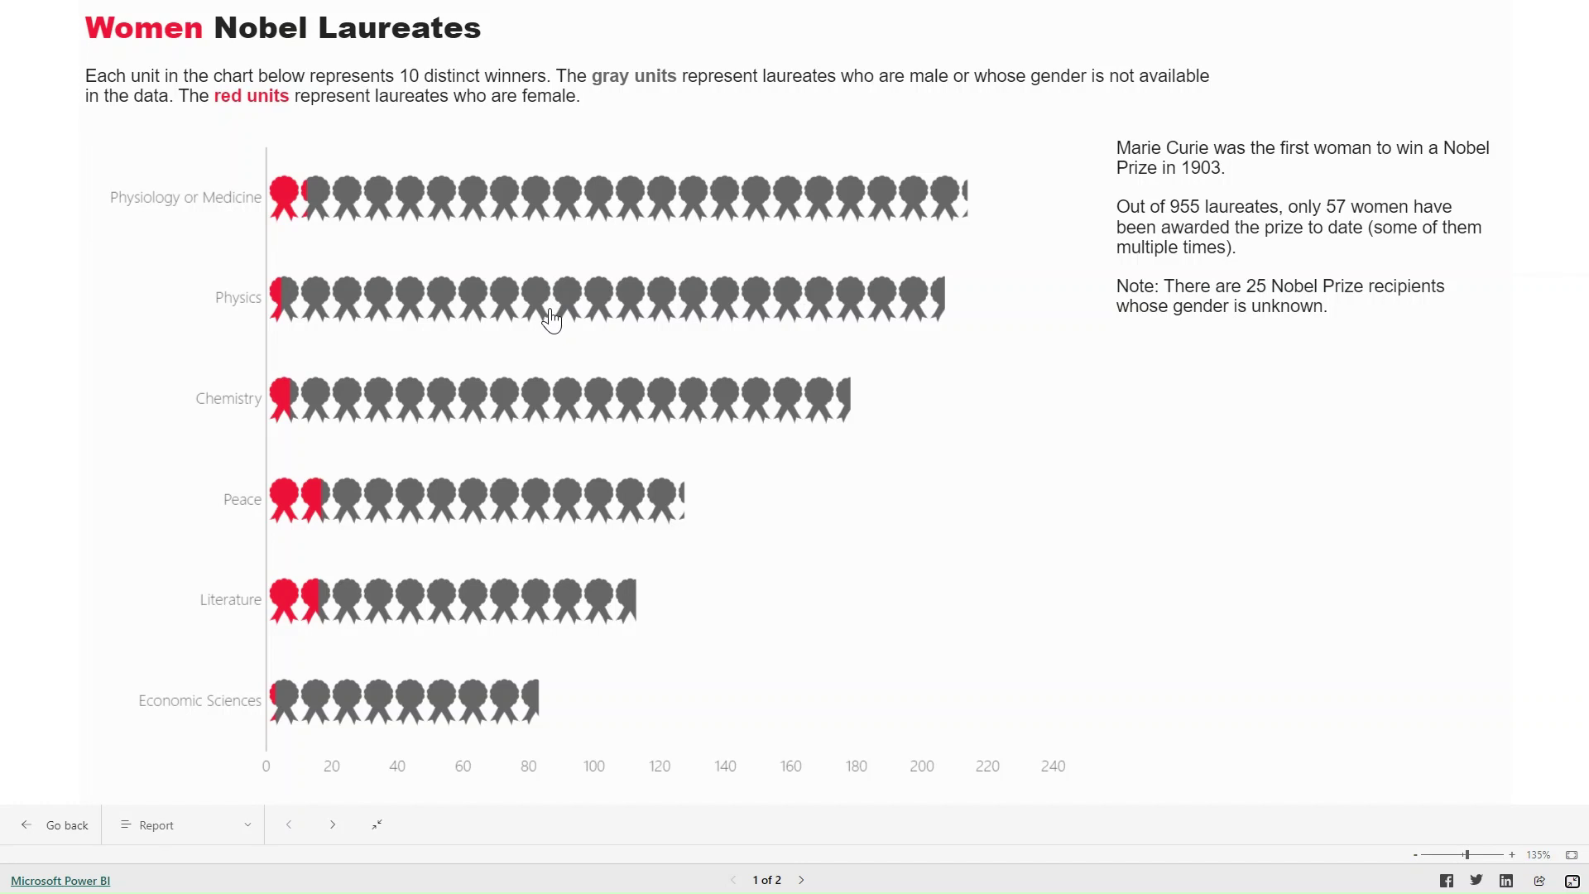
{"action": "mouse_move", "coordinate": [577, 294]}
{"action": "mouse_move", "coordinate": [322, 228]}
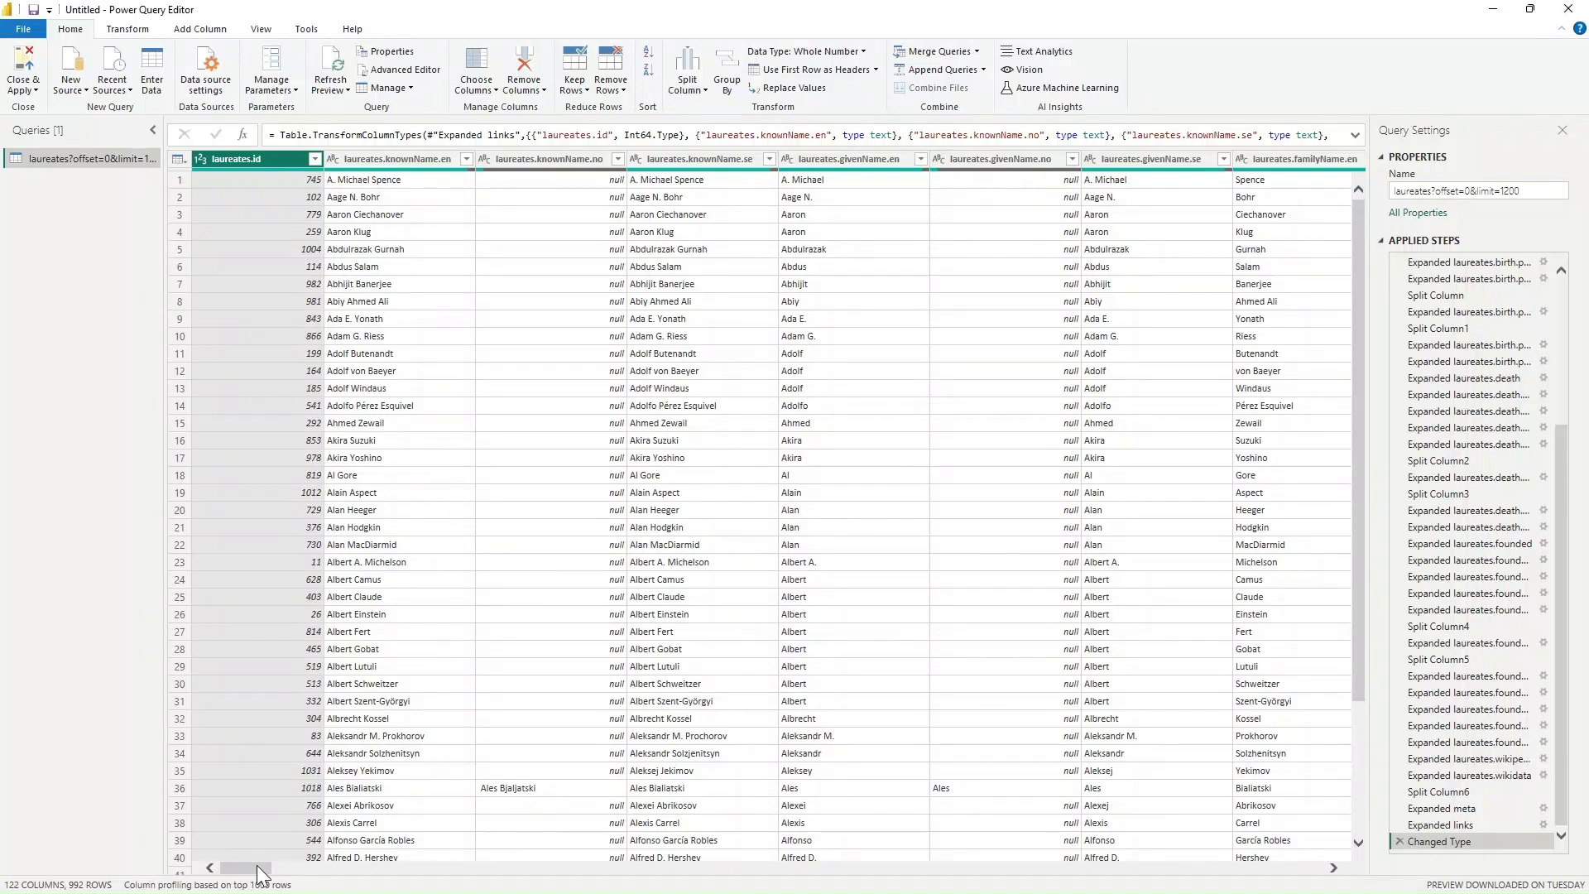
Expand the laureates.nobelPrizes column to new rows, and expand its records to only the category field.
{"action": "left_click_drag", "start_coordinate": [260, 872], "coordinate": [1239, 871]}
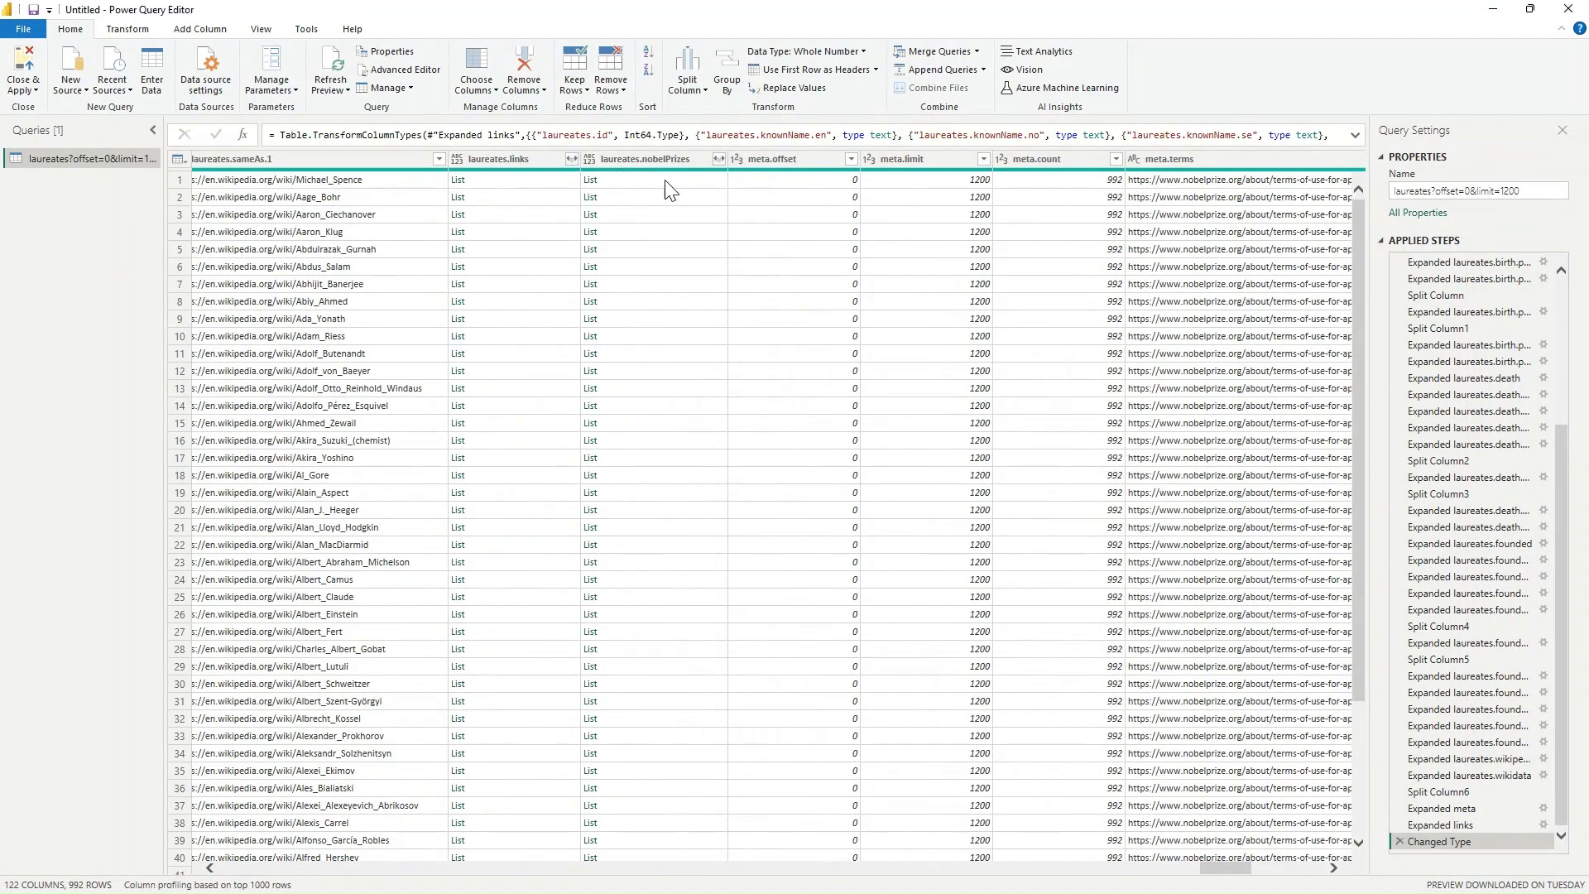
{"action": "left_click", "coordinate": [719, 162]}
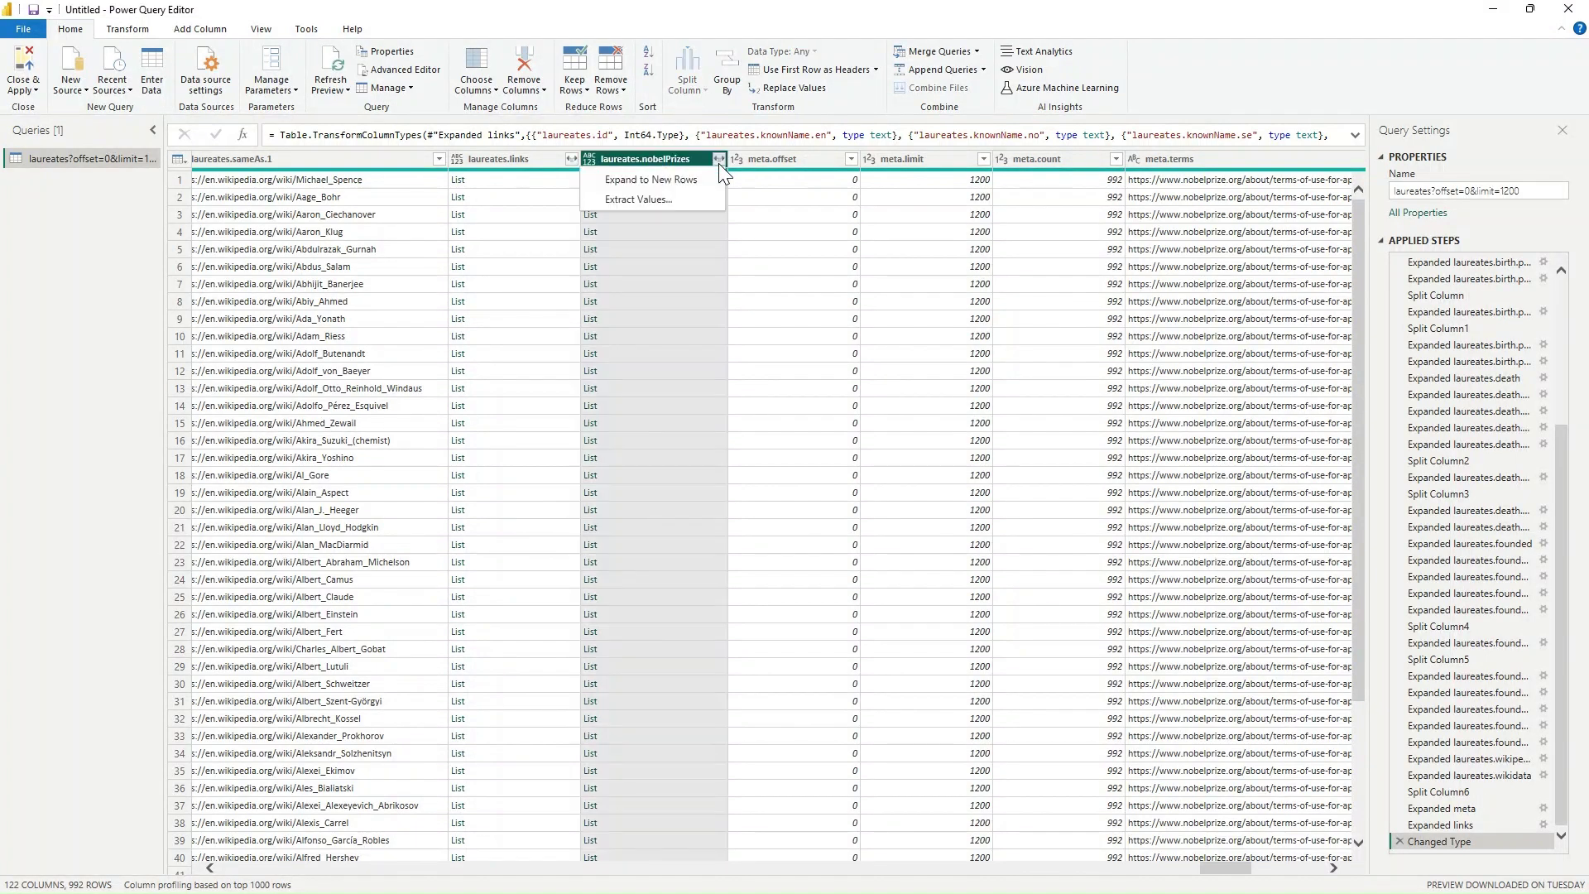
{"action": "left_click", "coordinate": [679, 182]}
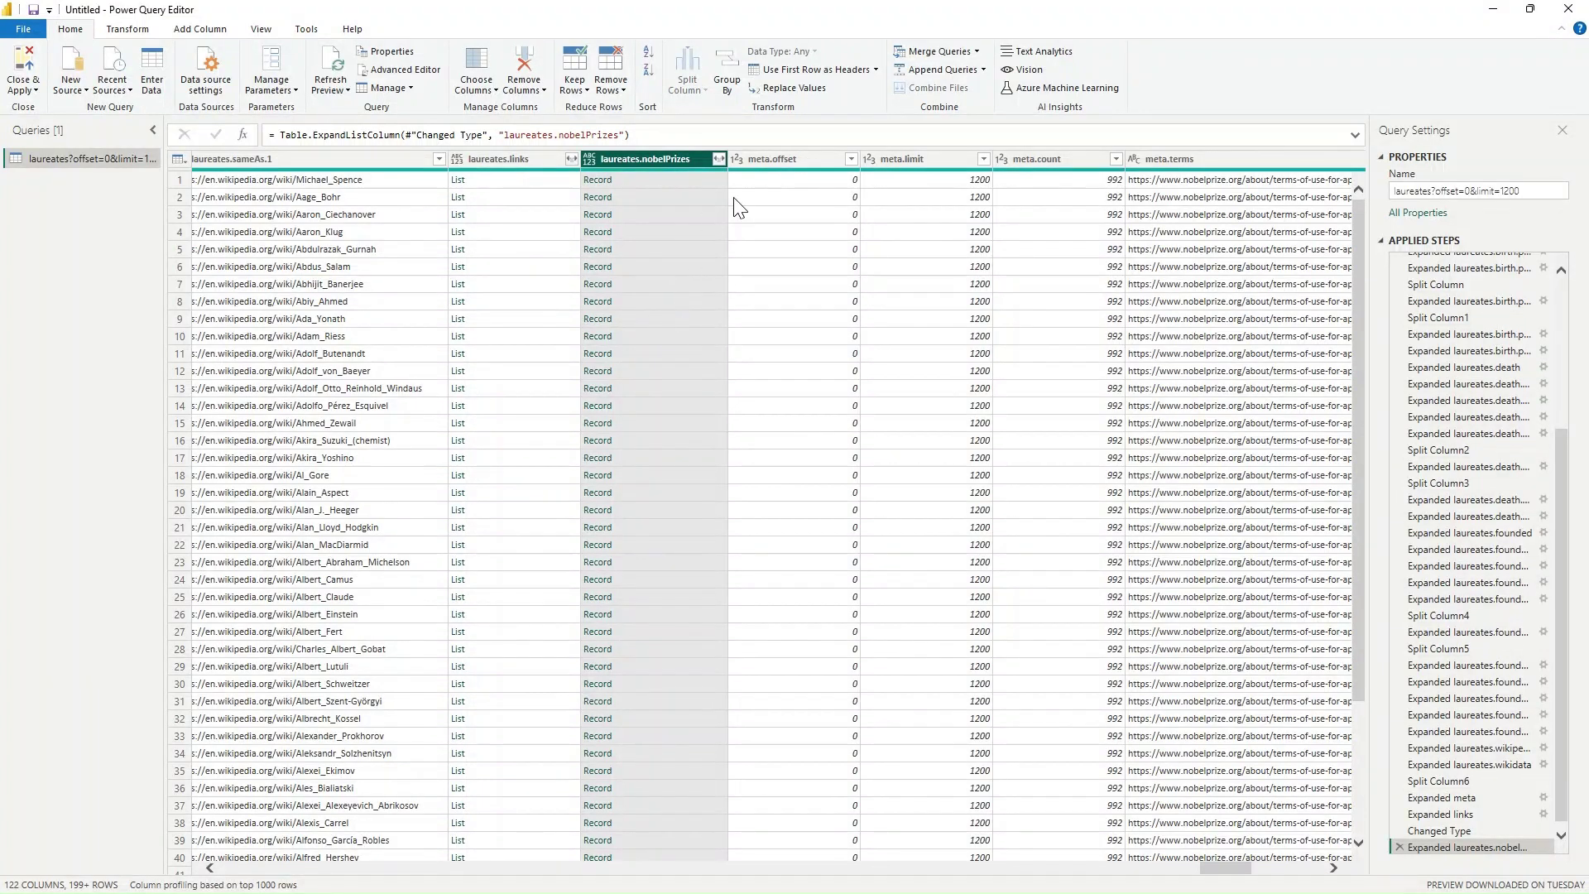
{"action": "left_click", "coordinate": [718, 159]}
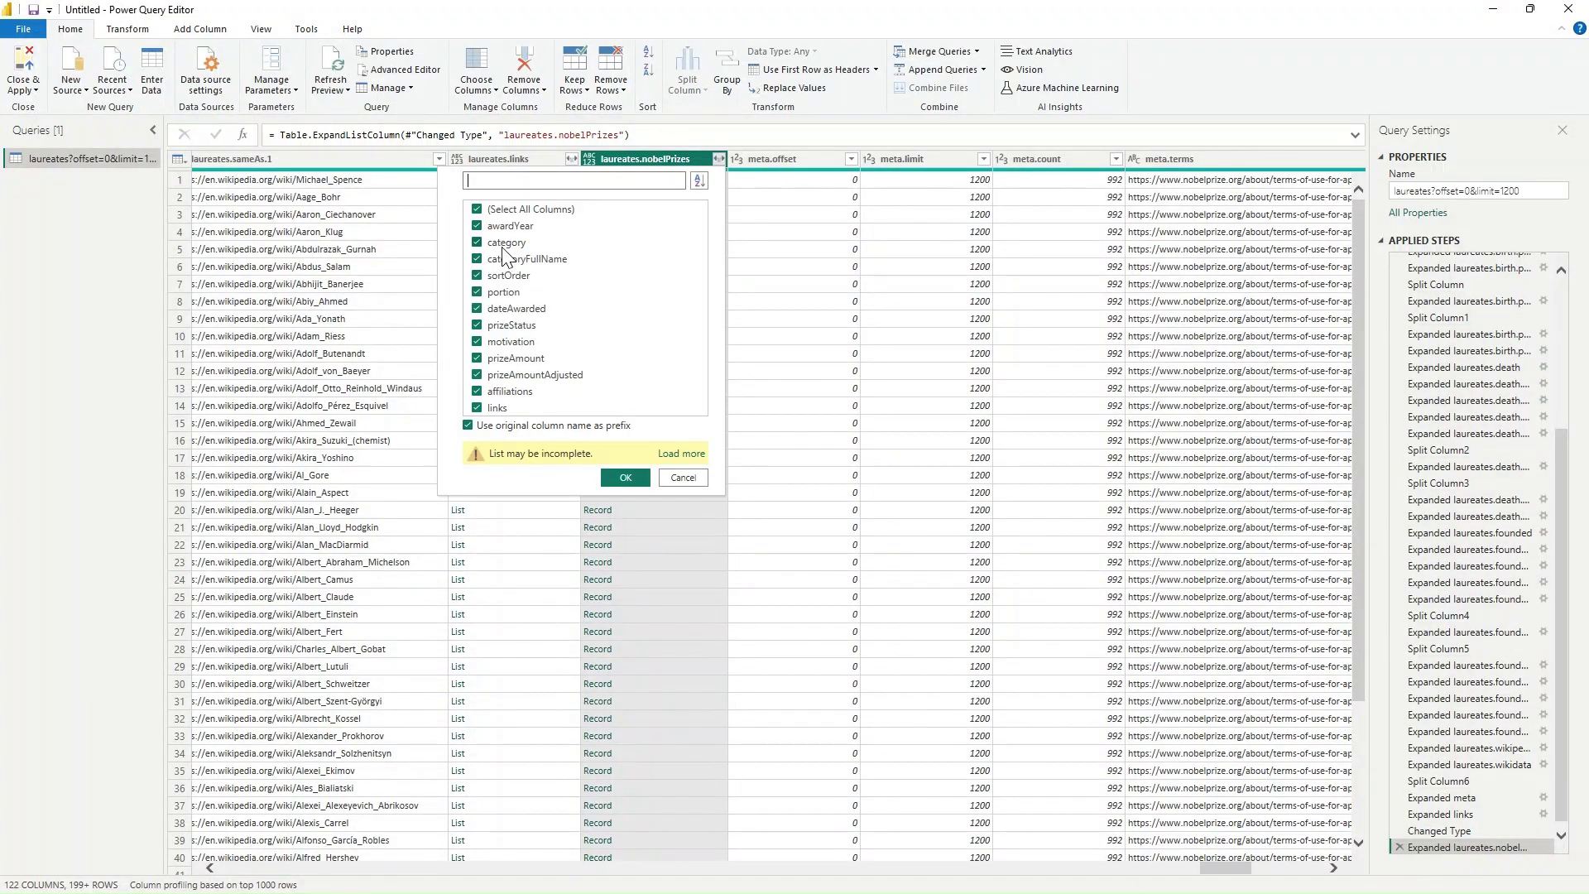
{"action": "left_click", "coordinate": [478, 210]}
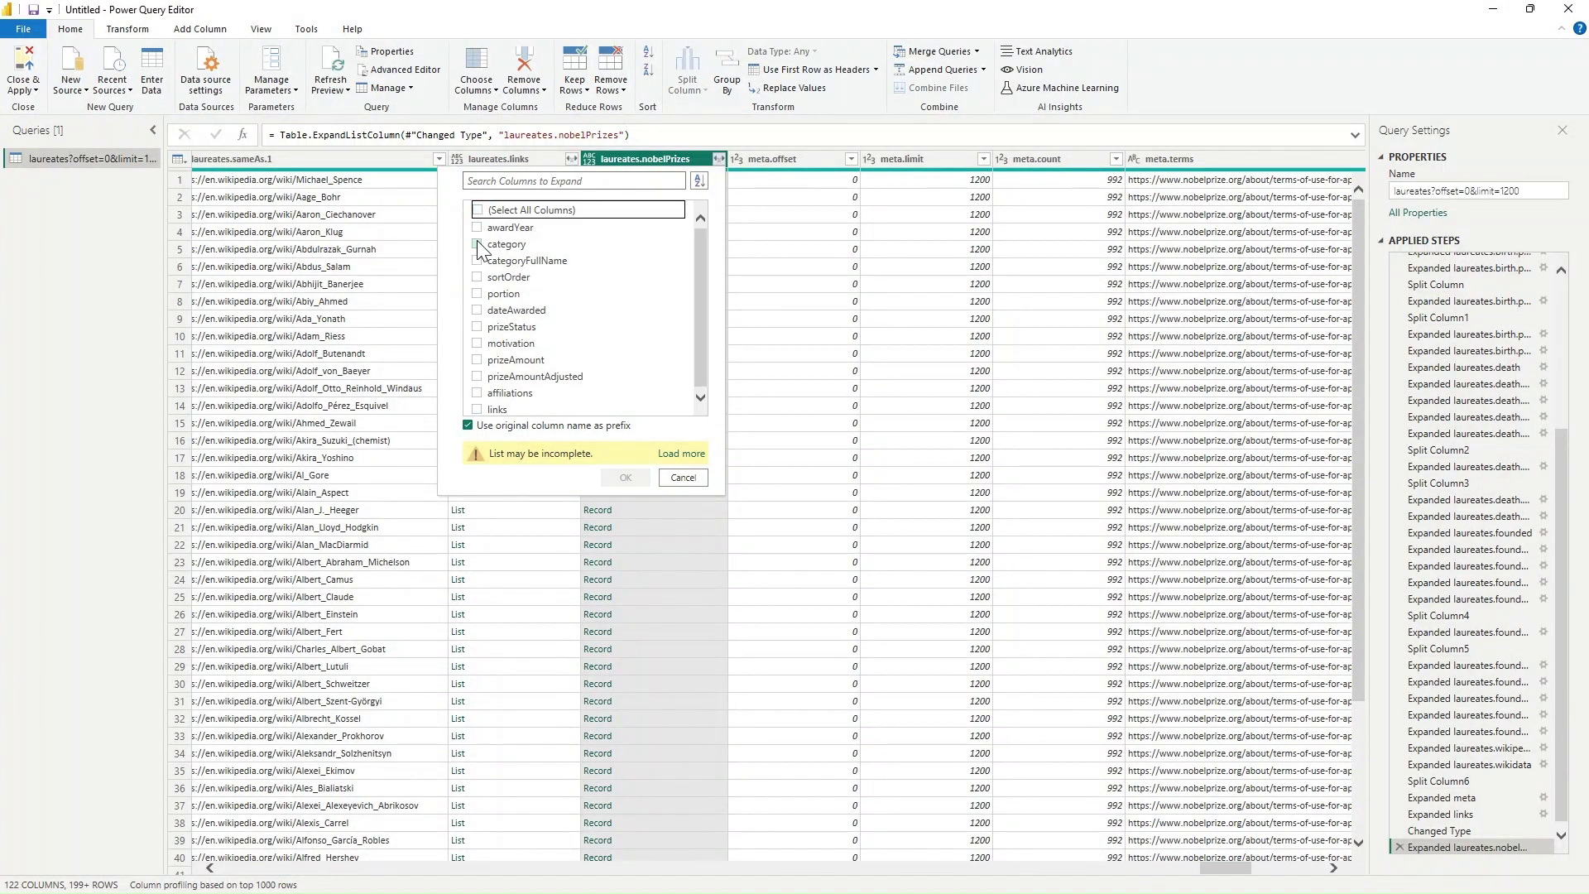
{"action": "left_click", "coordinate": [477, 244]}
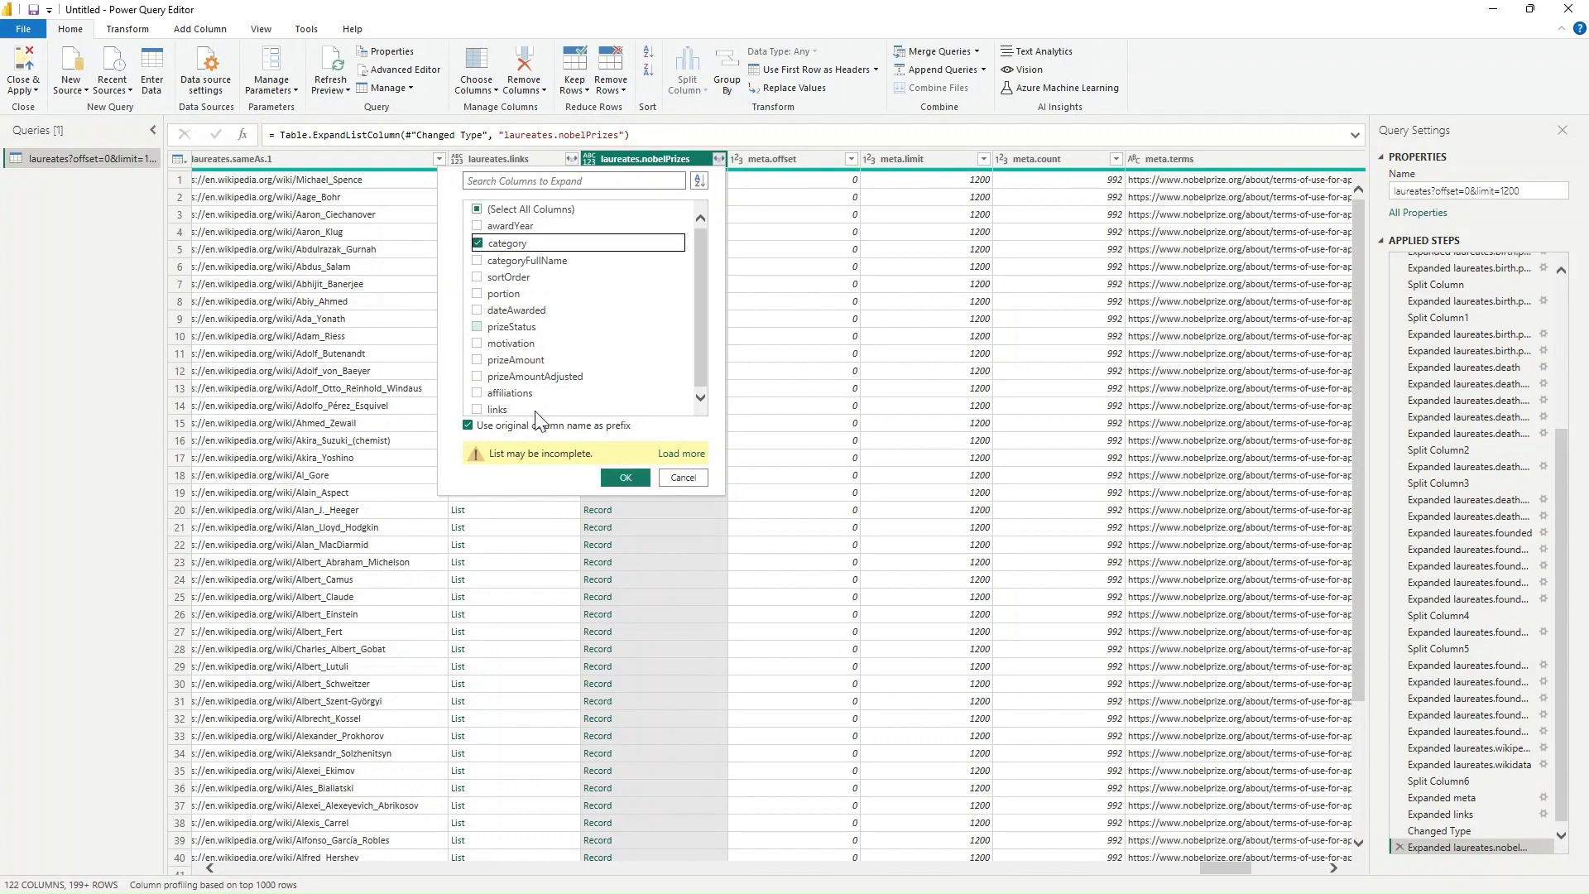
{"action": "left_click", "coordinate": [626, 479]}
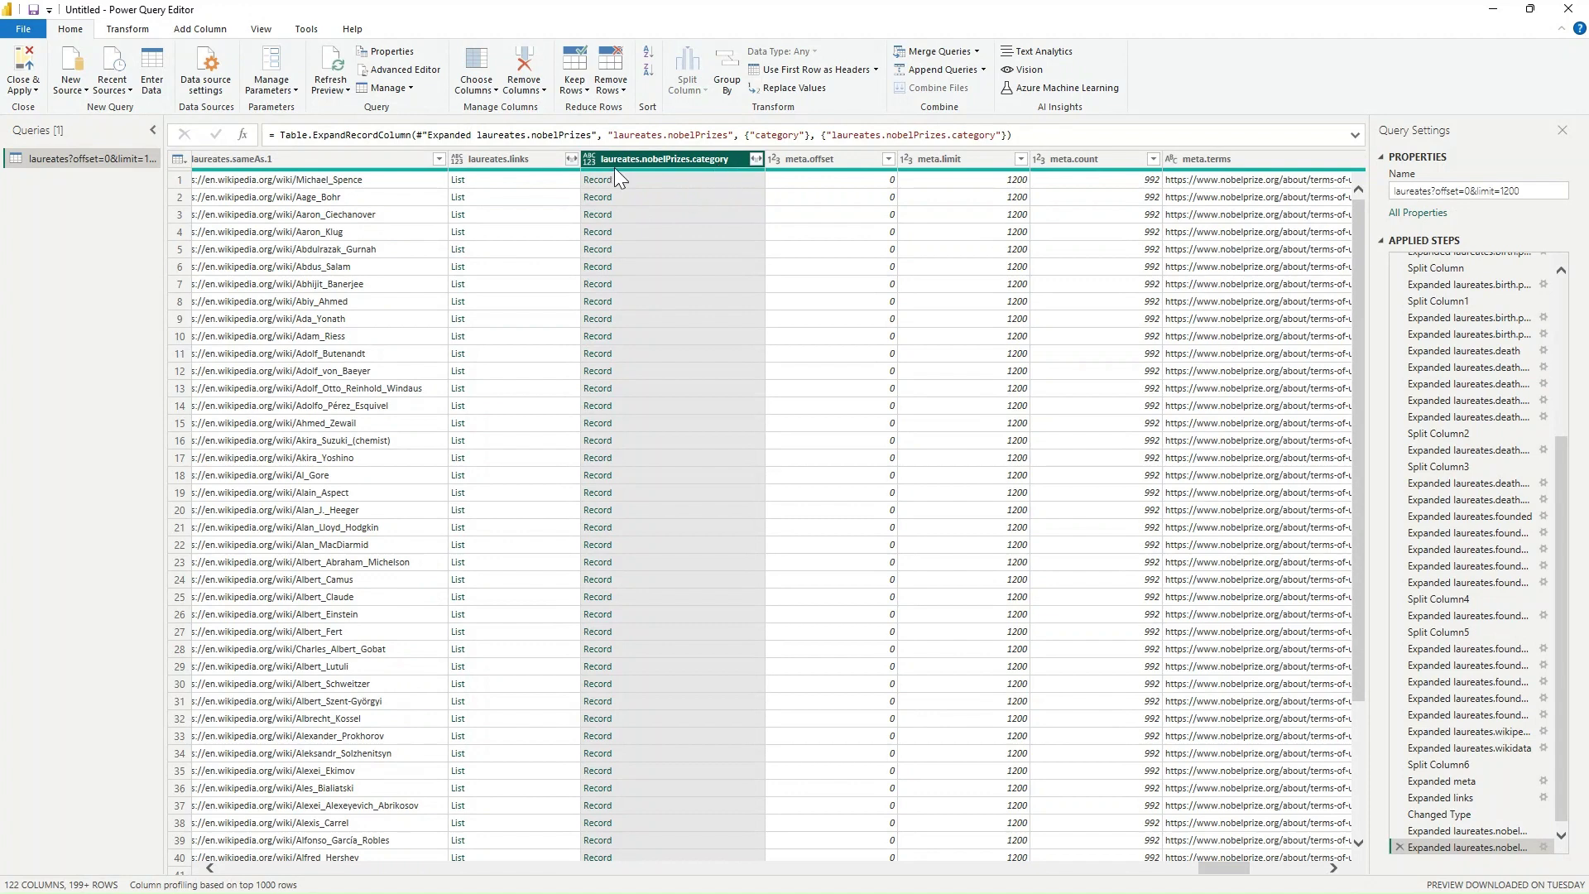
Expand the laureates.nobelPrizes.category records to only the en field, and apply the query changes to the report.
{"action": "left_click", "coordinate": [755, 159]}
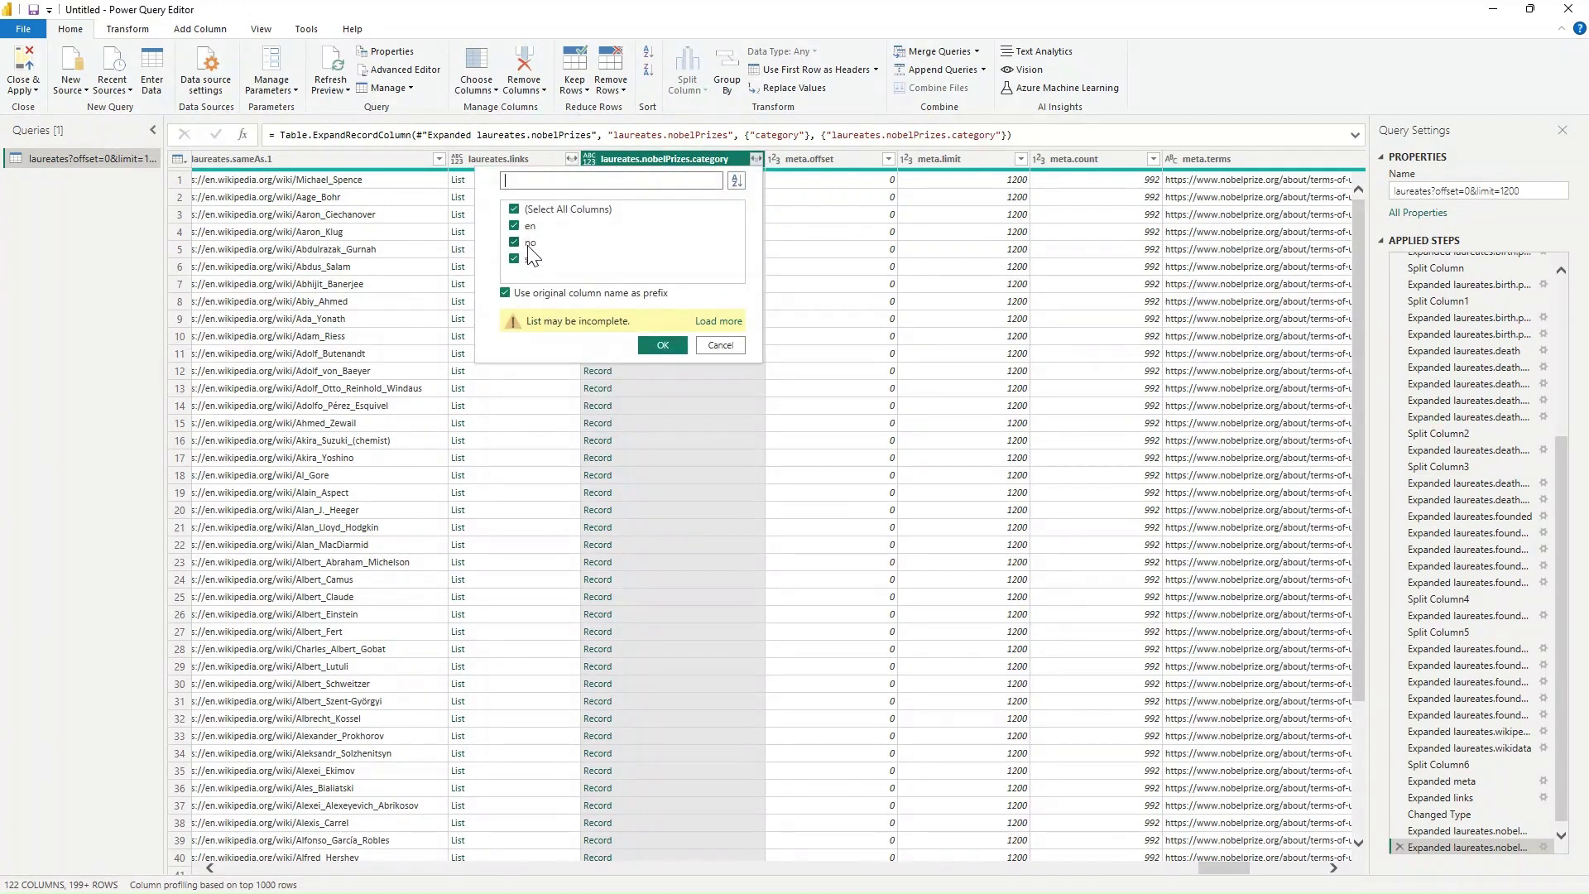
{"action": "left_click", "coordinate": [515, 210]}
{"action": "left_click", "coordinate": [516, 226]}
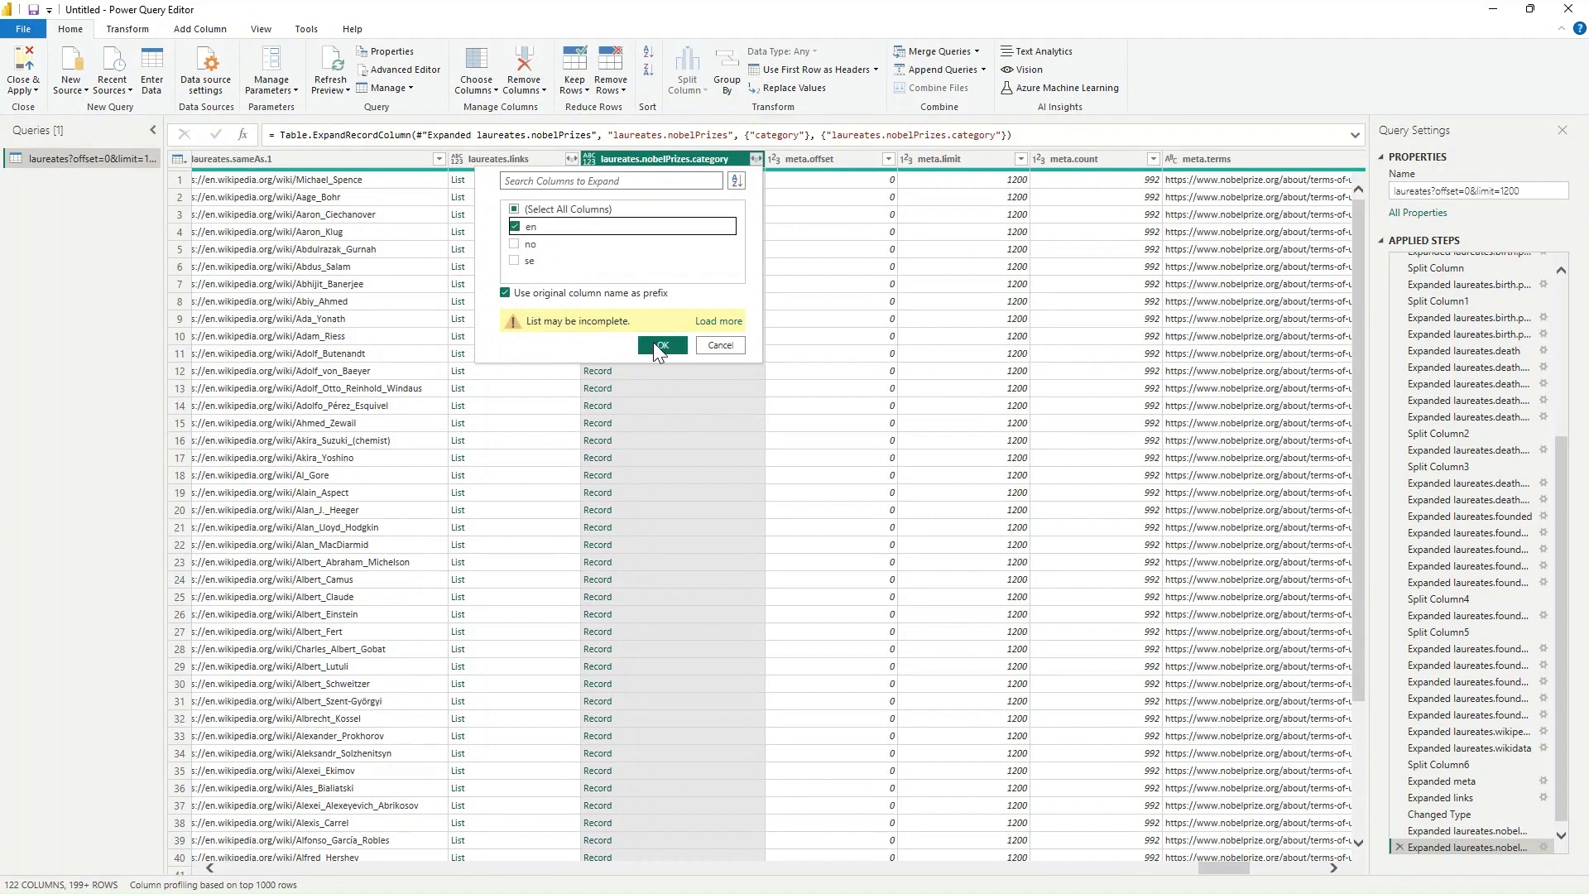
{"action": "left_click", "coordinate": [659, 345]}
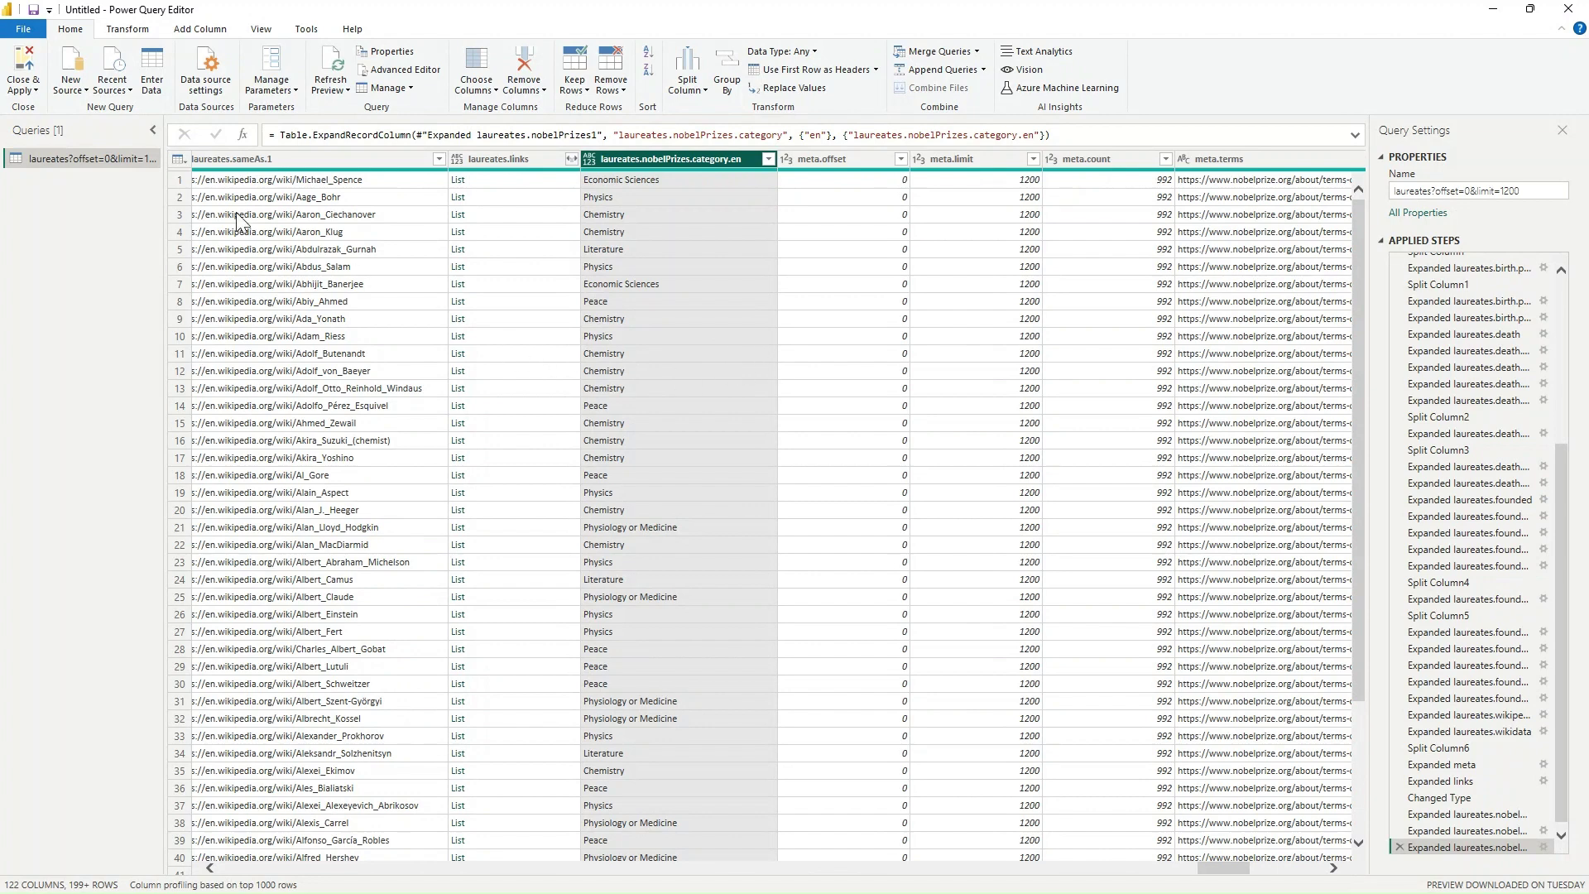
{"action": "left_click", "coordinate": [24, 85]}
{"action": "left_click", "coordinate": [56, 109]}
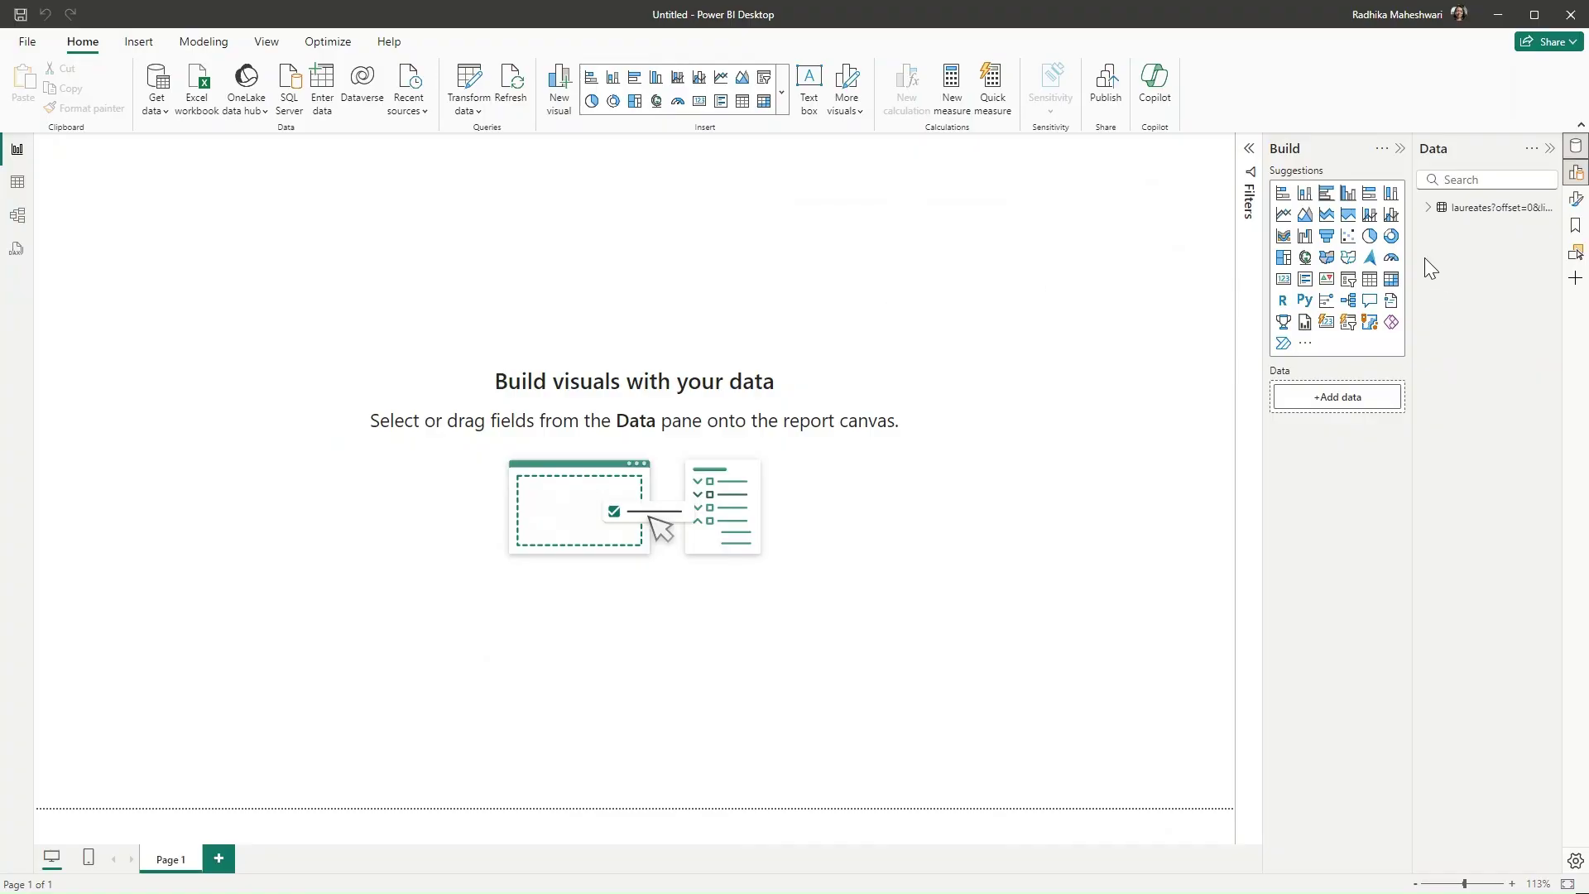
Rename the loaded laureates query table as Laureates.
{"action": "right_click", "coordinate": [1462, 212]}
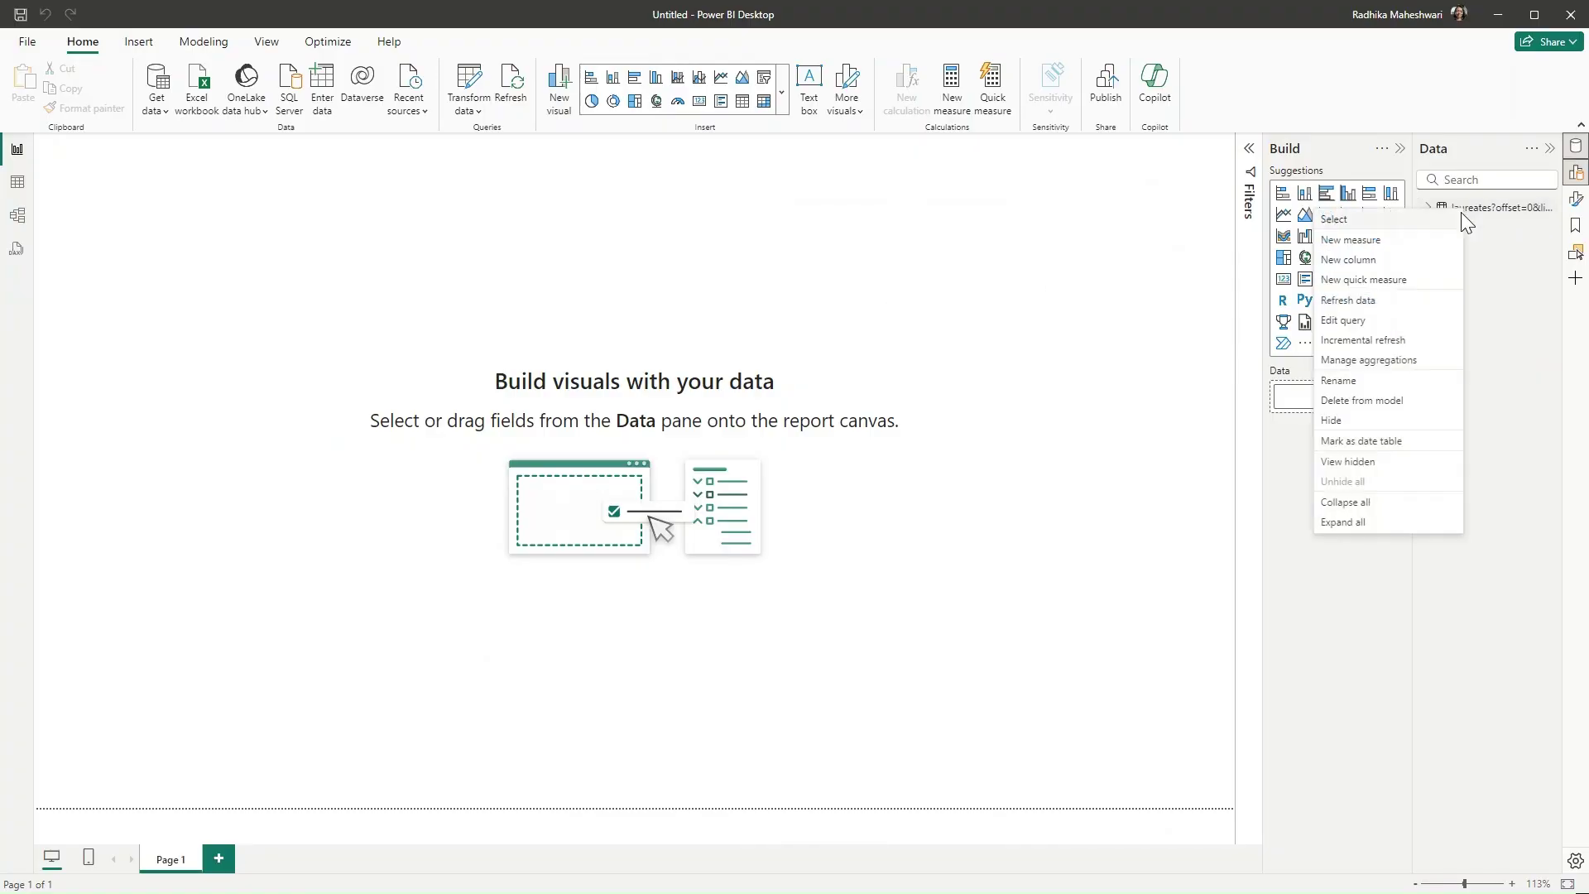
{"action": "left_click", "coordinate": [1363, 380]}
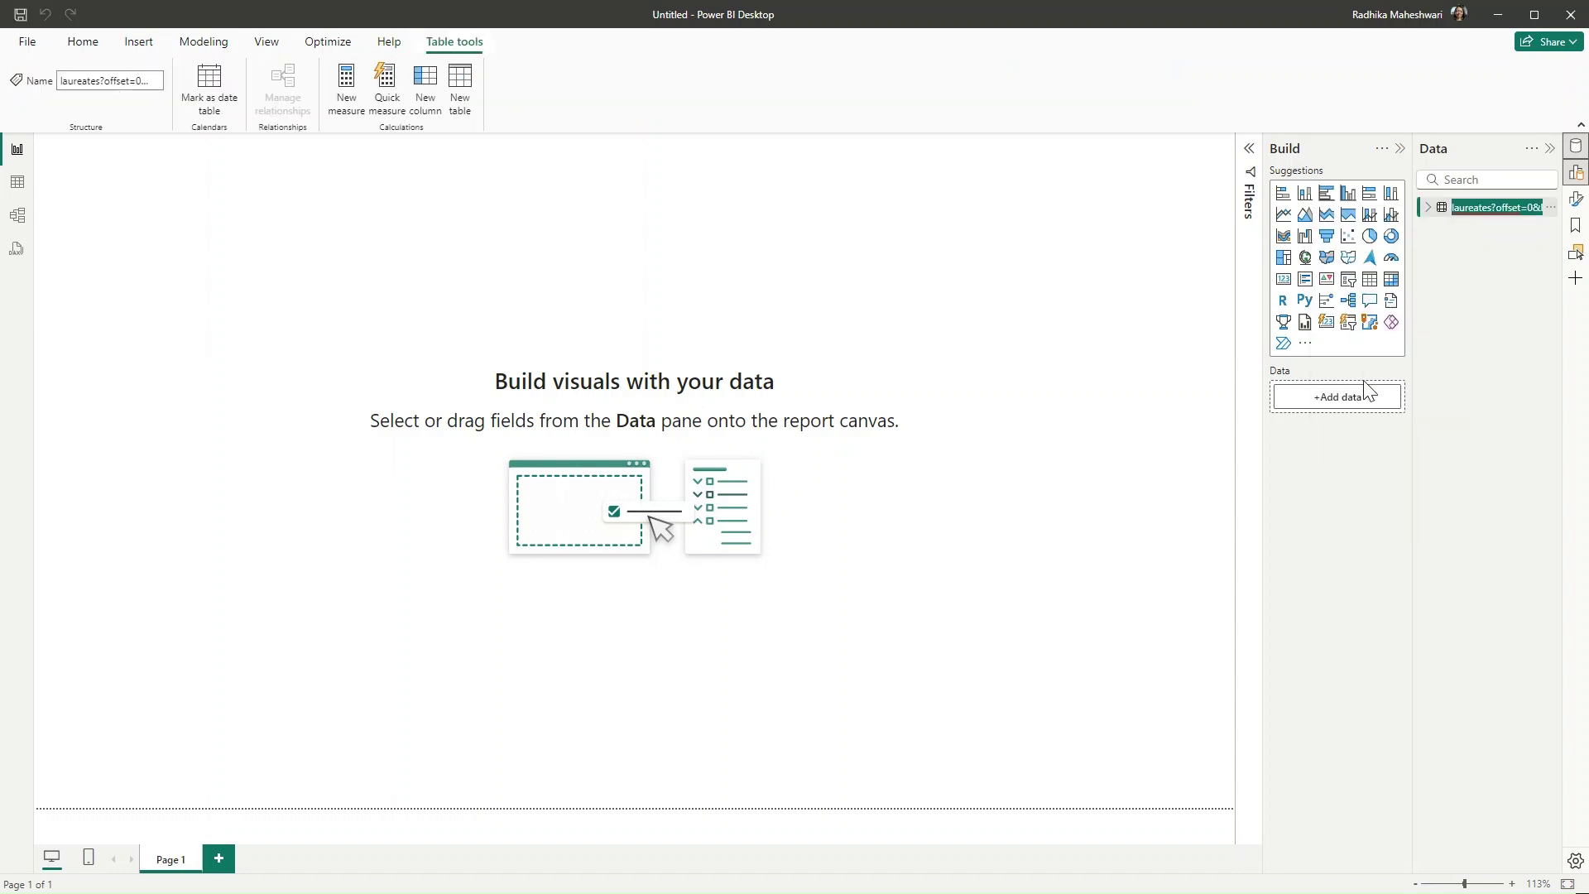
{"action": "type", "text": "Laureates"}
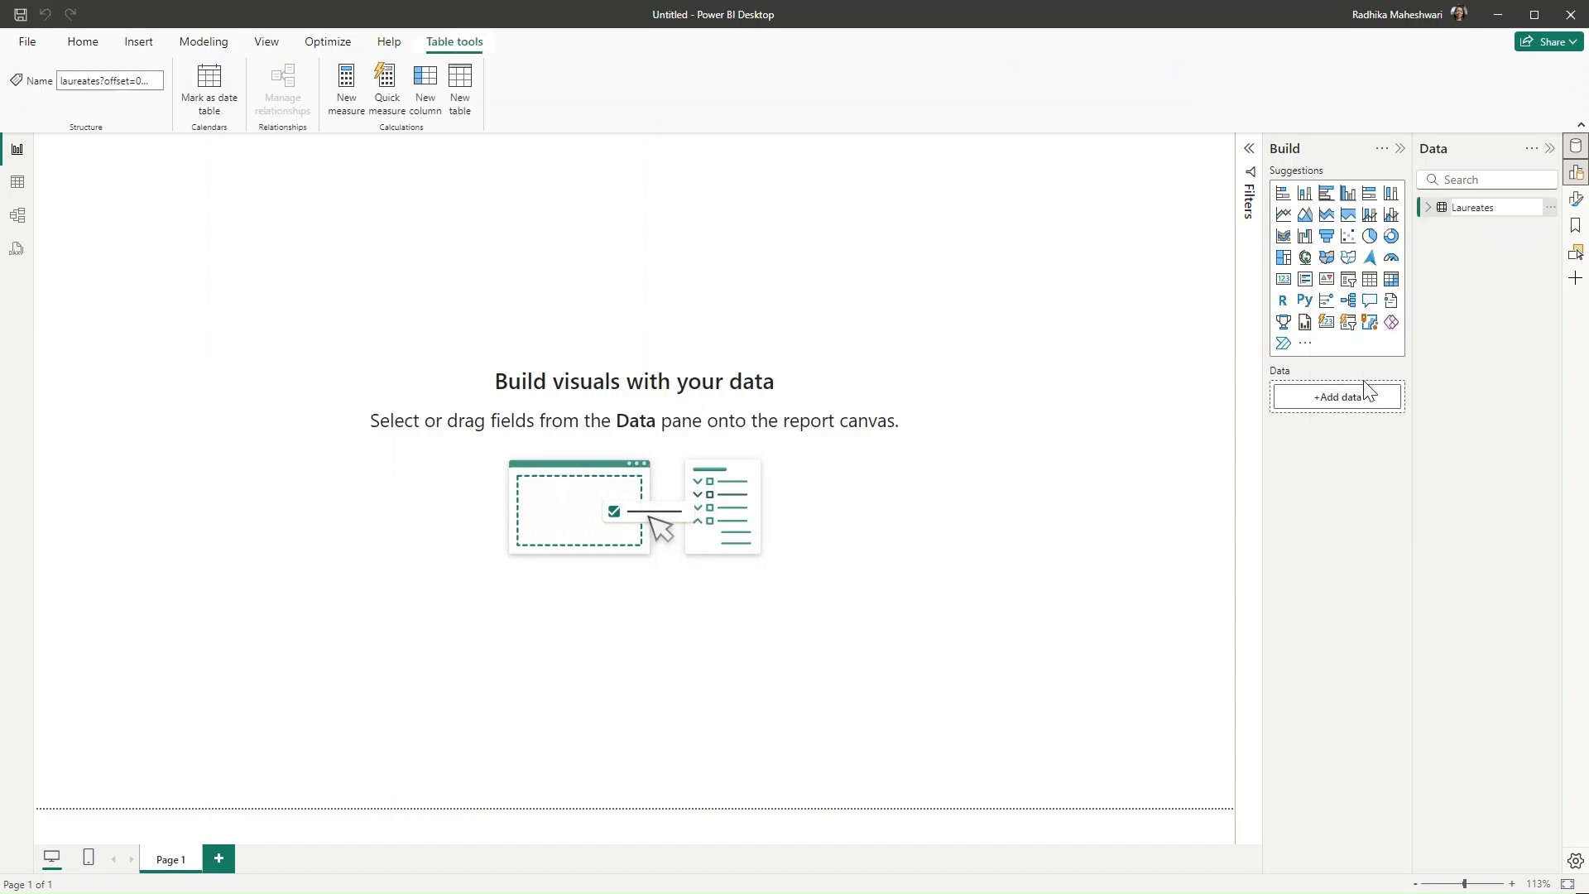
{"action": "left_click", "coordinate": [586, 344]}
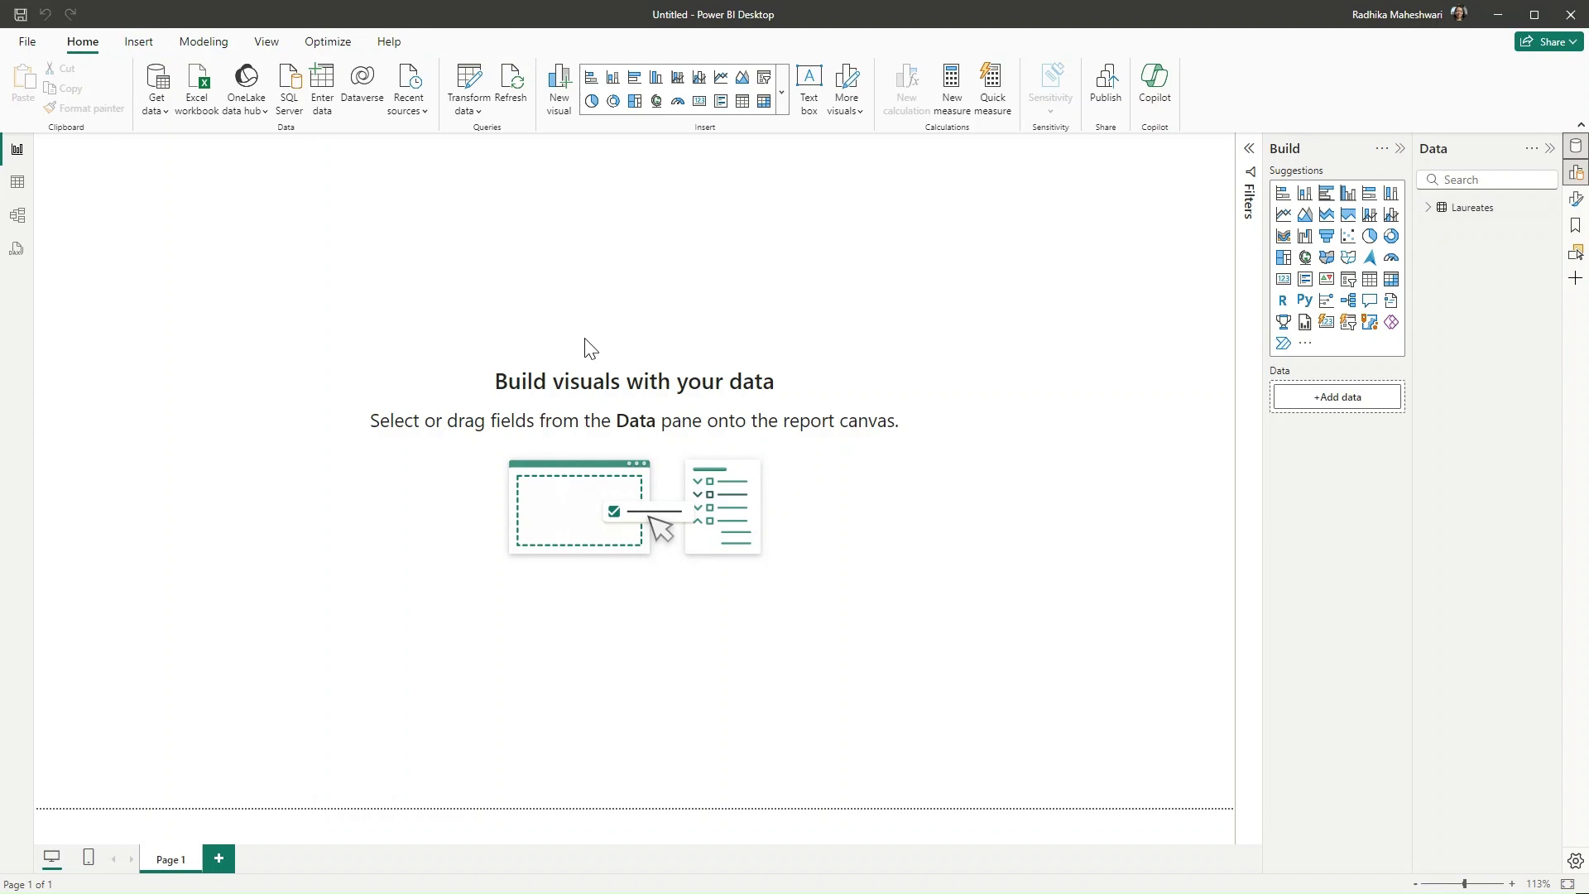
Find the Infographic Designer custom visual by Microsoft in the visuals gallery and add it to the report.
{"action": "left_click", "coordinate": [1305, 343]}
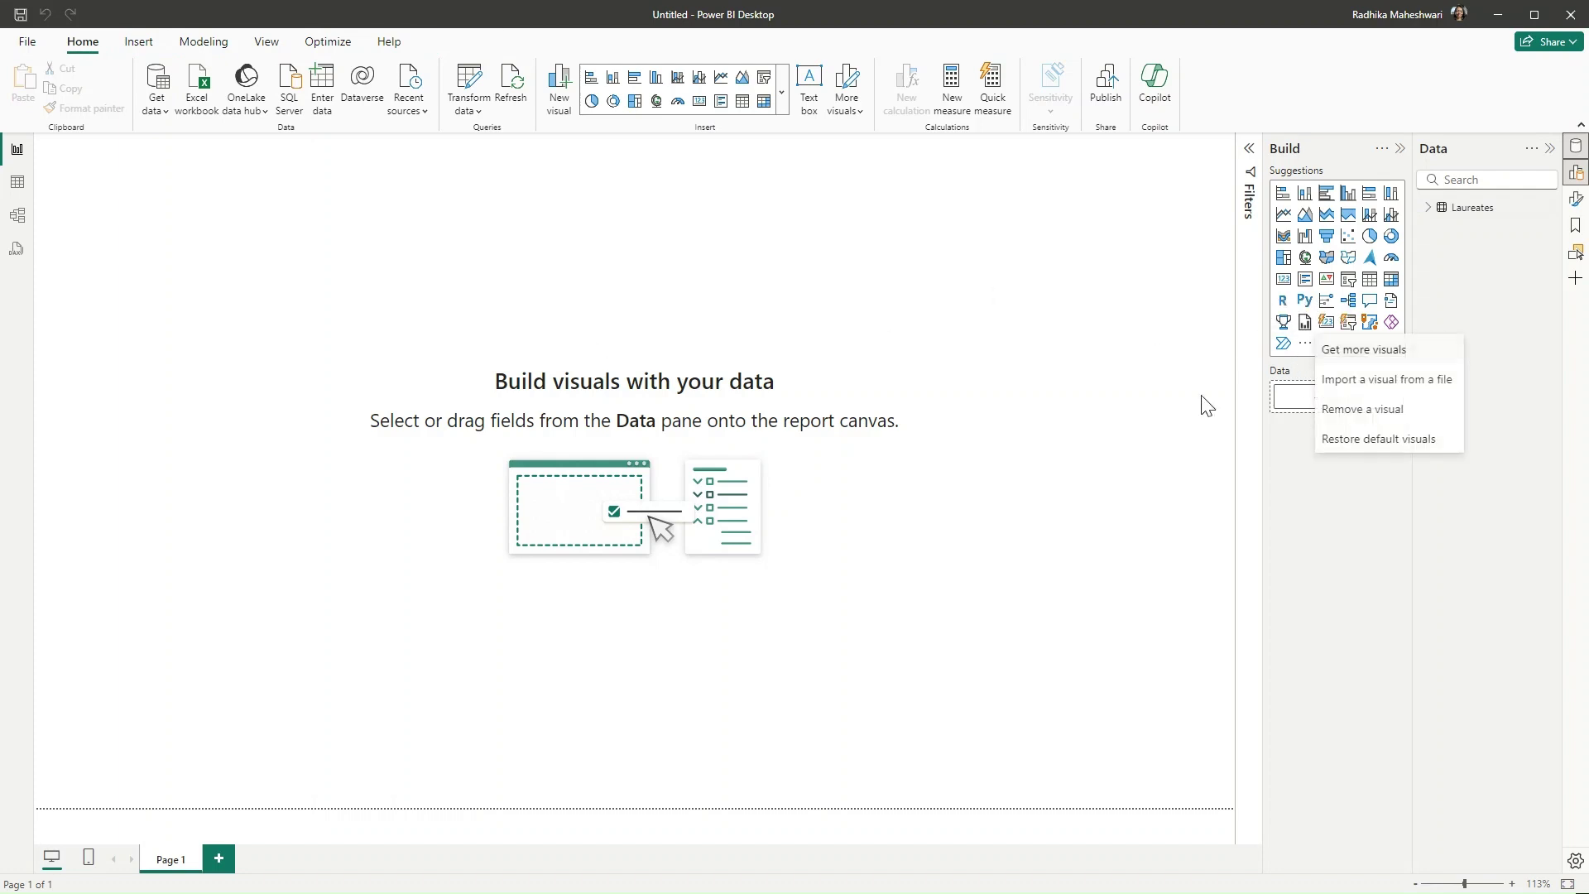
{"action": "left_click", "coordinate": [1384, 351]}
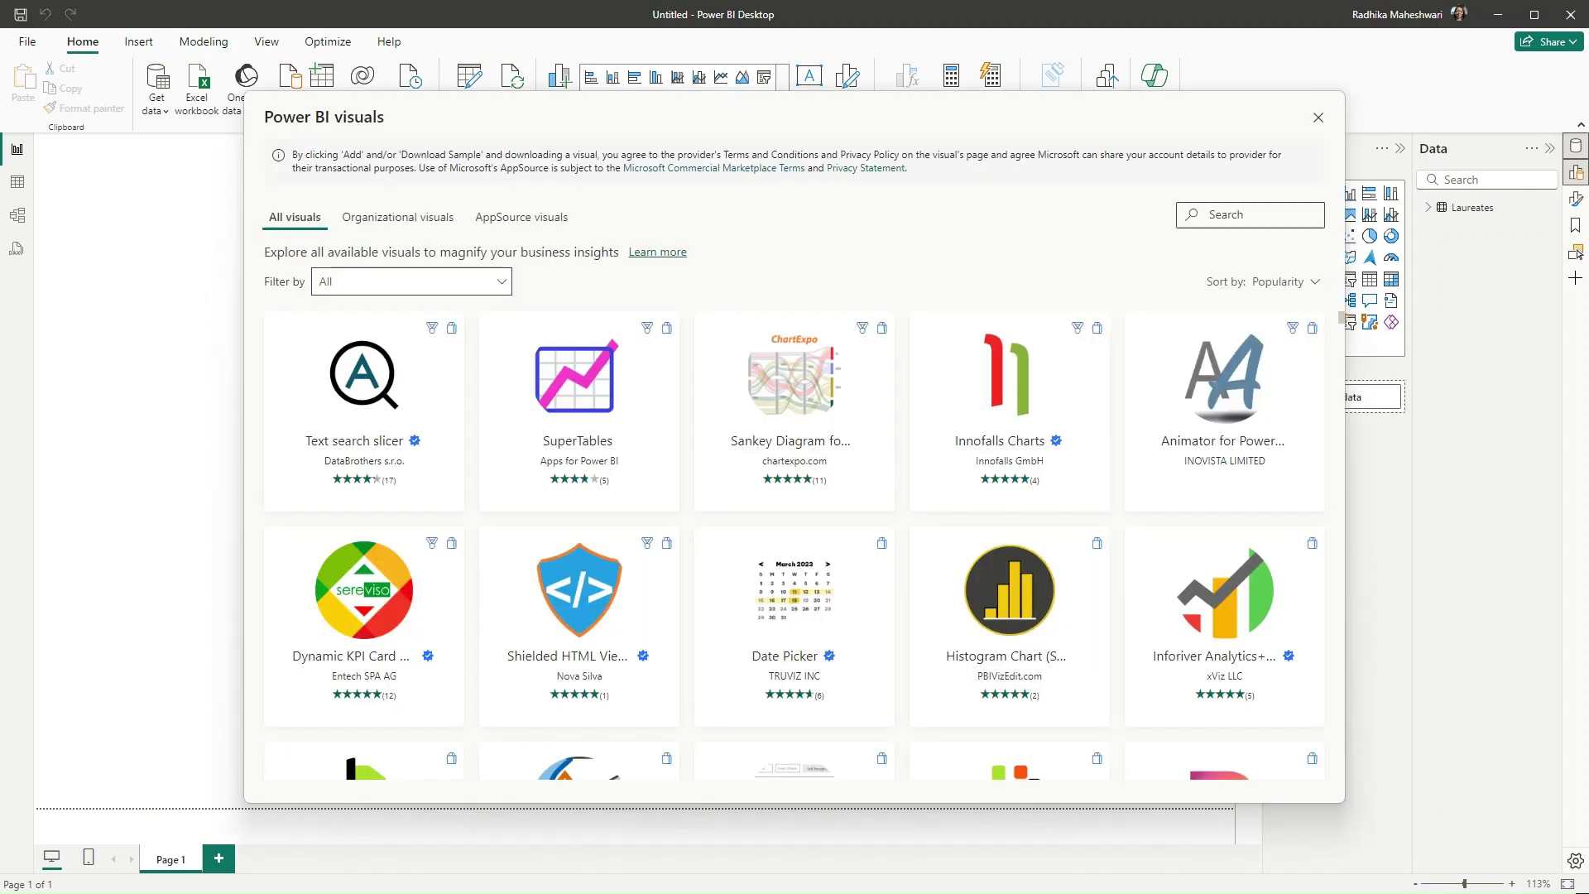
{"action": "left_click", "coordinate": [1228, 220]}
{"action": "type", "text": "inforpa"}
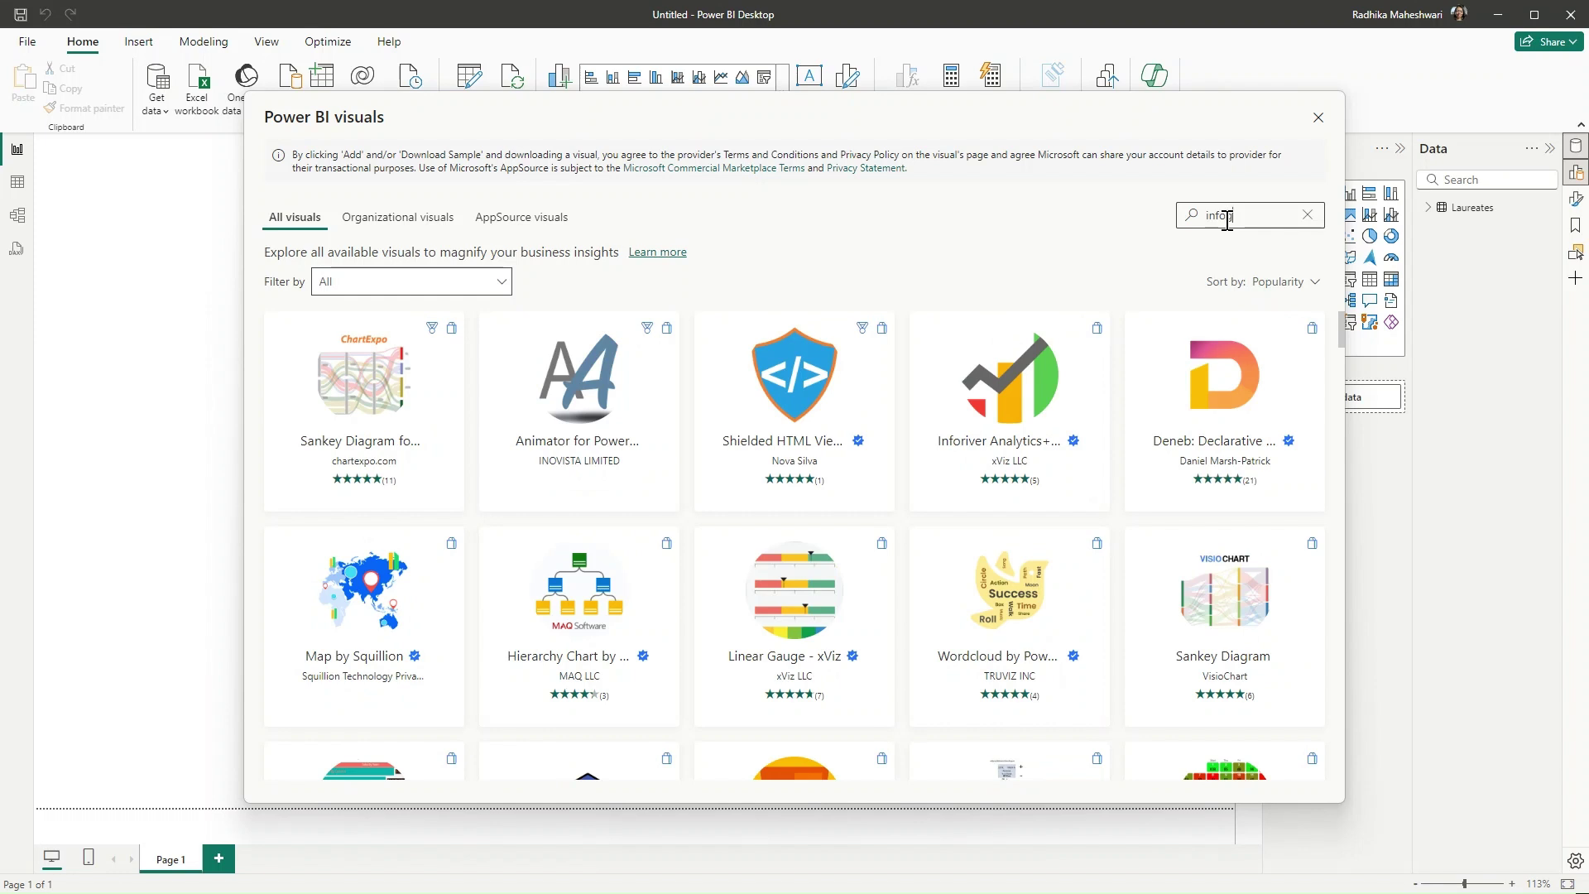
{"action": "key", "text": "BackSpace"}
{"action": "key", "text": "BackSpace"}
{"action": "key", "text": "BackSpace"}
{"action": "key", "text": "BackSpace"}
{"action": "key", "text": "BackSpace"}
{"action": "type", "text": "raphic designer"}
{"action": "left_click", "coordinate": [392, 396]}
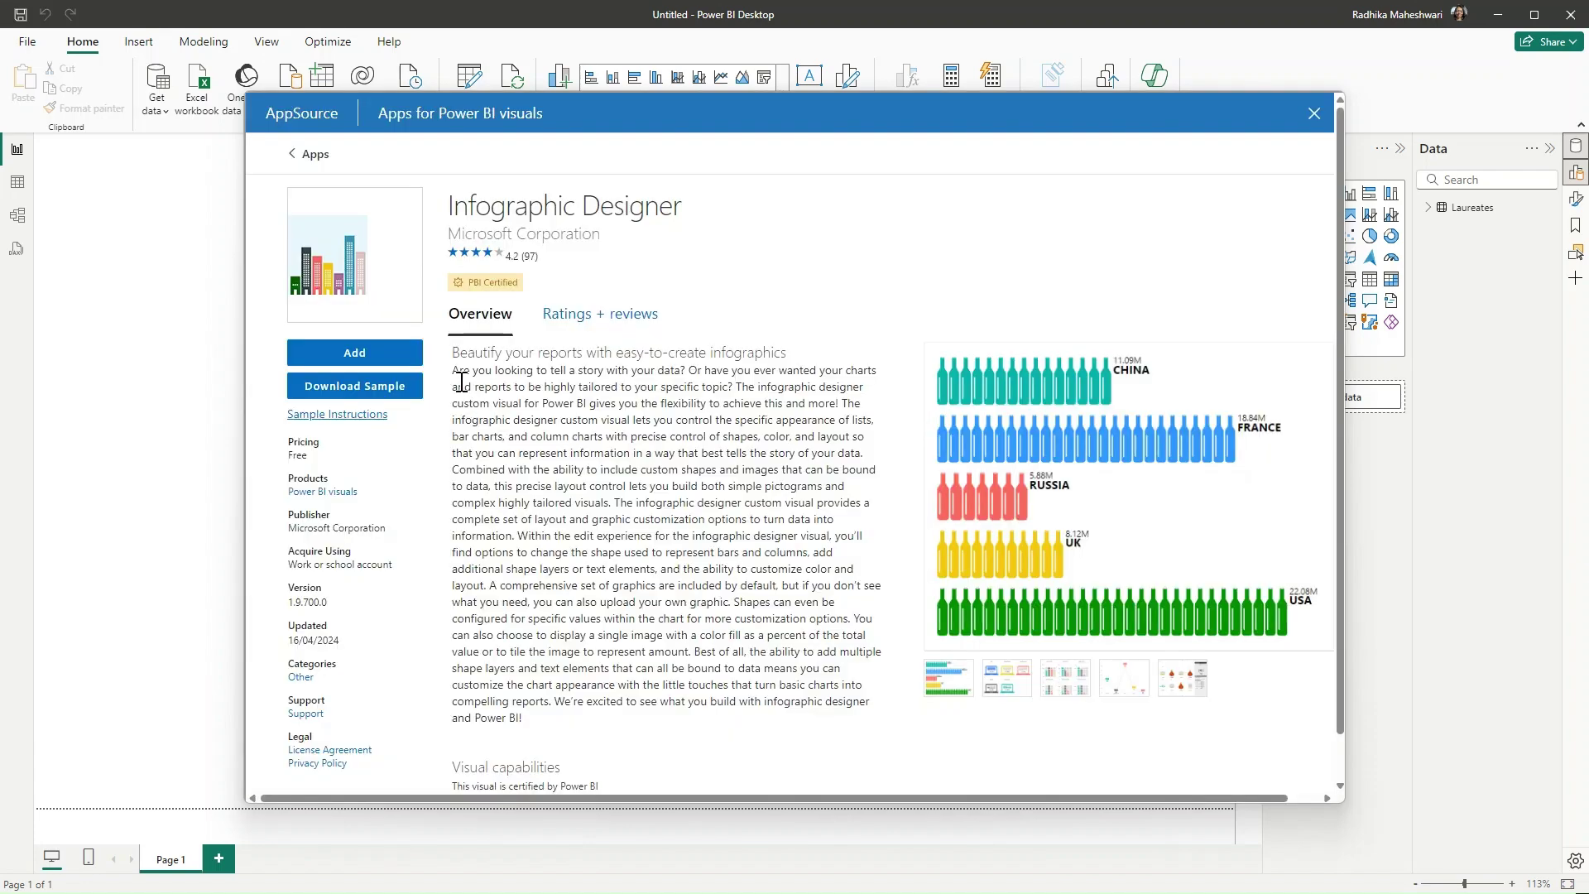
{"action": "left_click", "coordinate": [367, 358]}
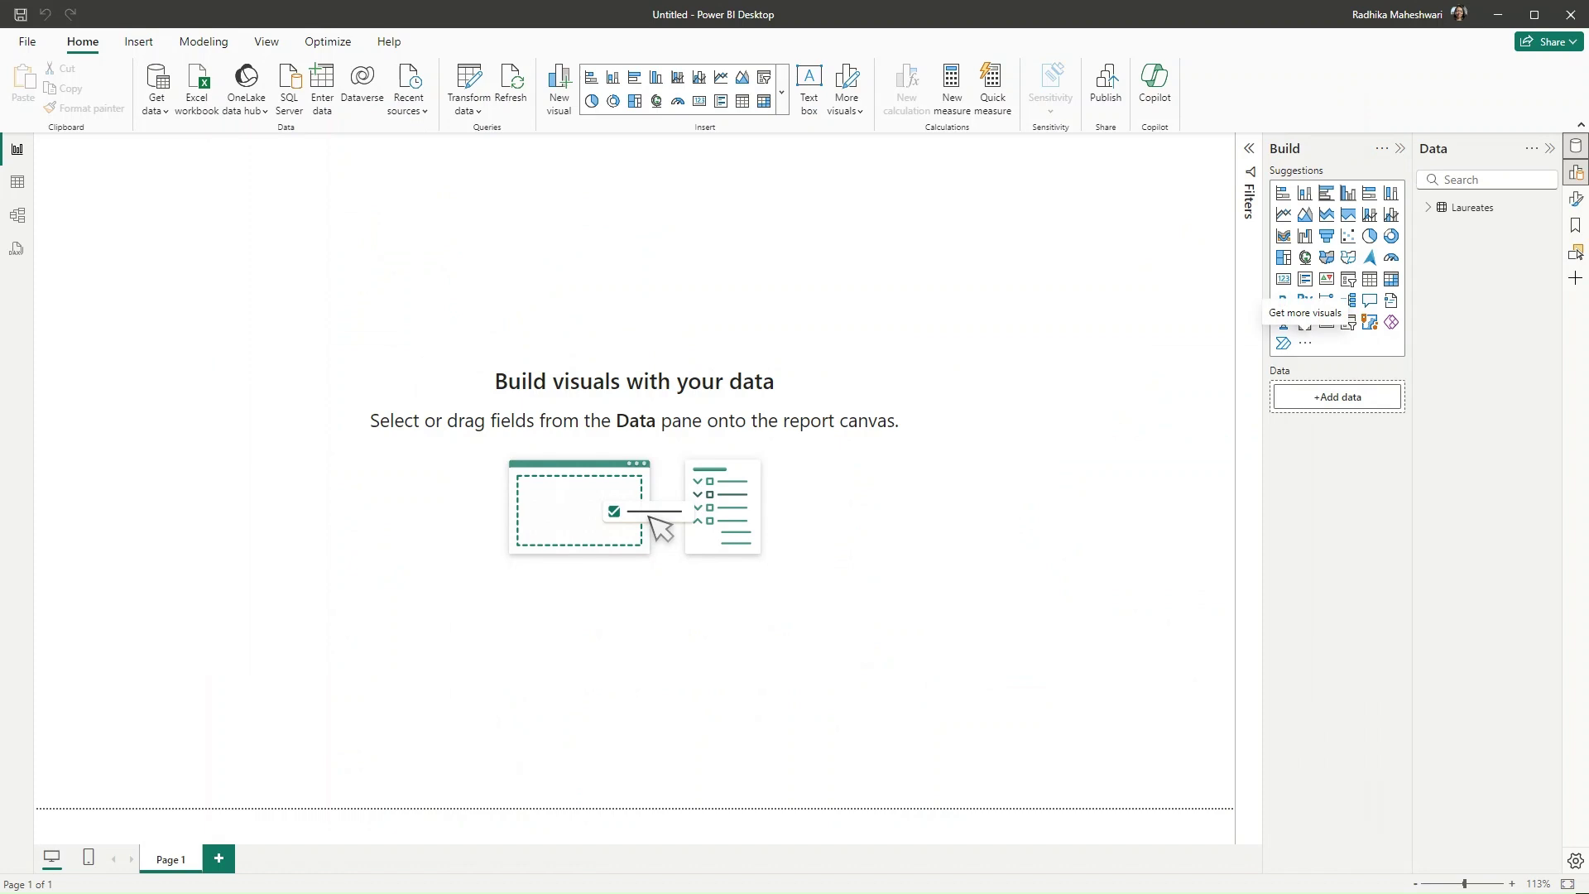
{"action": "left_click", "coordinate": [950, 485]}
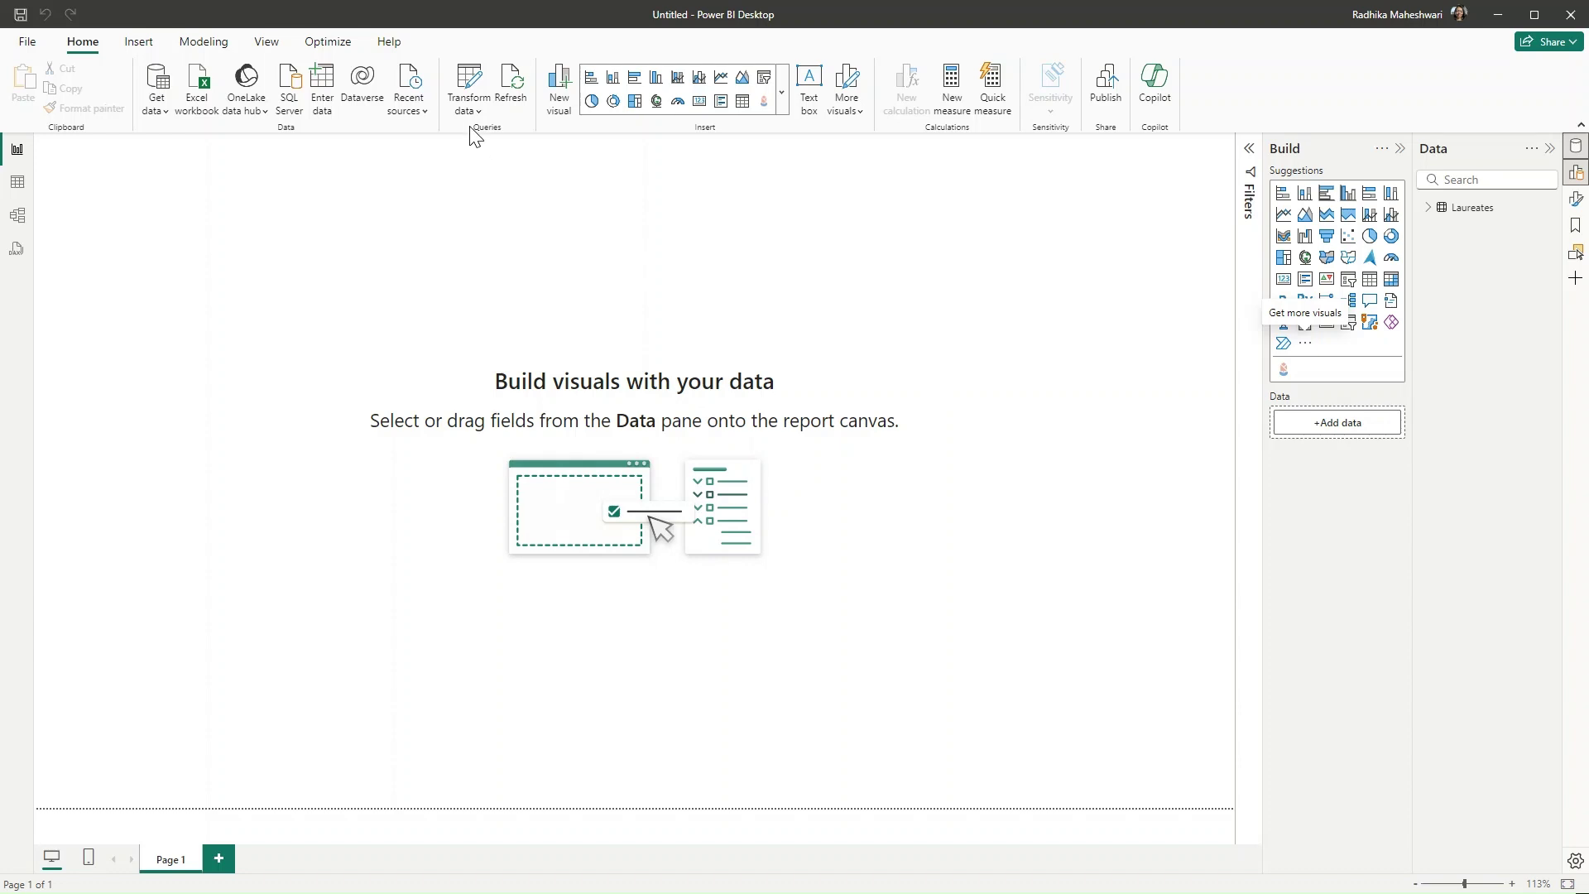
Create an empty table named Key measures and load it into the model.
{"action": "left_click", "coordinate": [334, 90]}
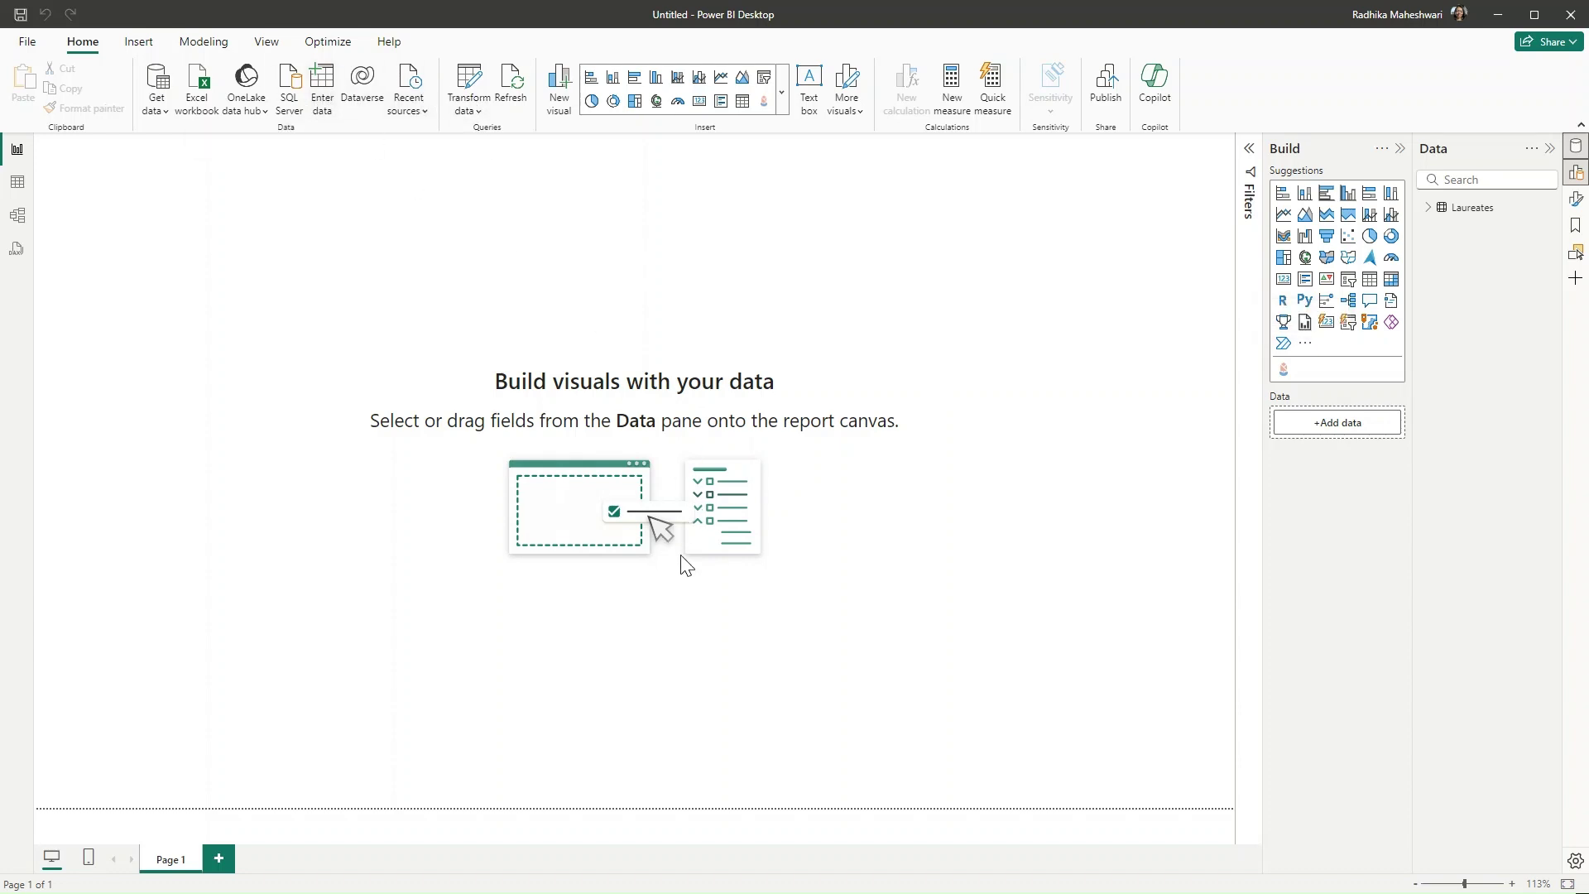
{"action": "double_click", "coordinate": [499, 653]}
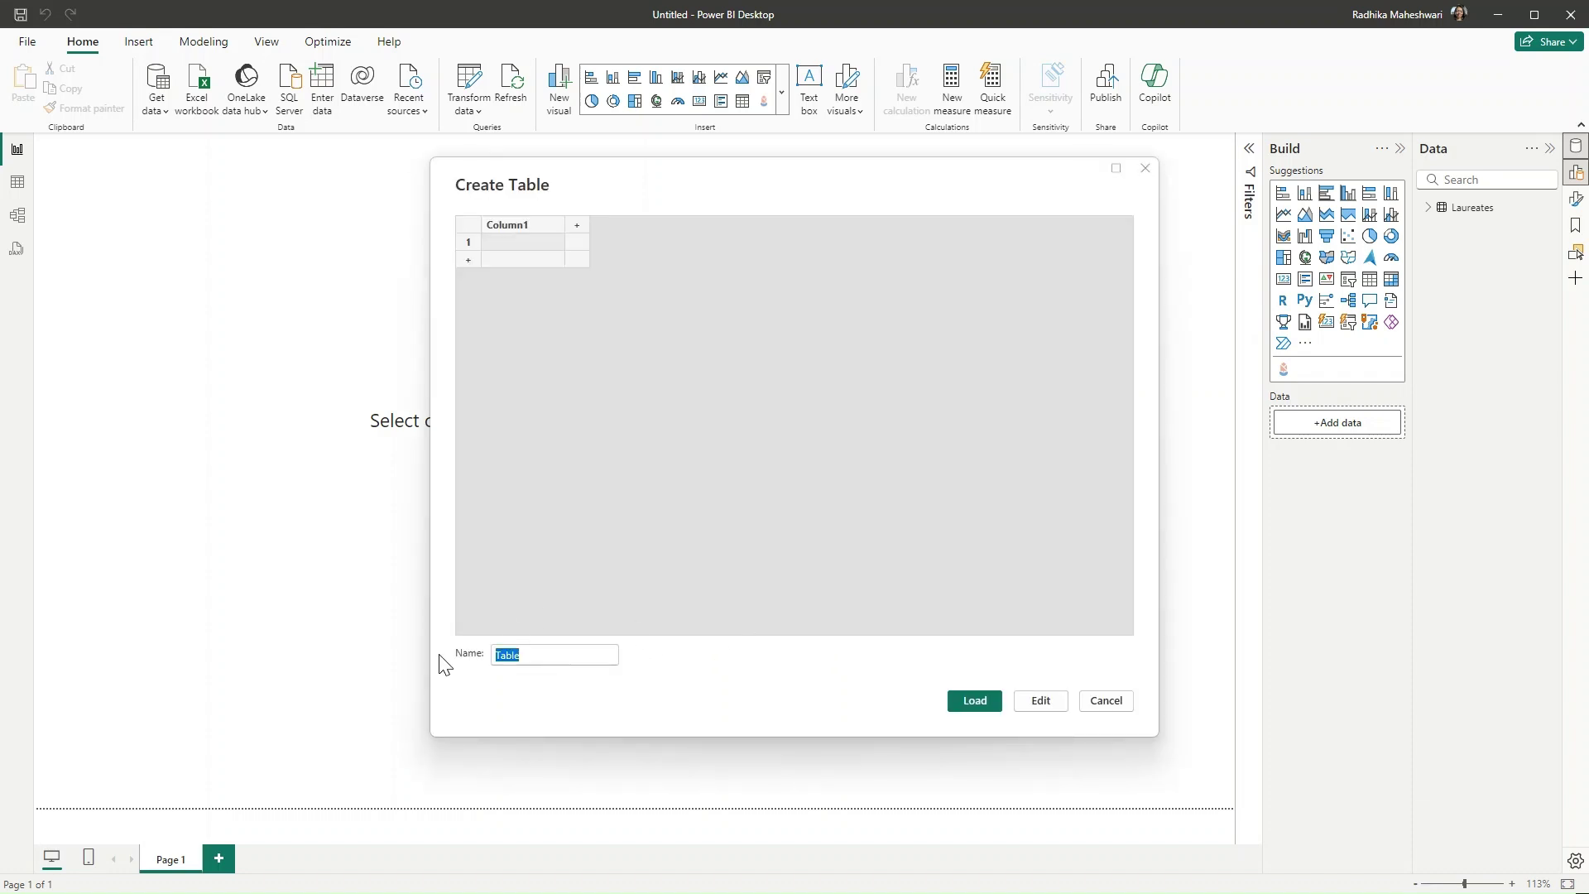
{"action": "type", "text": "Key measures"}
{"action": "key", "text": "Return"}
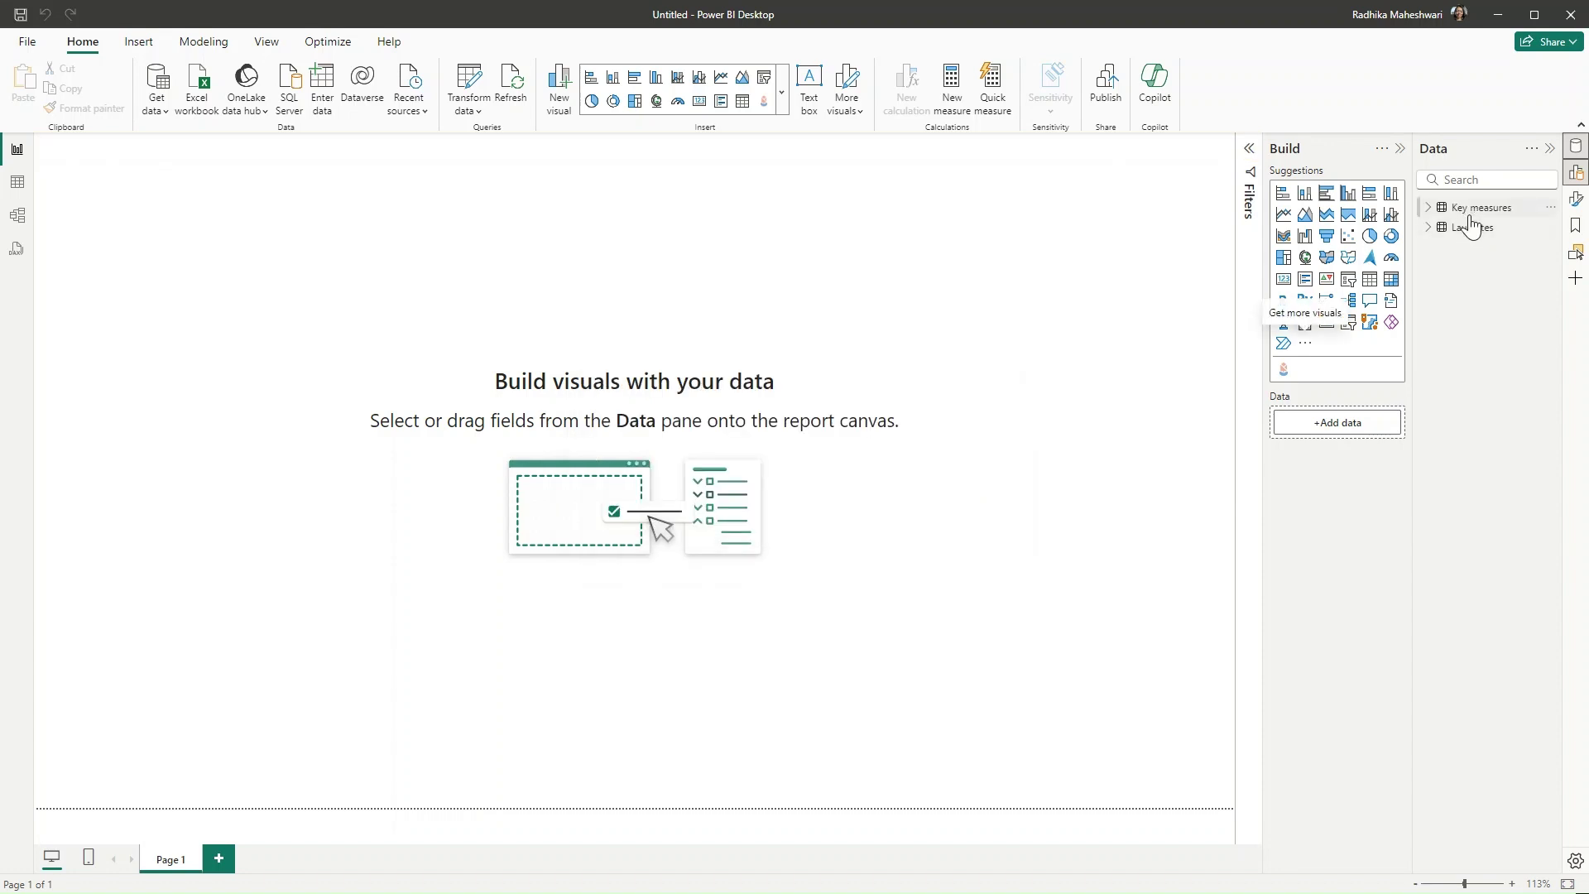
Create a measure in the Key measures table: Total Laureates = DISTINCTCOUNT(Laureates[laureates.id]).
{"action": "right_click", "coordinate": [1477, 207]}
{"action": "left_click", "coordinate": [1397, 240]}
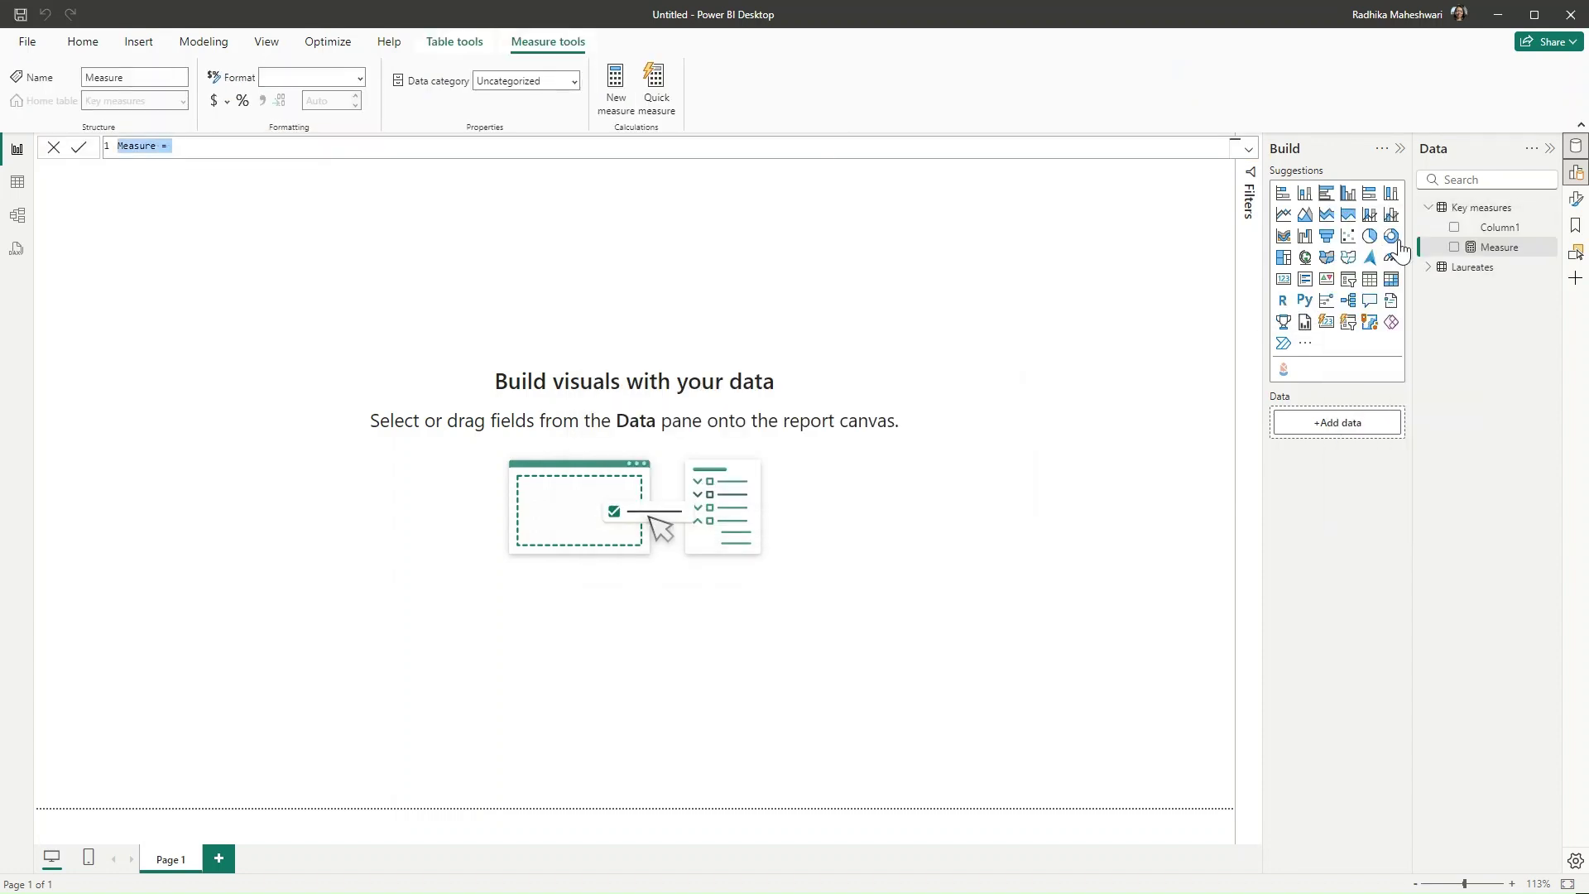
{"action": "type", "text": "Total Laureates = dist"}
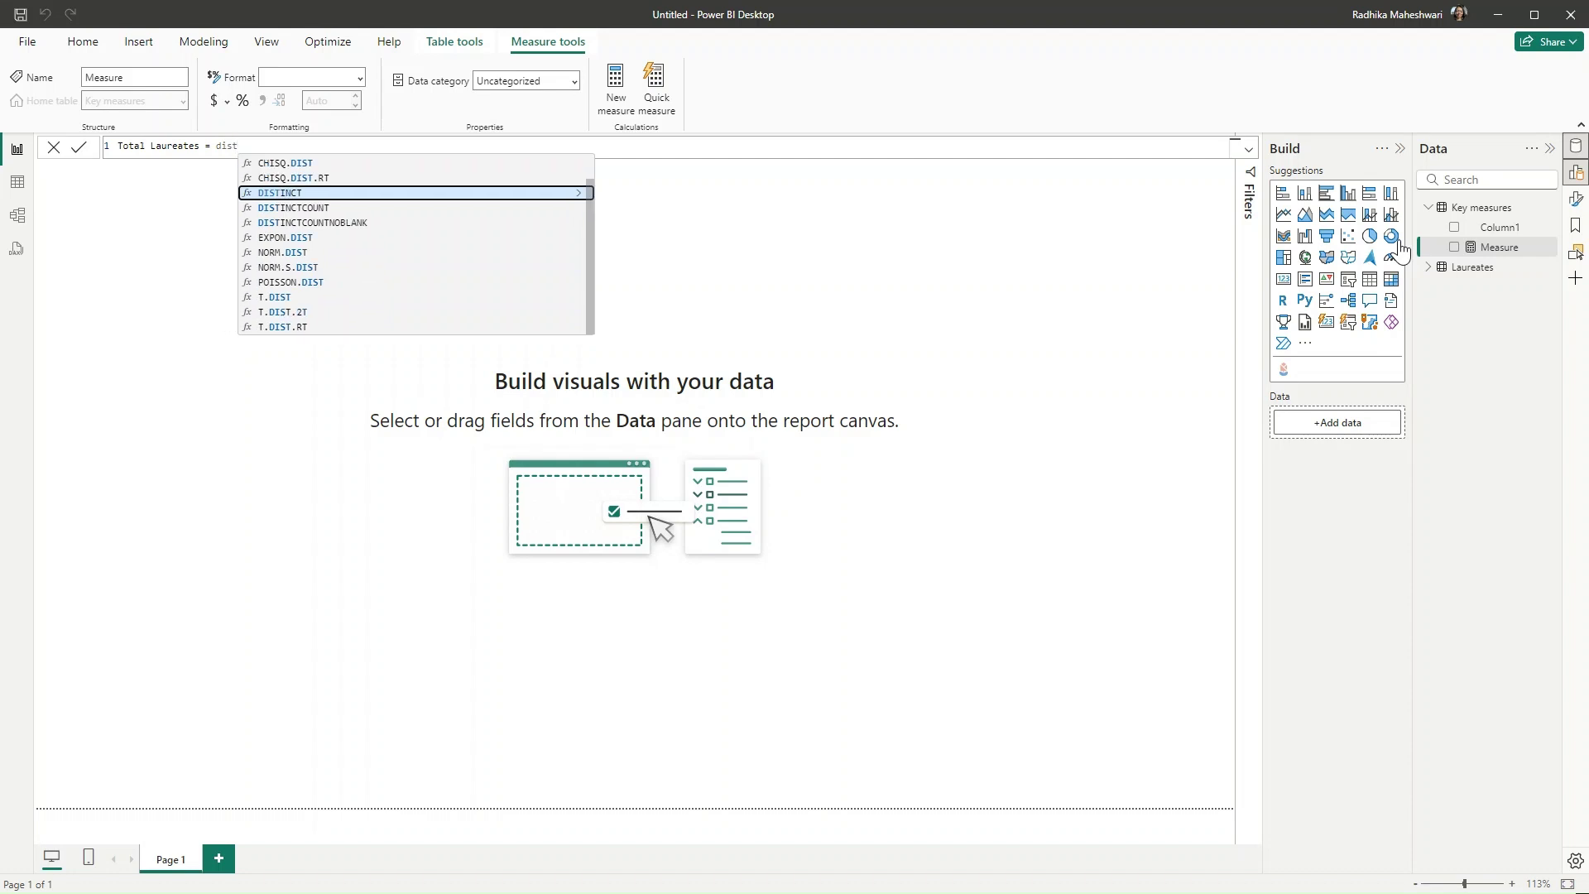
{"action": "key", "text": "Down"}
{"action": "key", "text": "Tab"}
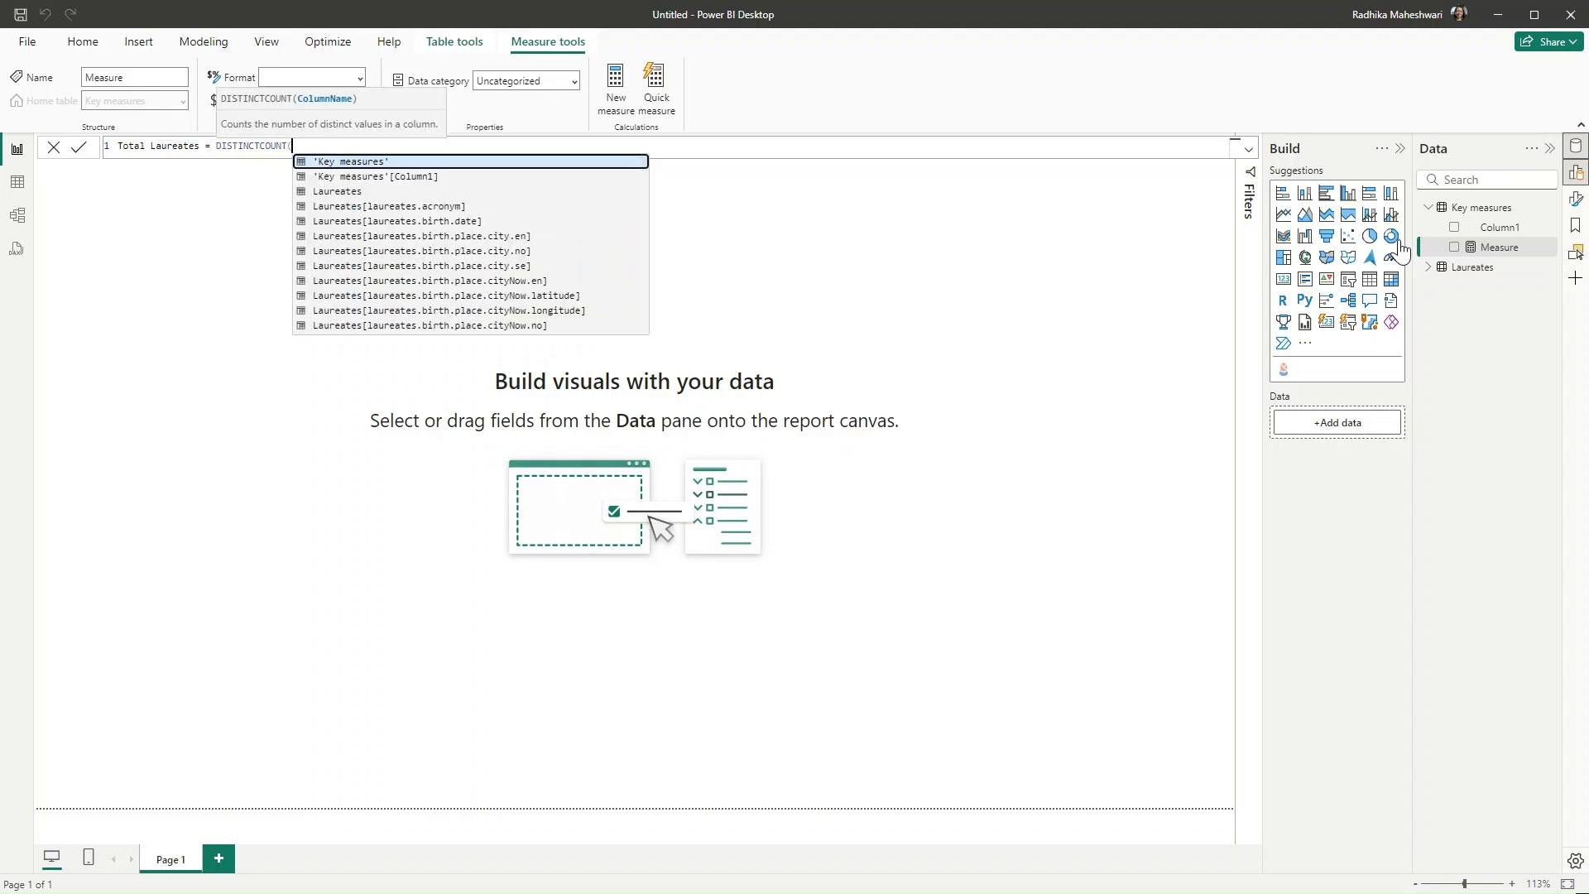
{"action": "type", "text": "Laureates[laureates.id"}
{"action": "key", "text": "Tab"}
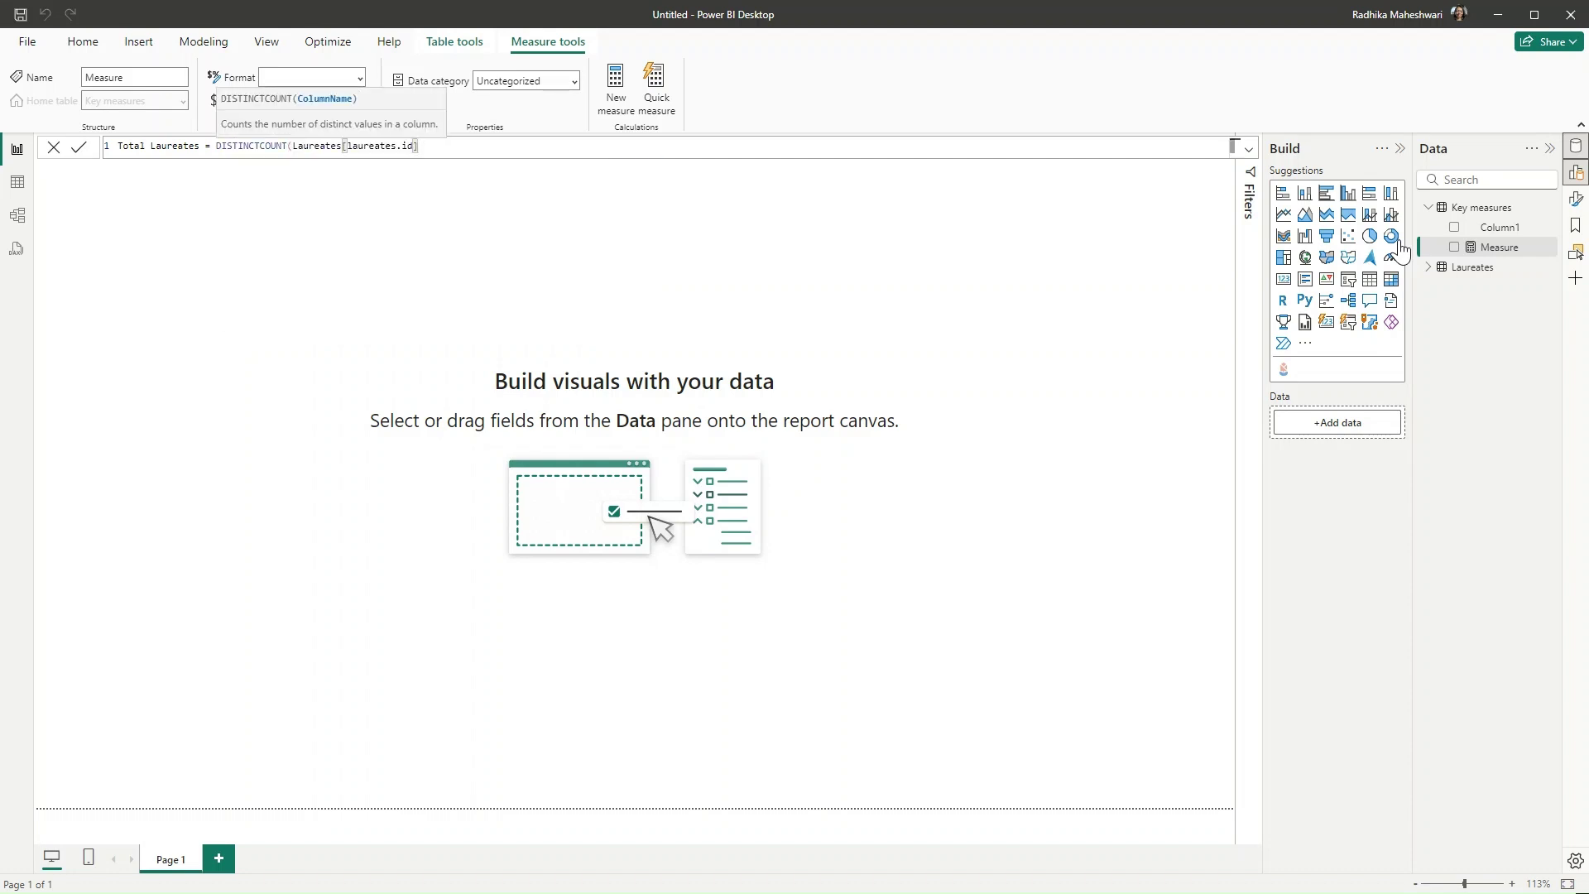
{"action": "type", "text": ")"}
{"action": "key", "text": "Return"}
Create a measure in the Key measures table: Women Laureates = CALCULATE([Total Laureates], Laureates[laureates.gender] = "Female").
{"action": "right_click", "coordinate": [1446, 246]}
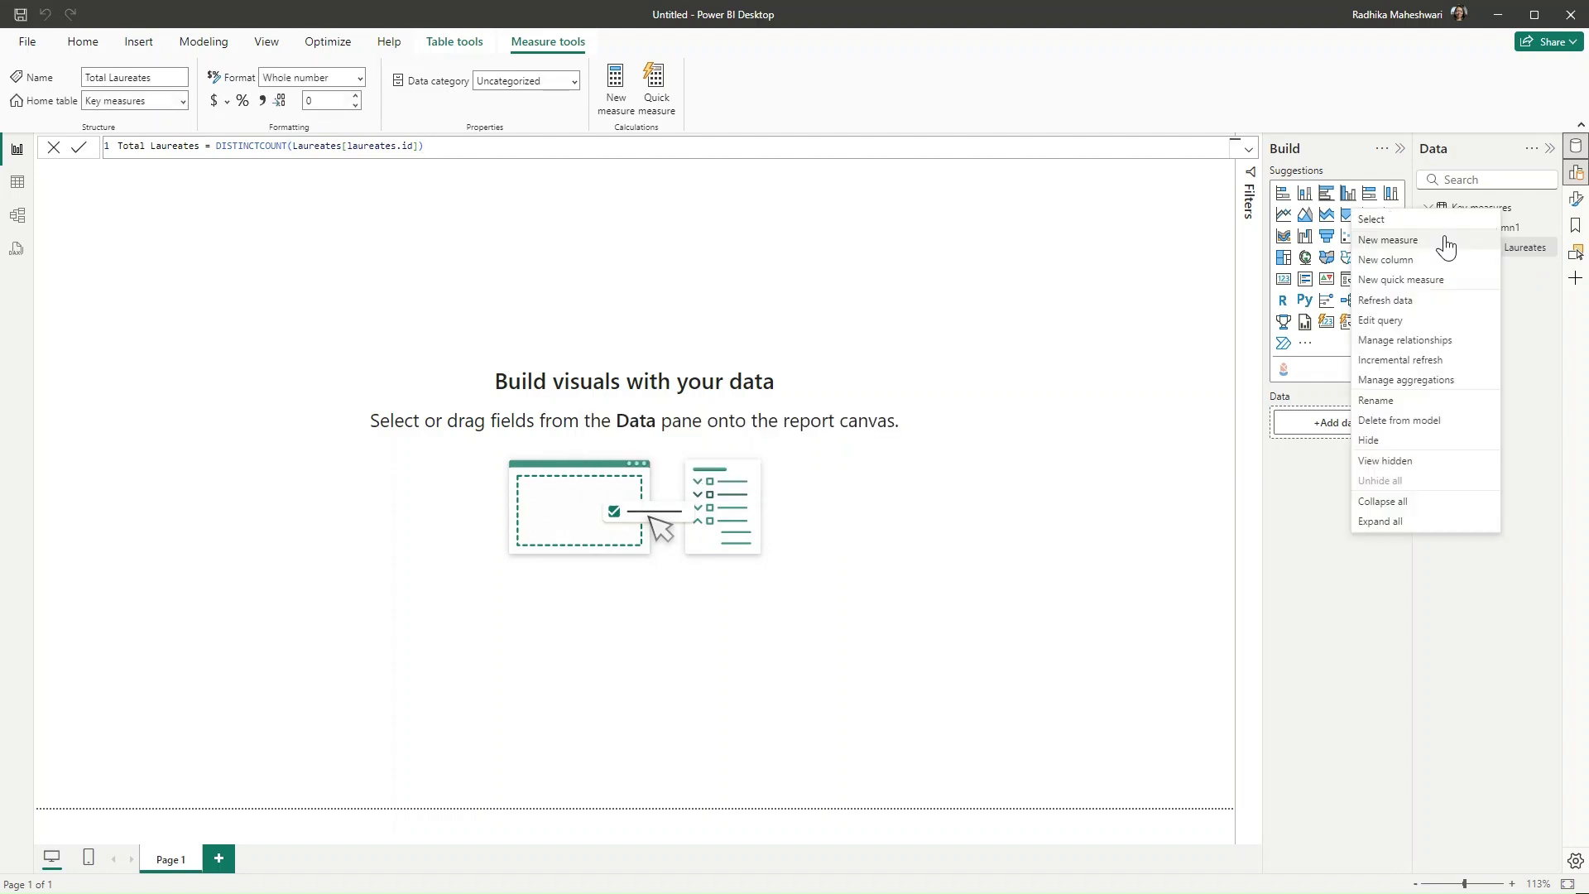
{"action": "left_click", "coordinate": [1388, 240]}
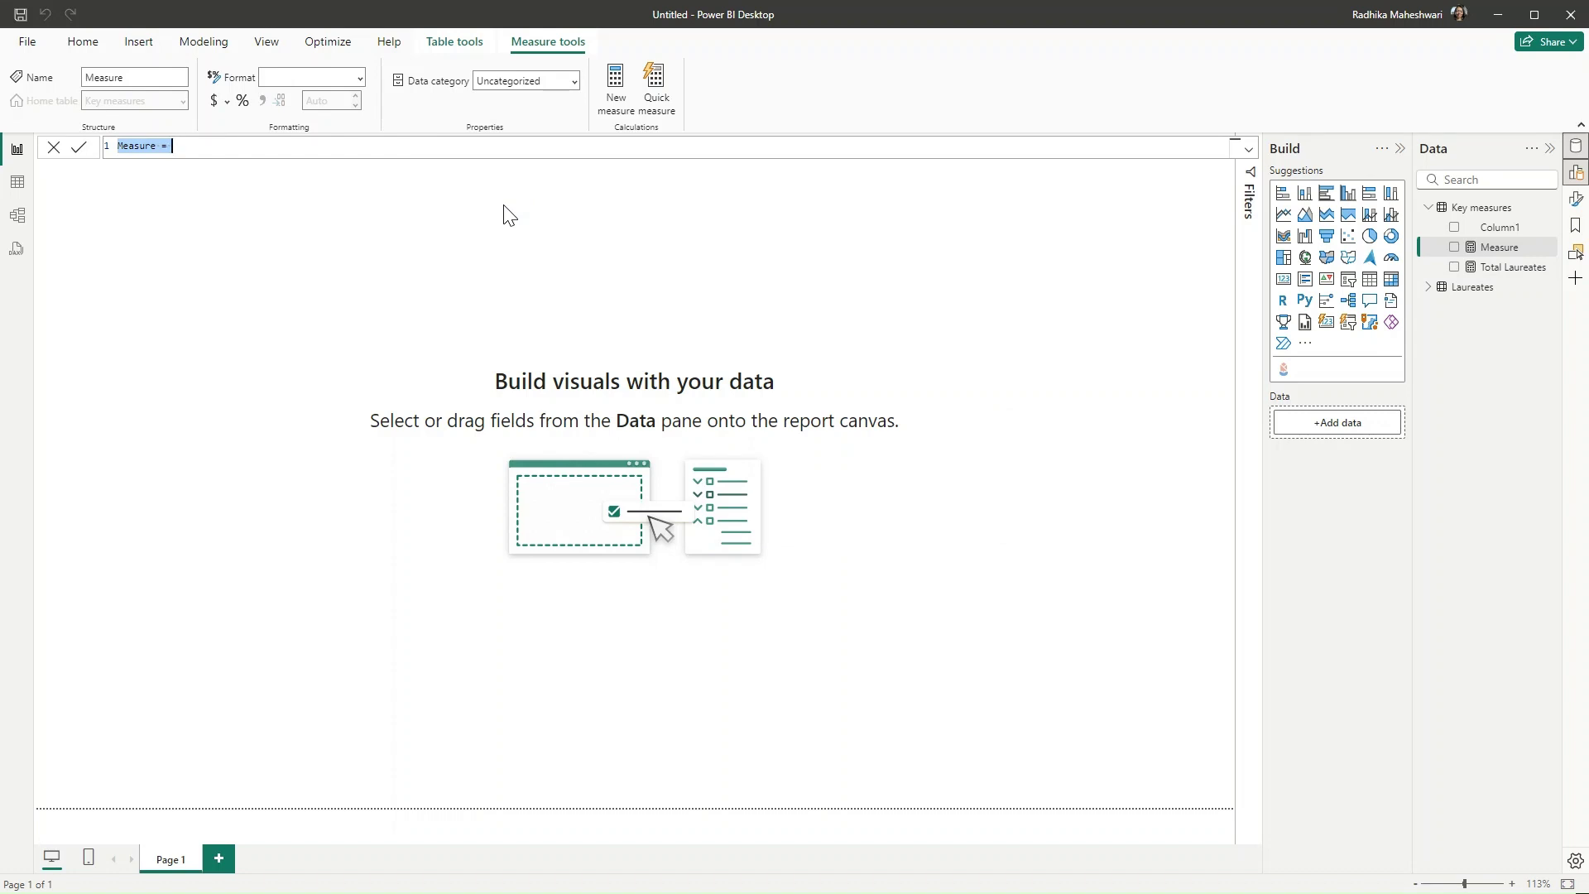
{"action": "key", "text": "BackSpace"}
{"action": "type", "text": "Women Laureates = CALCULATE("}
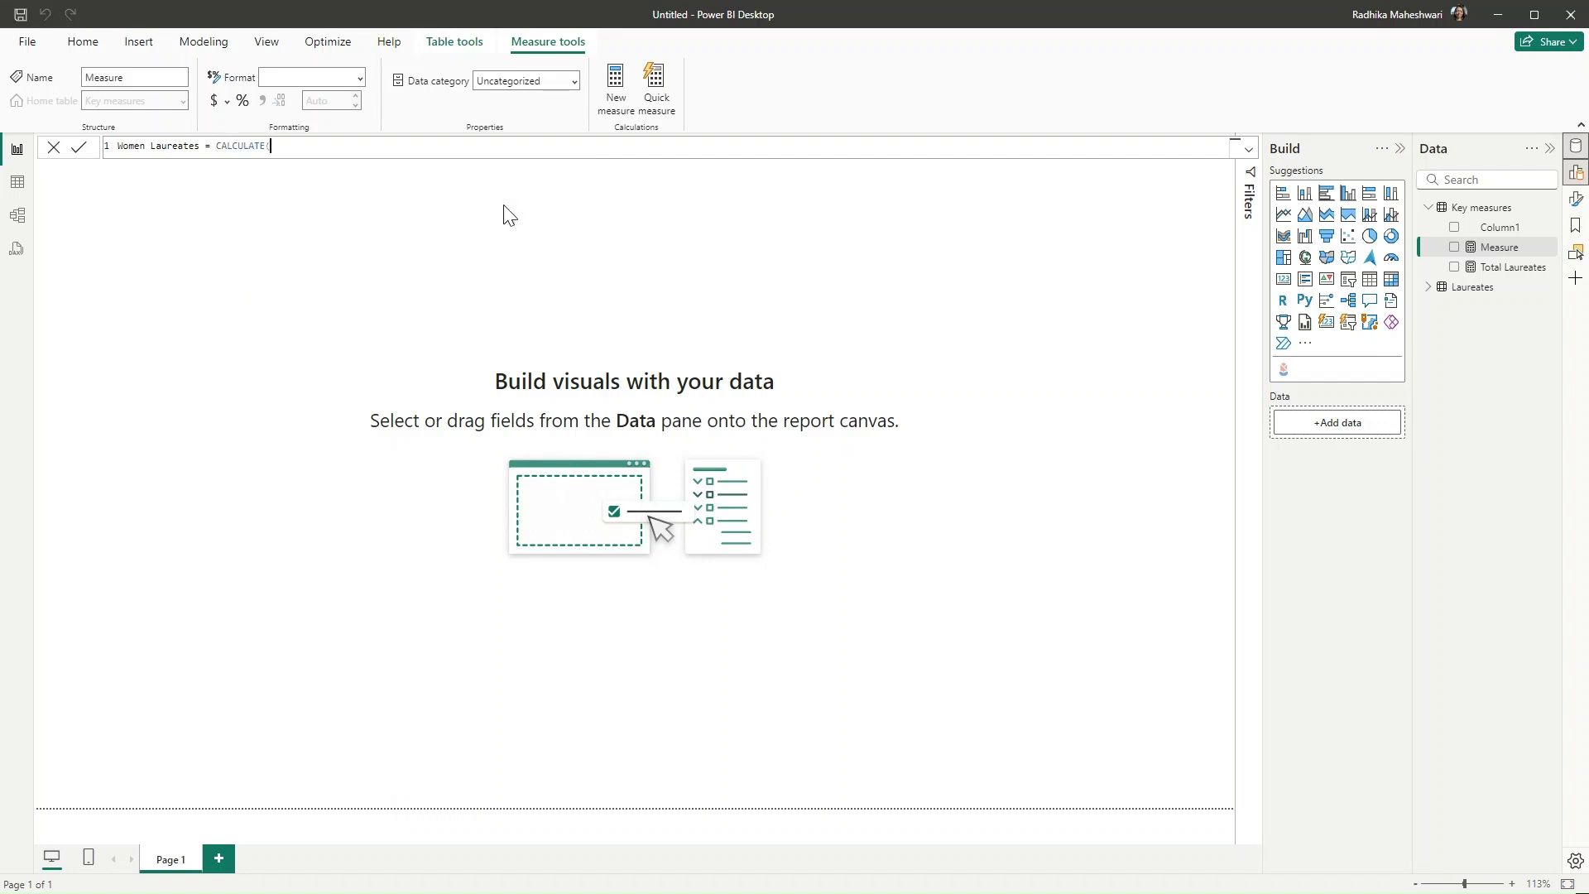
{"action": "type", "text": " tota"}
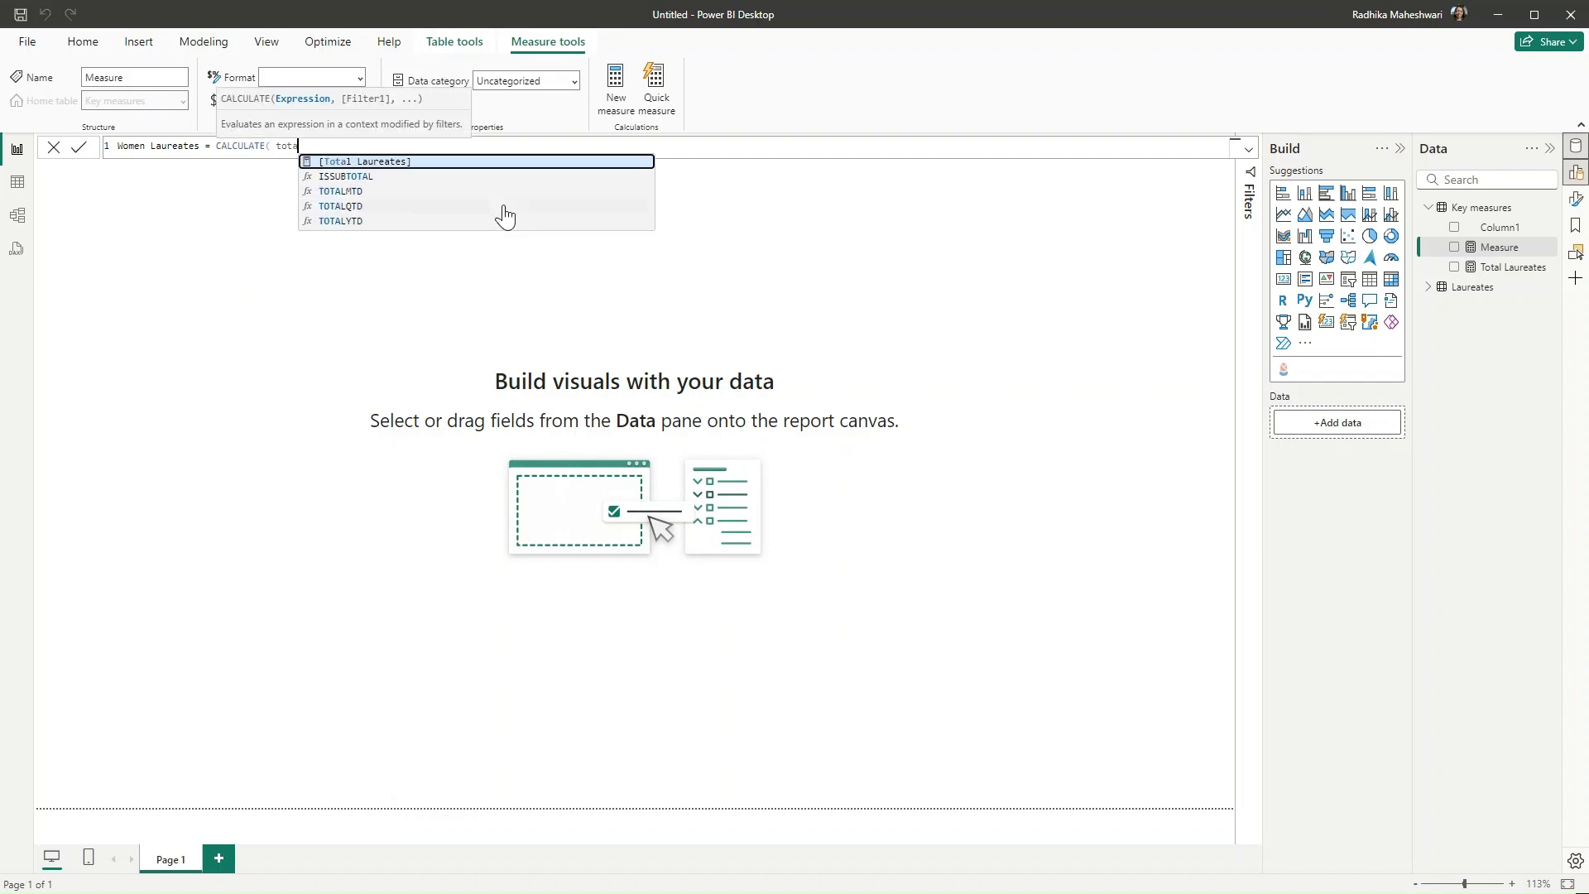
{"action": "key", "text": "Tab"}
{"action": "type", "text": ", "}
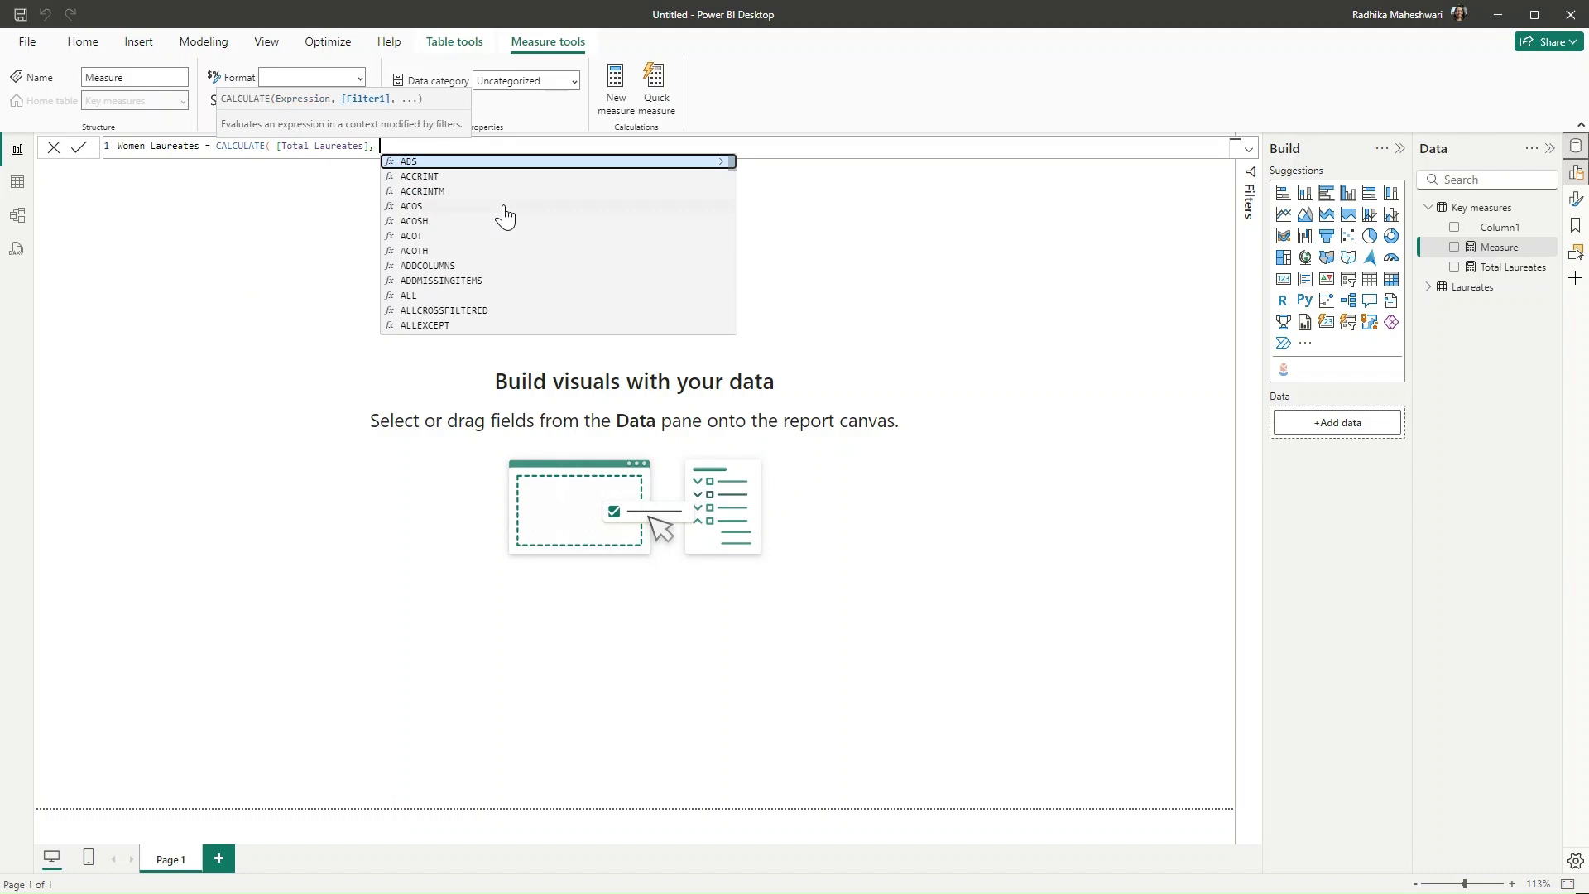
{"action": "type", "text": "gende"}
{"action": "key", "text": "Tab"}
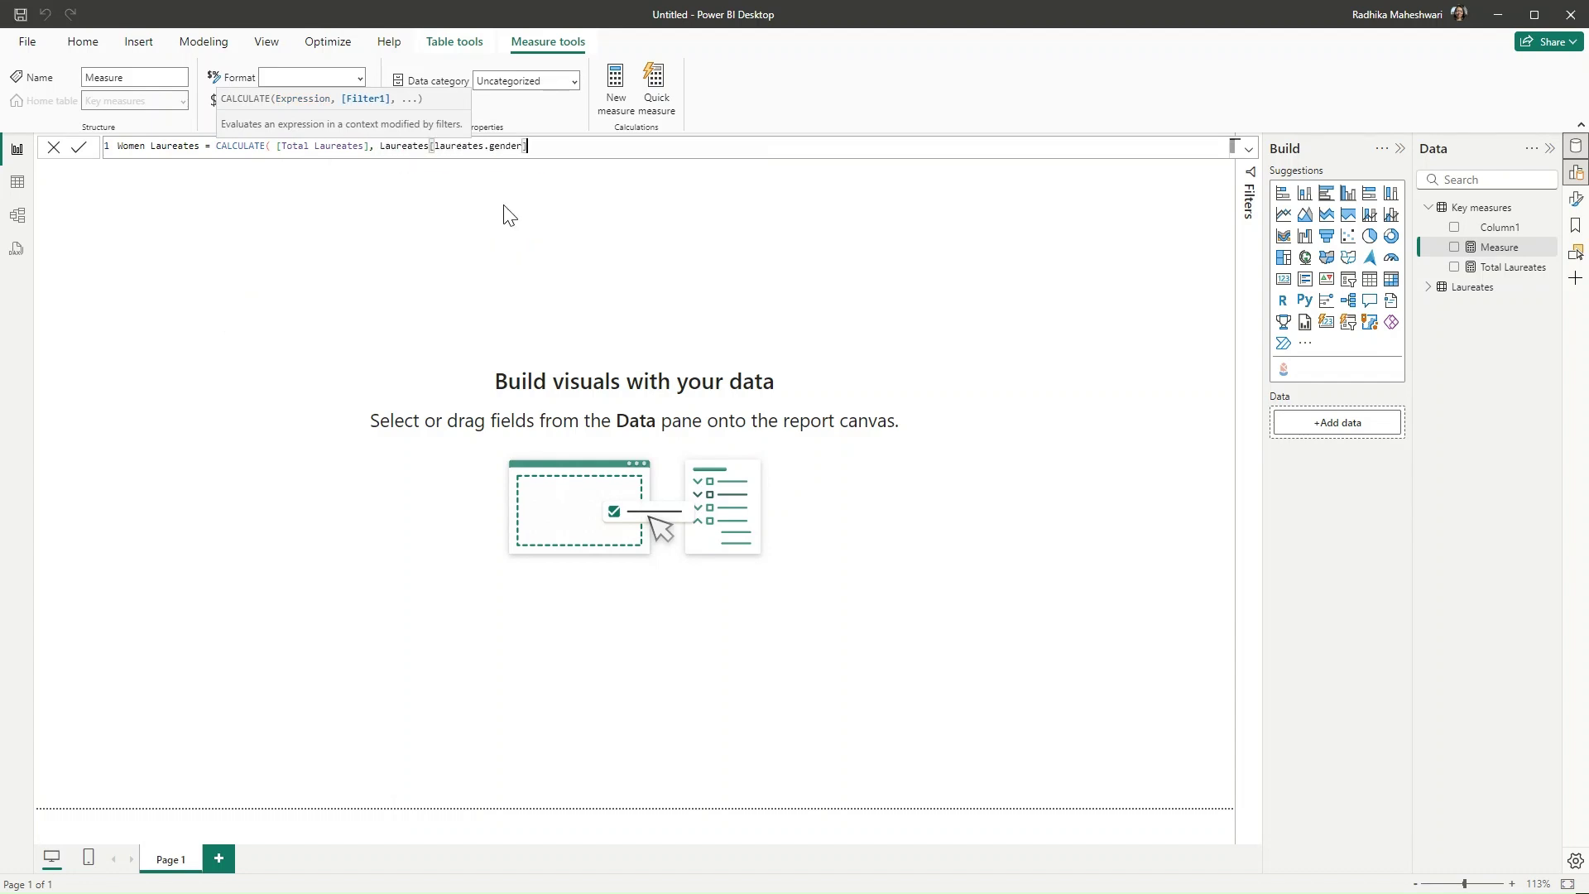
{"action": "type", "text": "= \""}
{"action": "type", "text": "\""}
{"action": "type", "text": "Female"}
{"action": "type", "text": ")"}
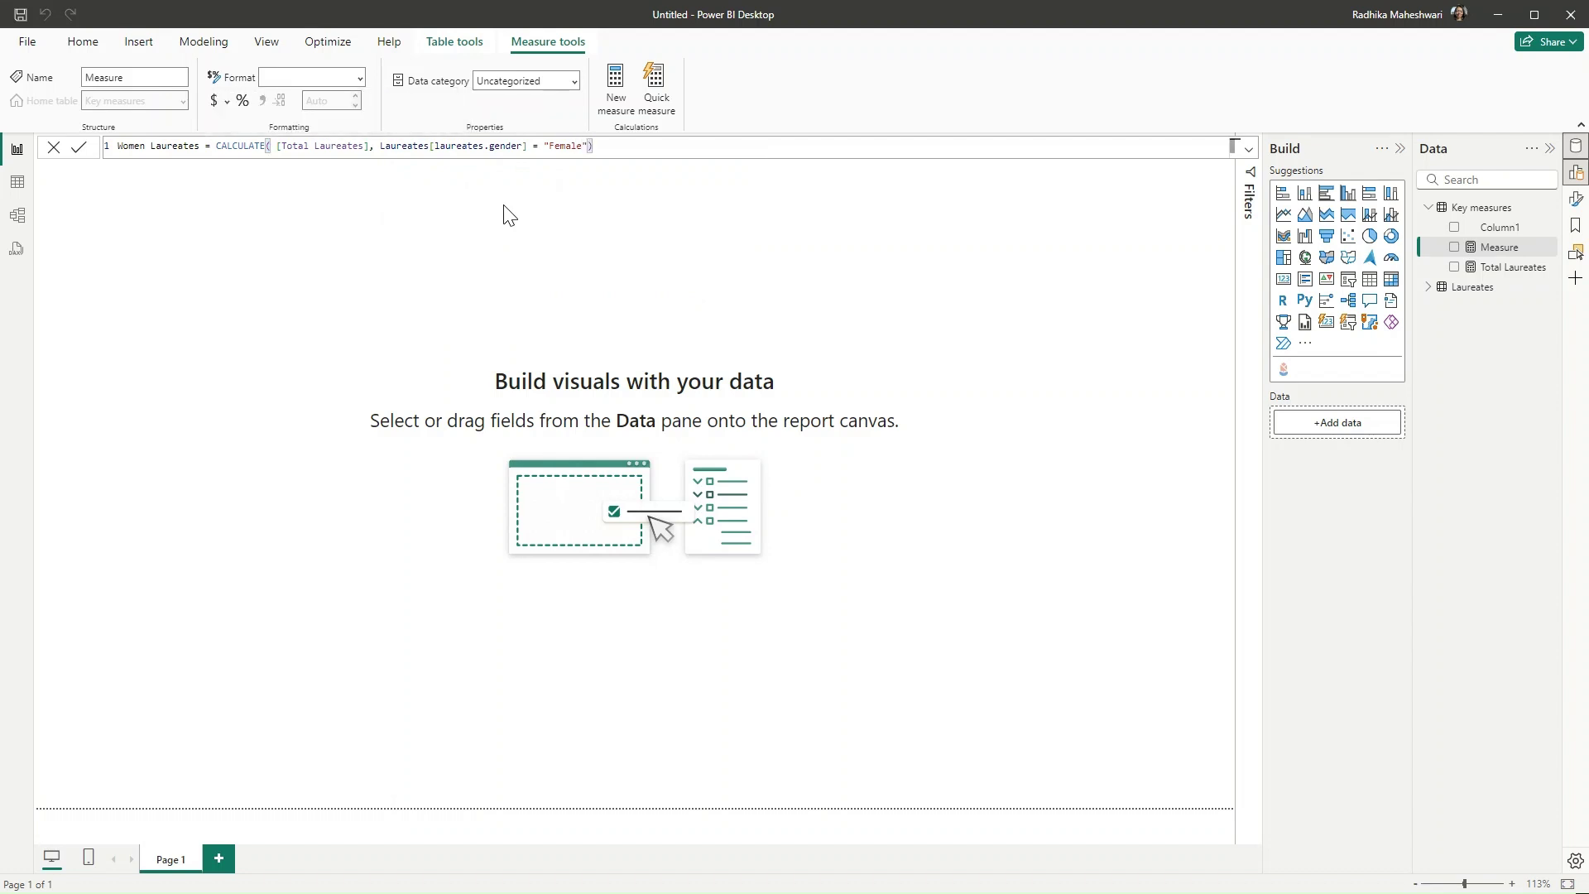
{"action": "key", "text": "Return"}
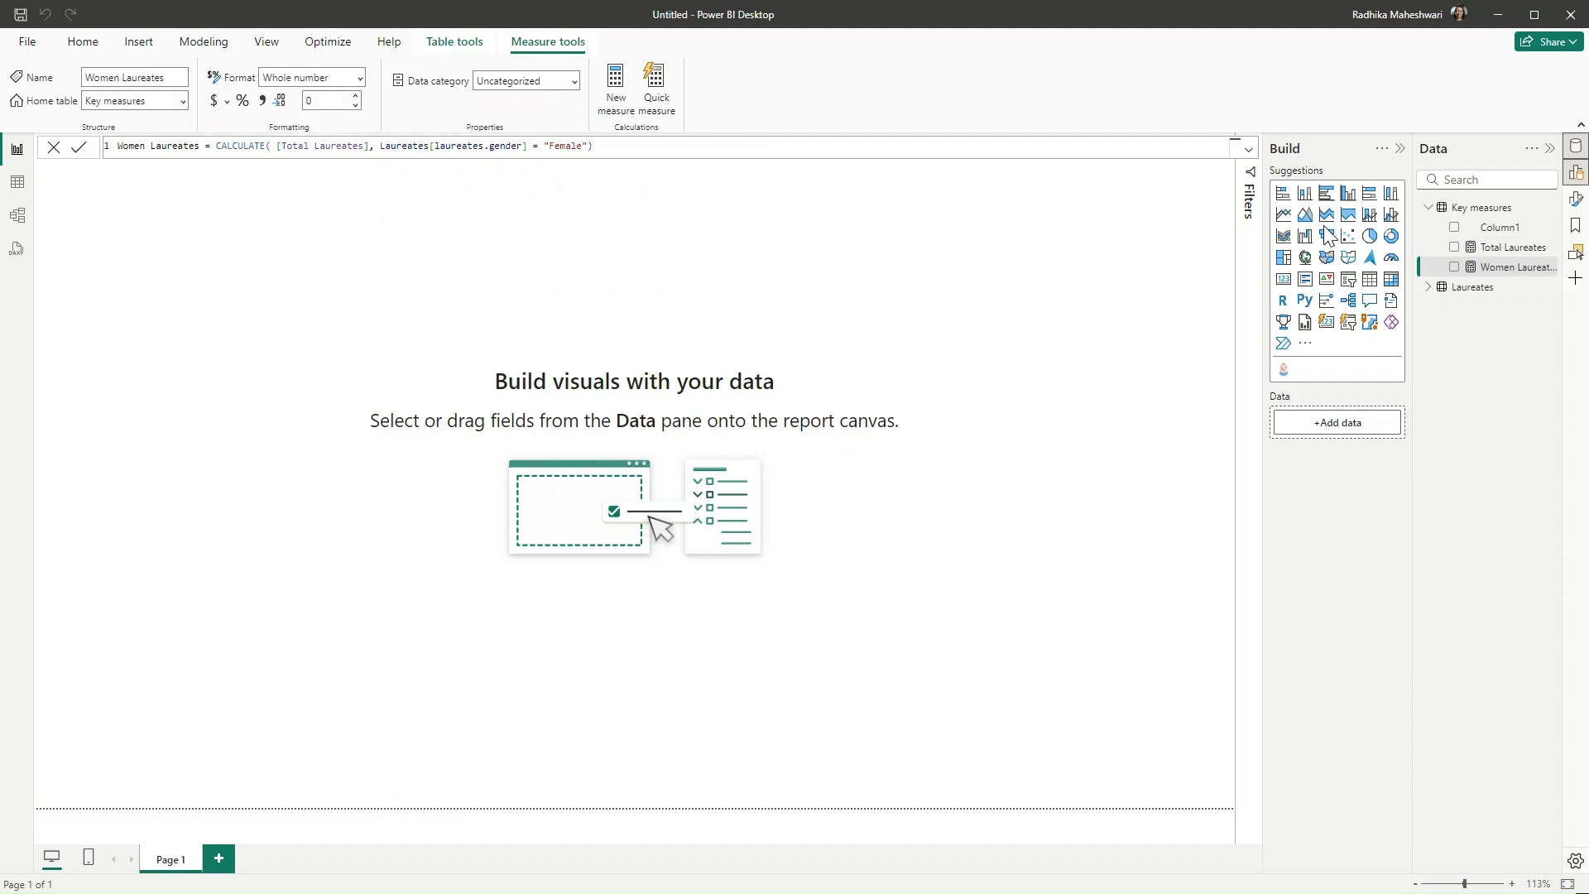
Create a measure in the Key measures table: Percent of Women Laureates = DIVIDE([Women Laureates], [Total Laureates],0).
{"action": "right_click", "coordinate": [1482, 211]}
{"action": "left_click", "coordinate": [1394, 248]}
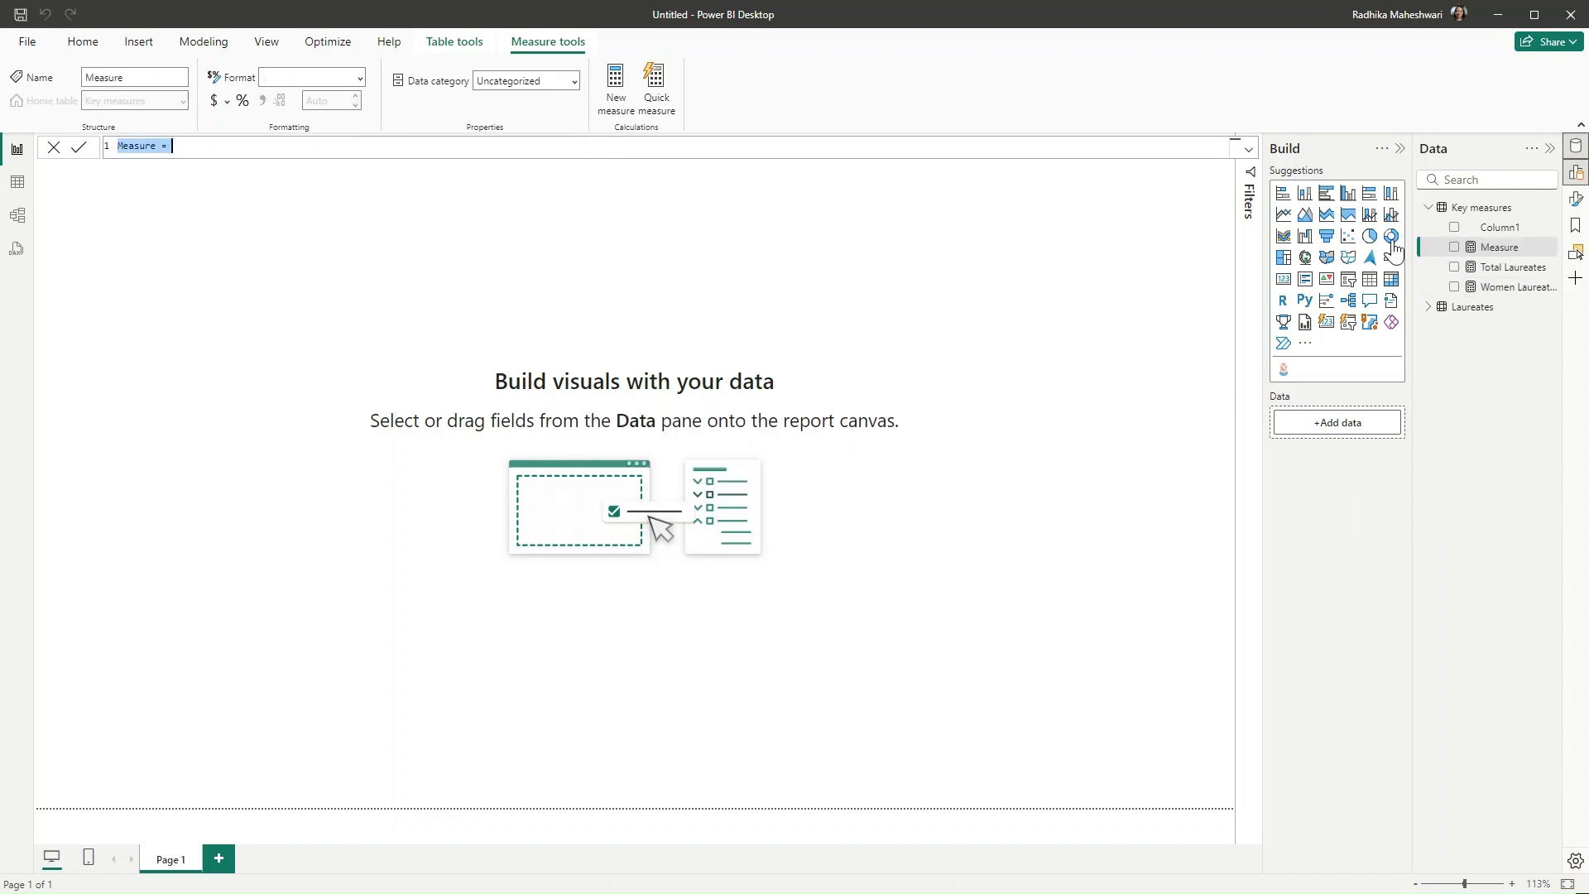
{"action": "type", "text": "Percent of Women Laureates = d"}
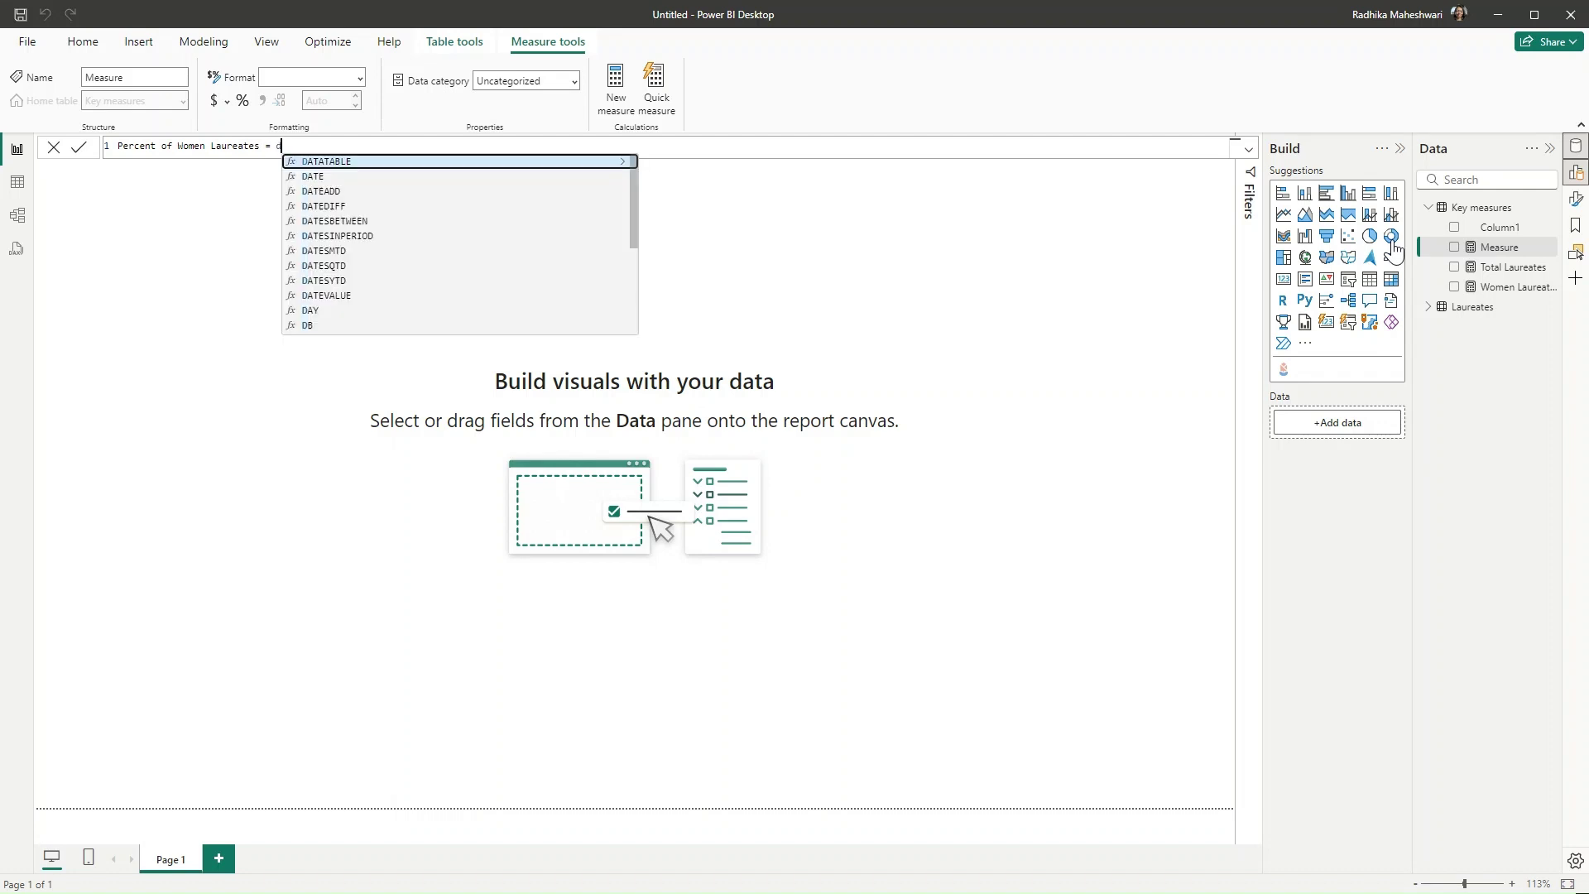
{"action": "type", "text": "iv"}
{"action": "key", "text": "Tab"}
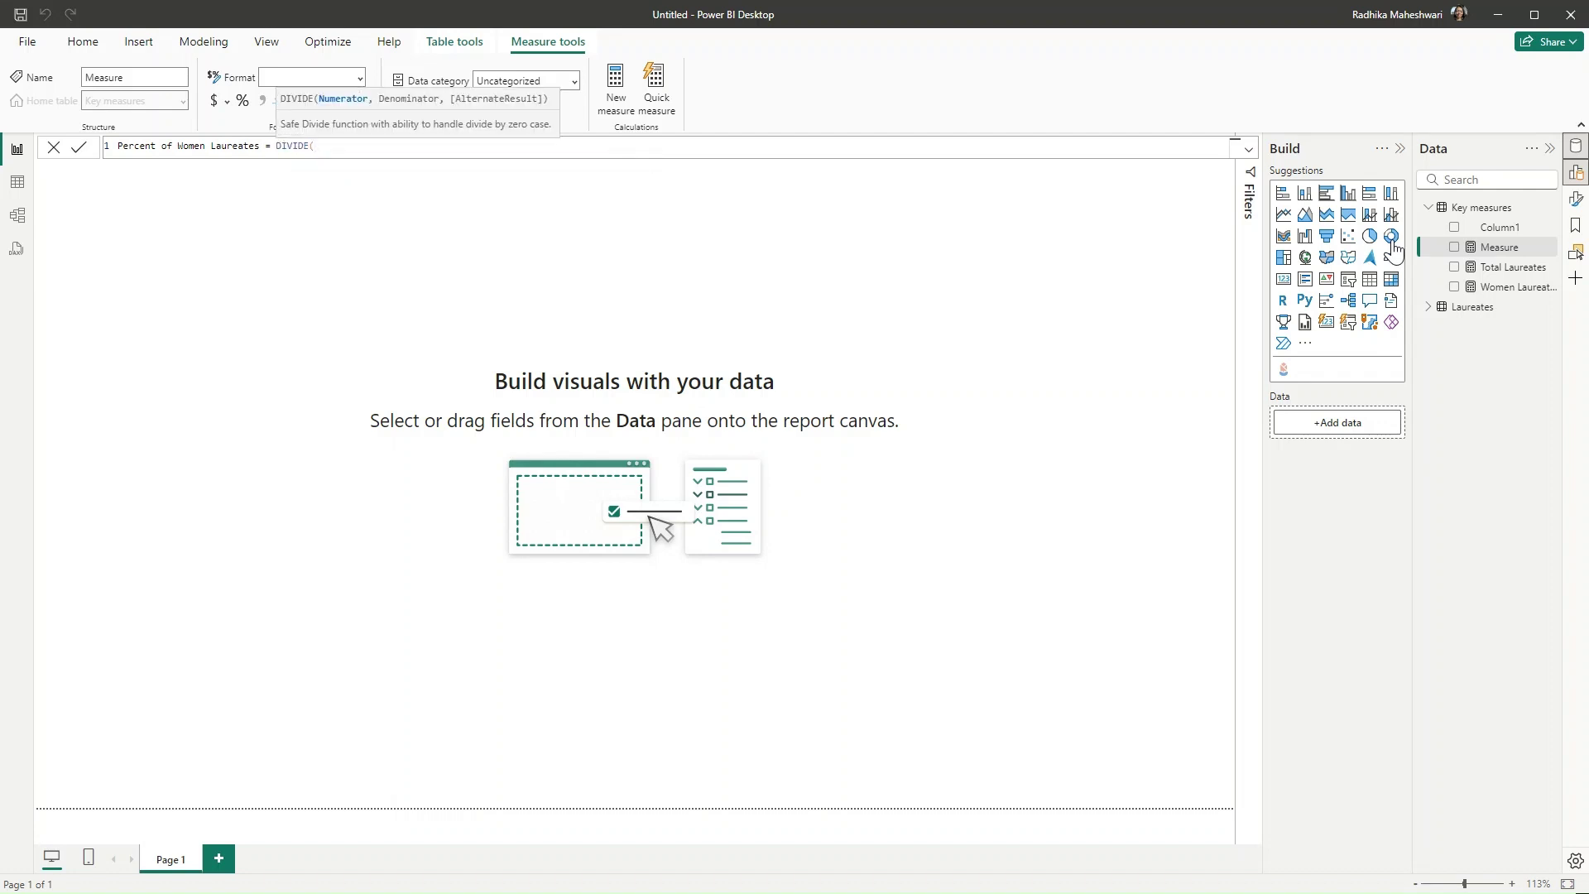
{"action": "type", "text": "w"}
{"action": "key", "text": "Up"}
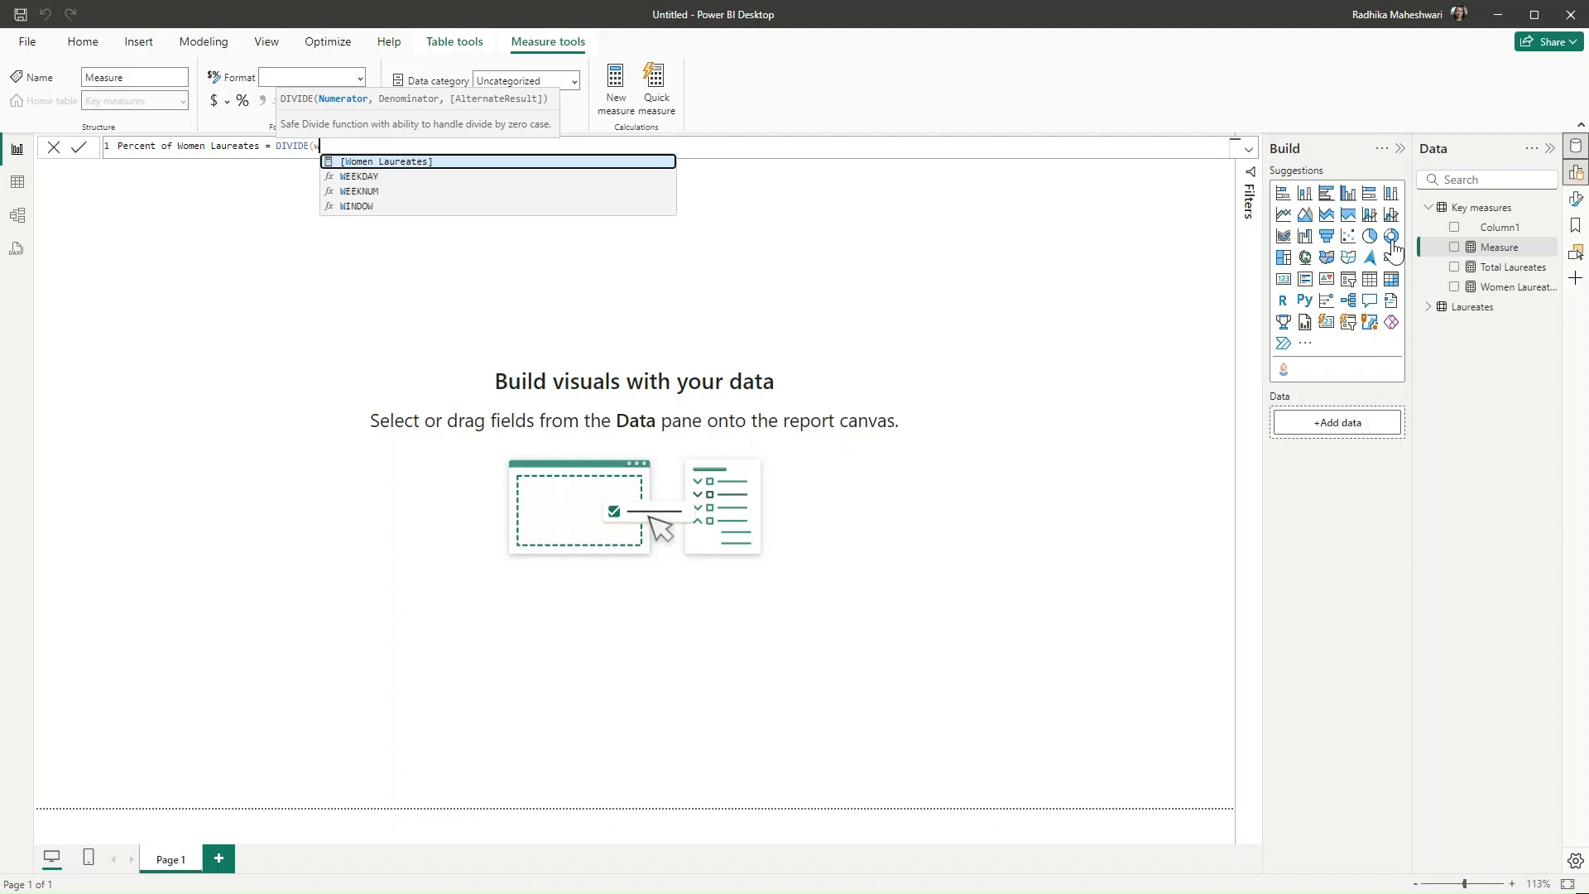
{"action": "key", "text": "Tab"}
{"action": "type", "text": ", [T"}
{"action": "key", "text": "Tab"}
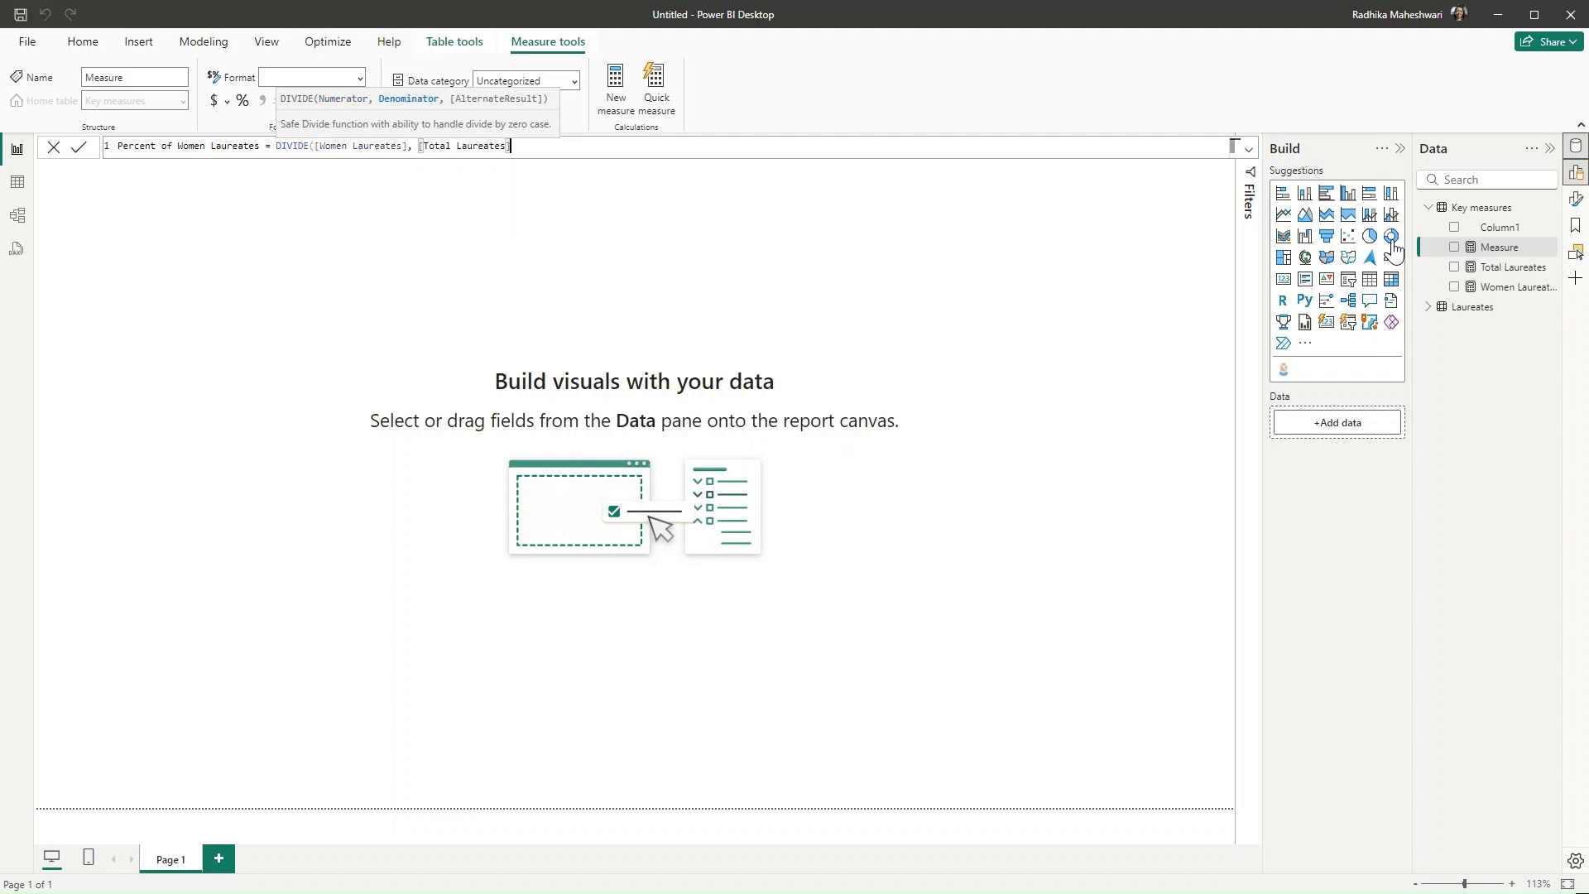
{"action": "type", "text": ",0)"}
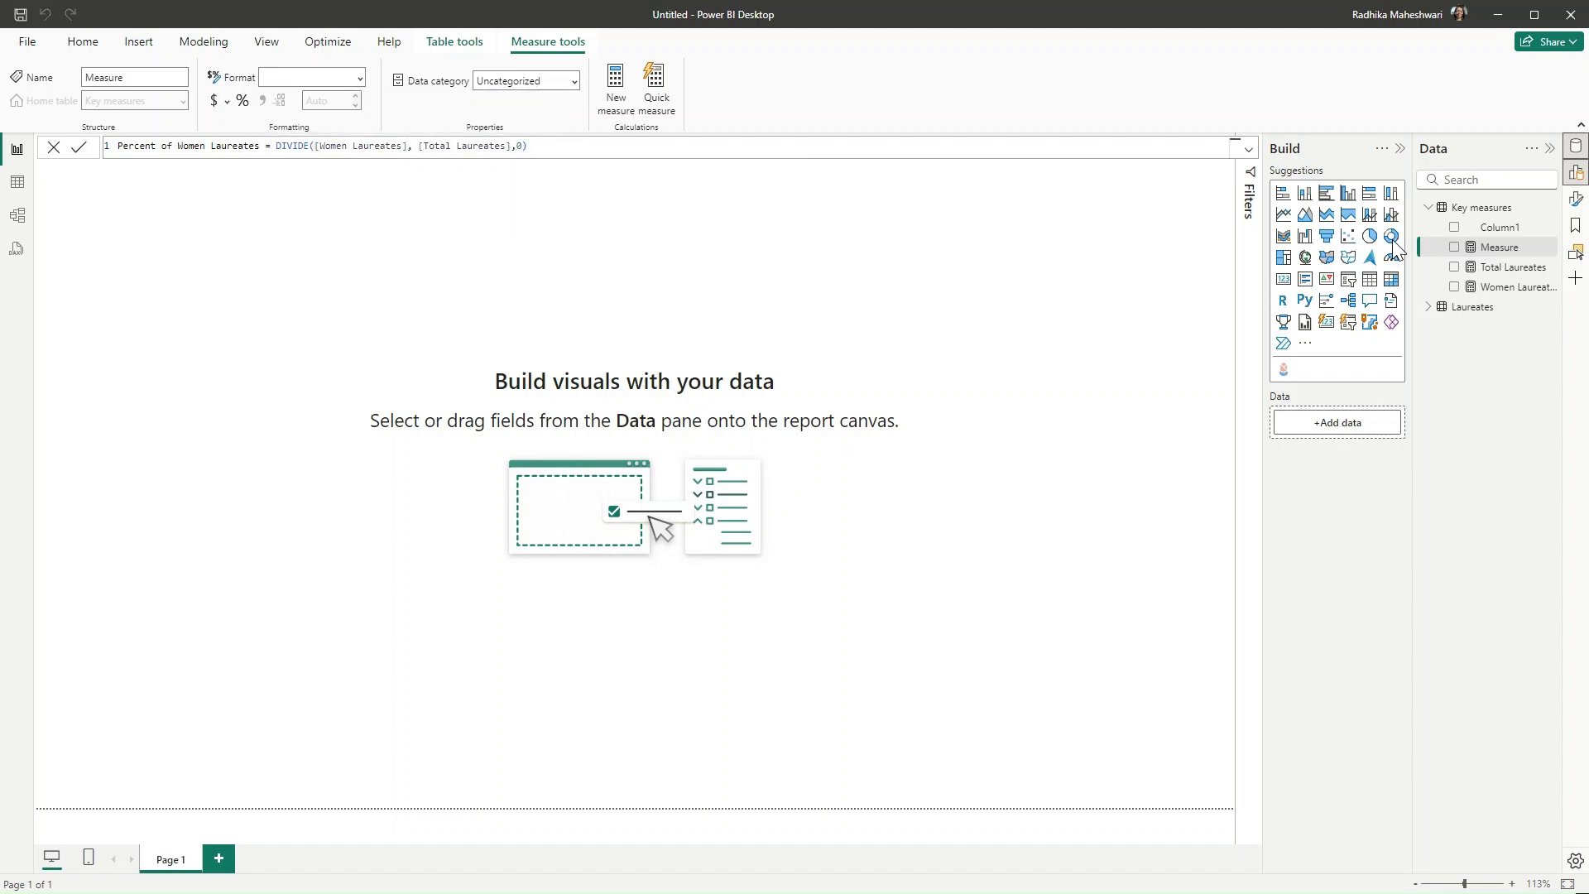
{"action": "key", "text": "Return"}
{"action": "left_click", "coordinate": [1508, 331]}
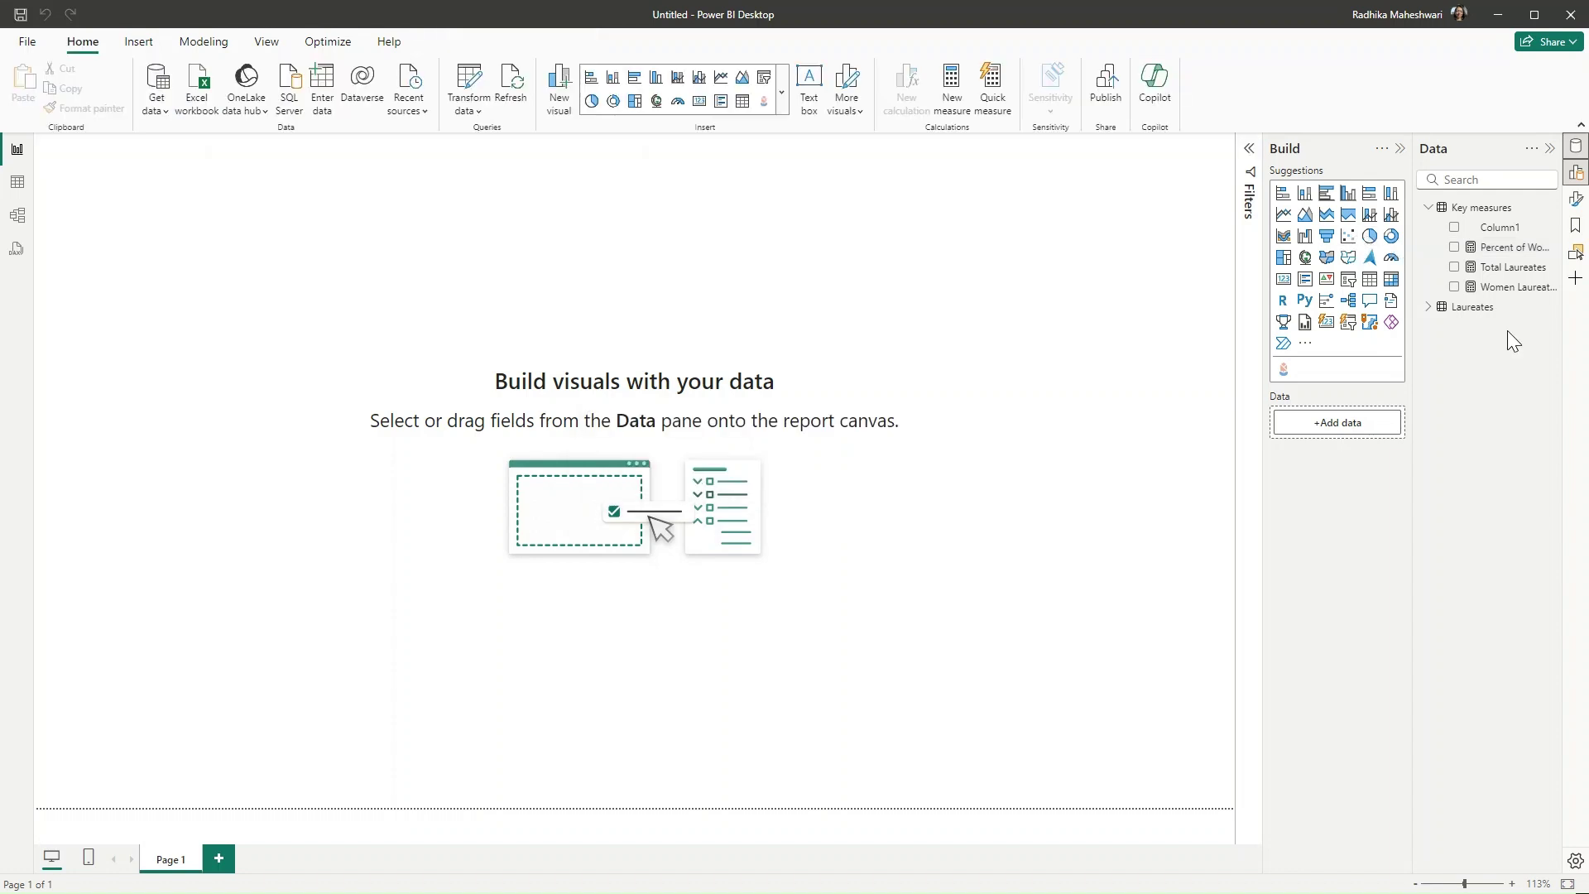
Create a measure in the Key measures table: Uknown Gender Laureates = CALCULATE([Total Laureates], ISBLANK(Laureates[laureates.gender])).
{"action": "right_click", "coordinate": [1495, 217]}
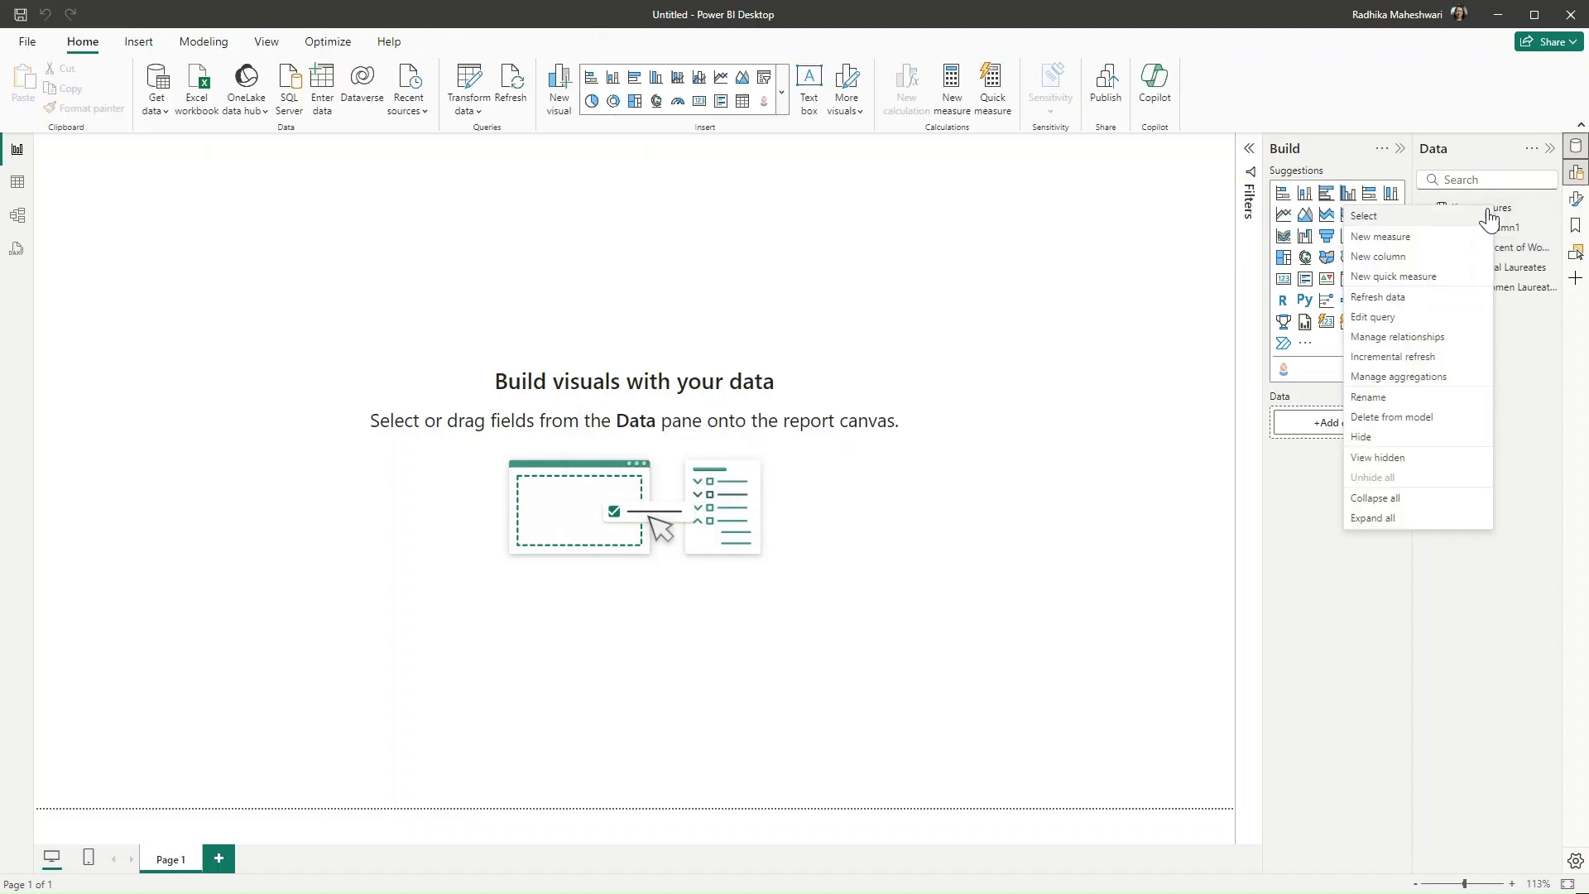
{"action": "left_click", "coordinate": [1448, 238]}
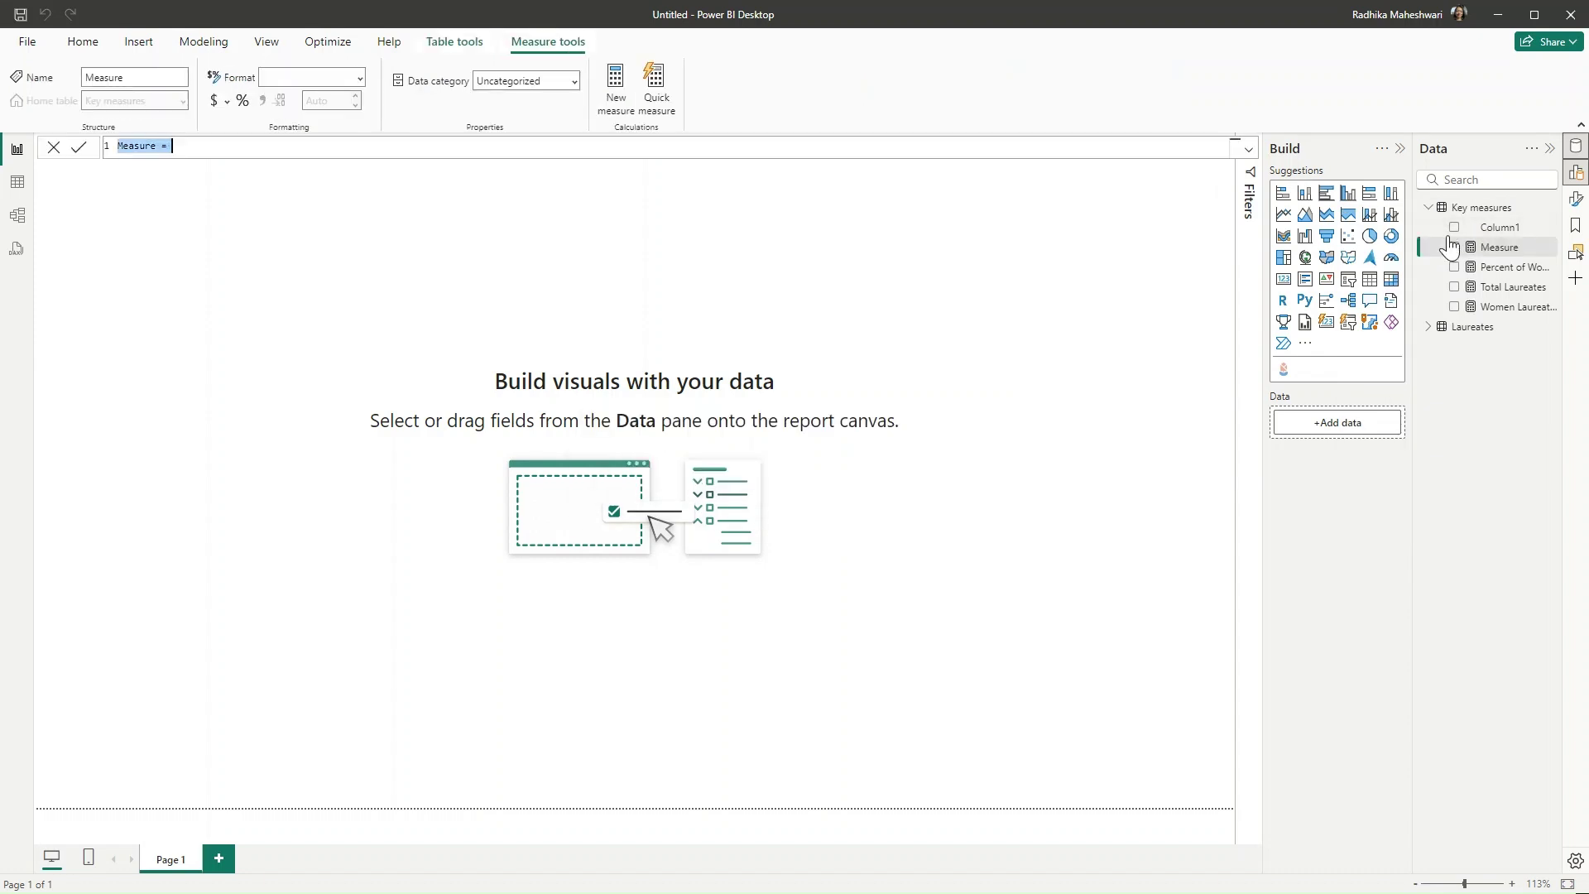
{"action": "type", "text": "U"}
{"action": "type", "text": "CALCULATE(tot"}
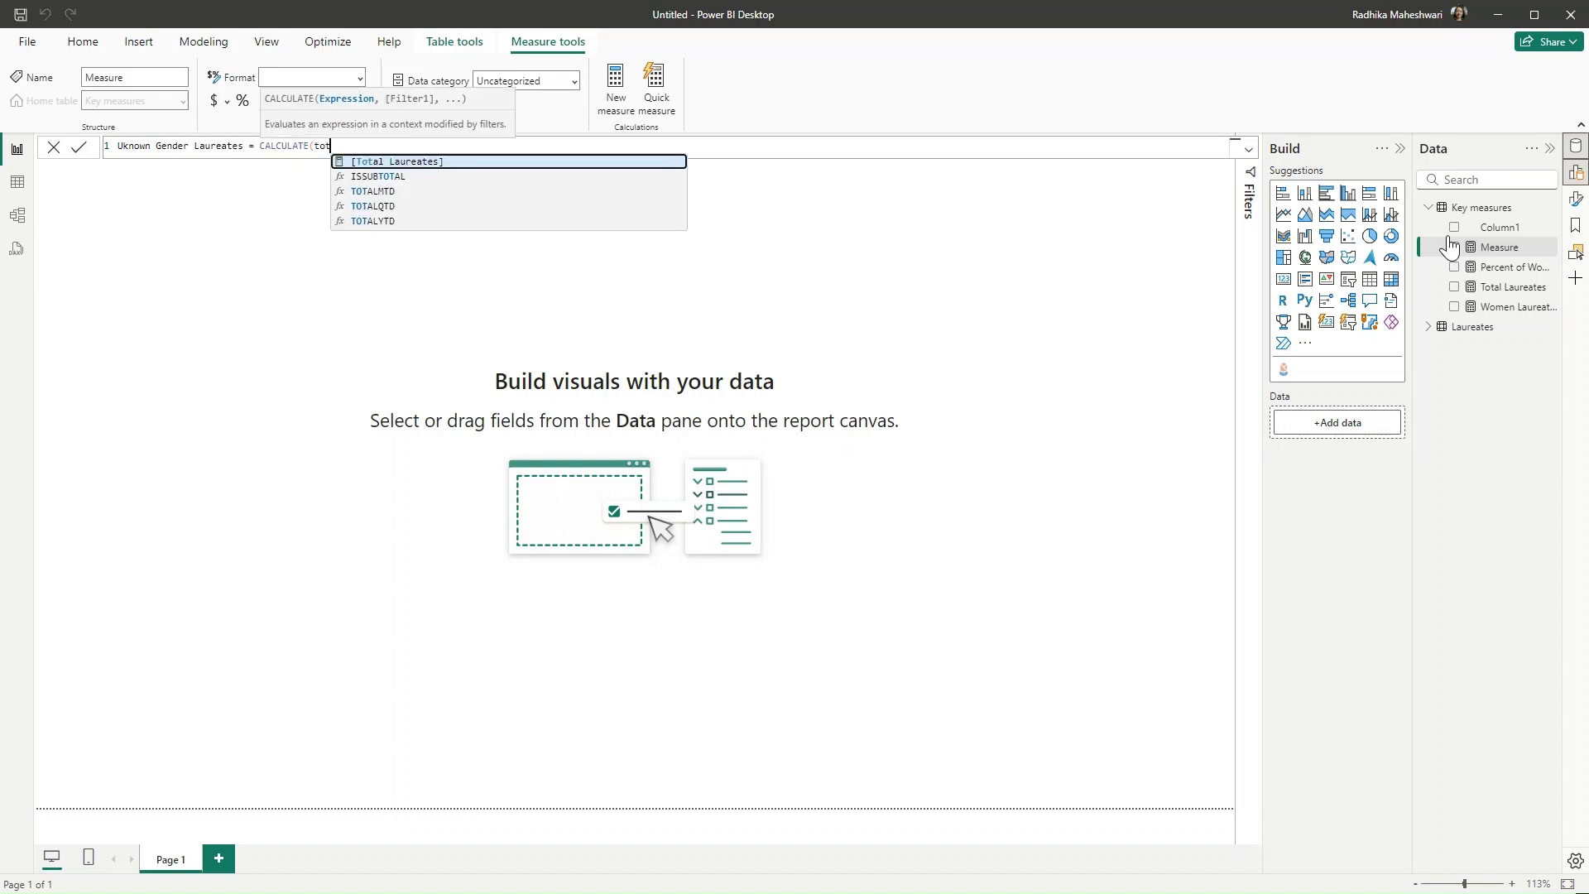
{"action": "key", "text": "Tab"}
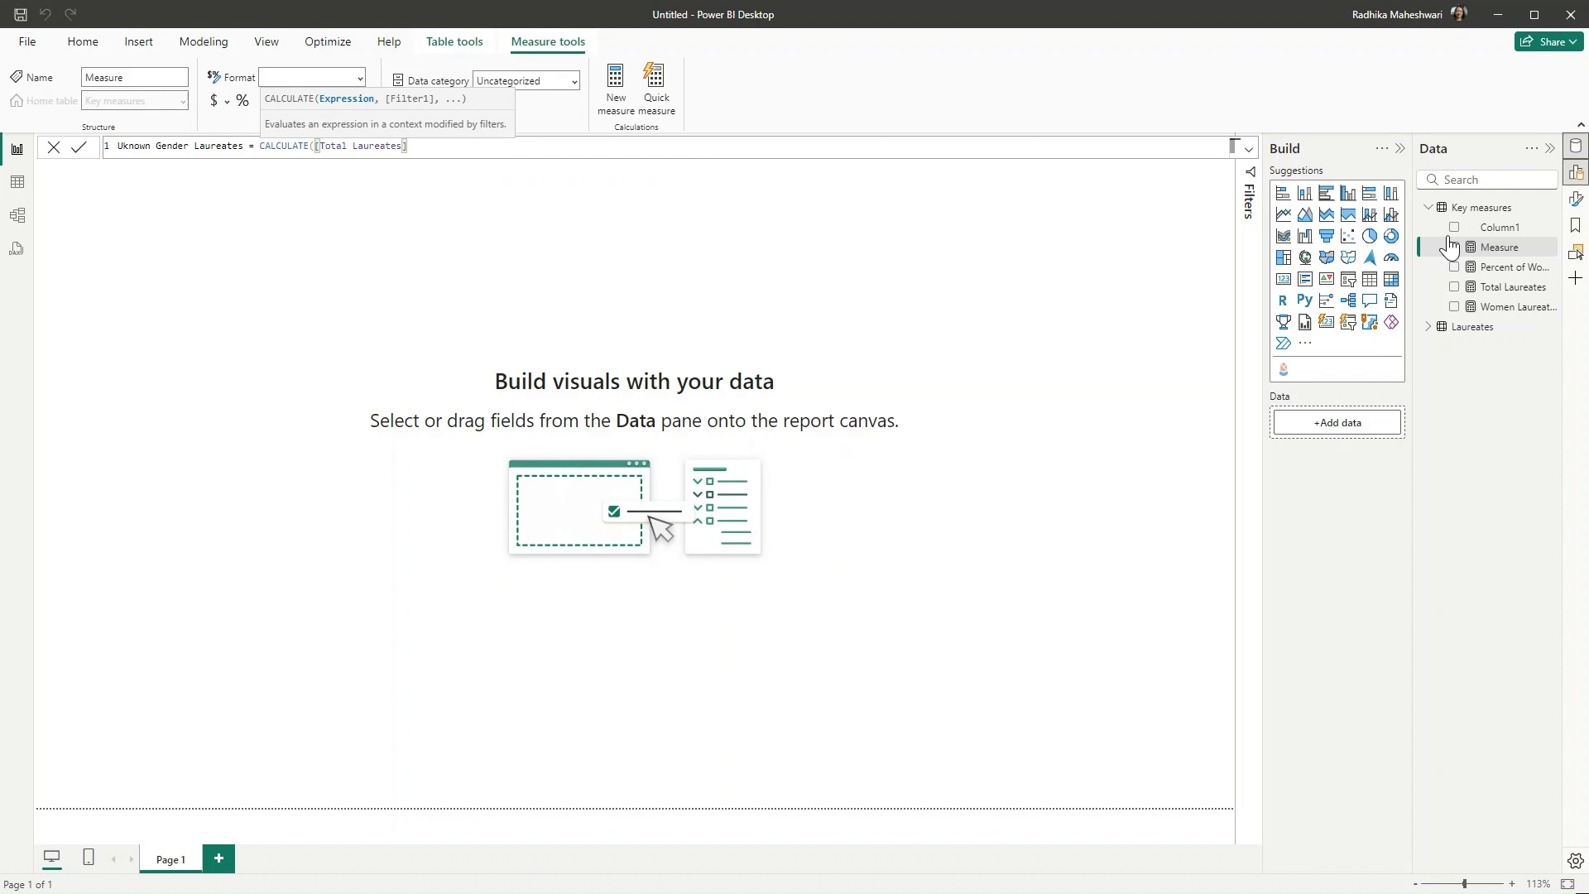
{"action": "type", "text": ", "}
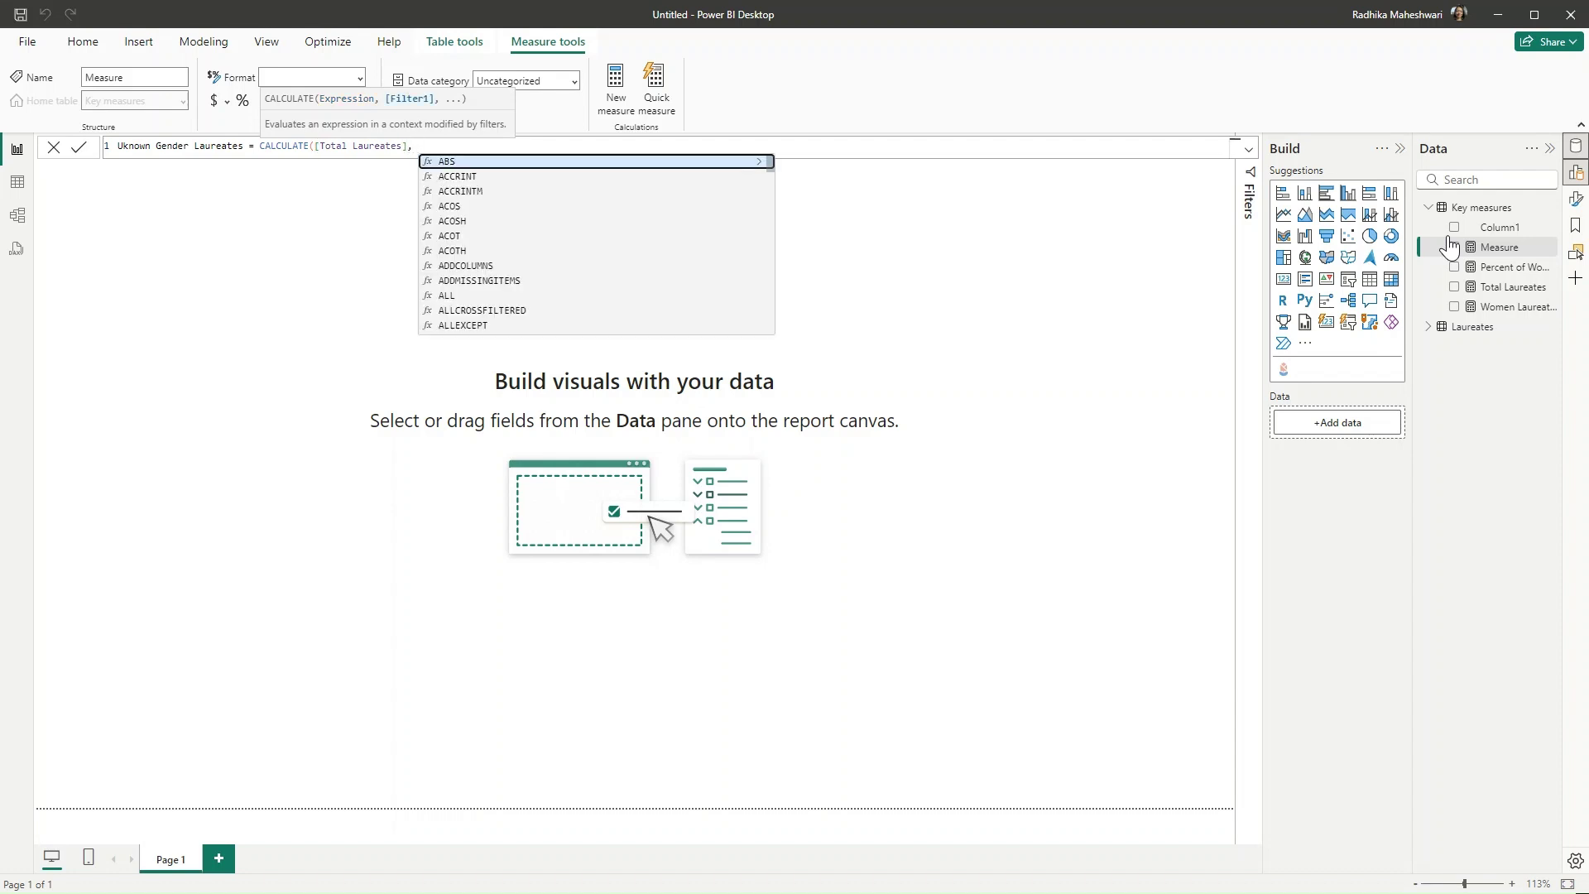
{"action": "type", "text": "gender"}
{"action": "key", "text": "Tab"}
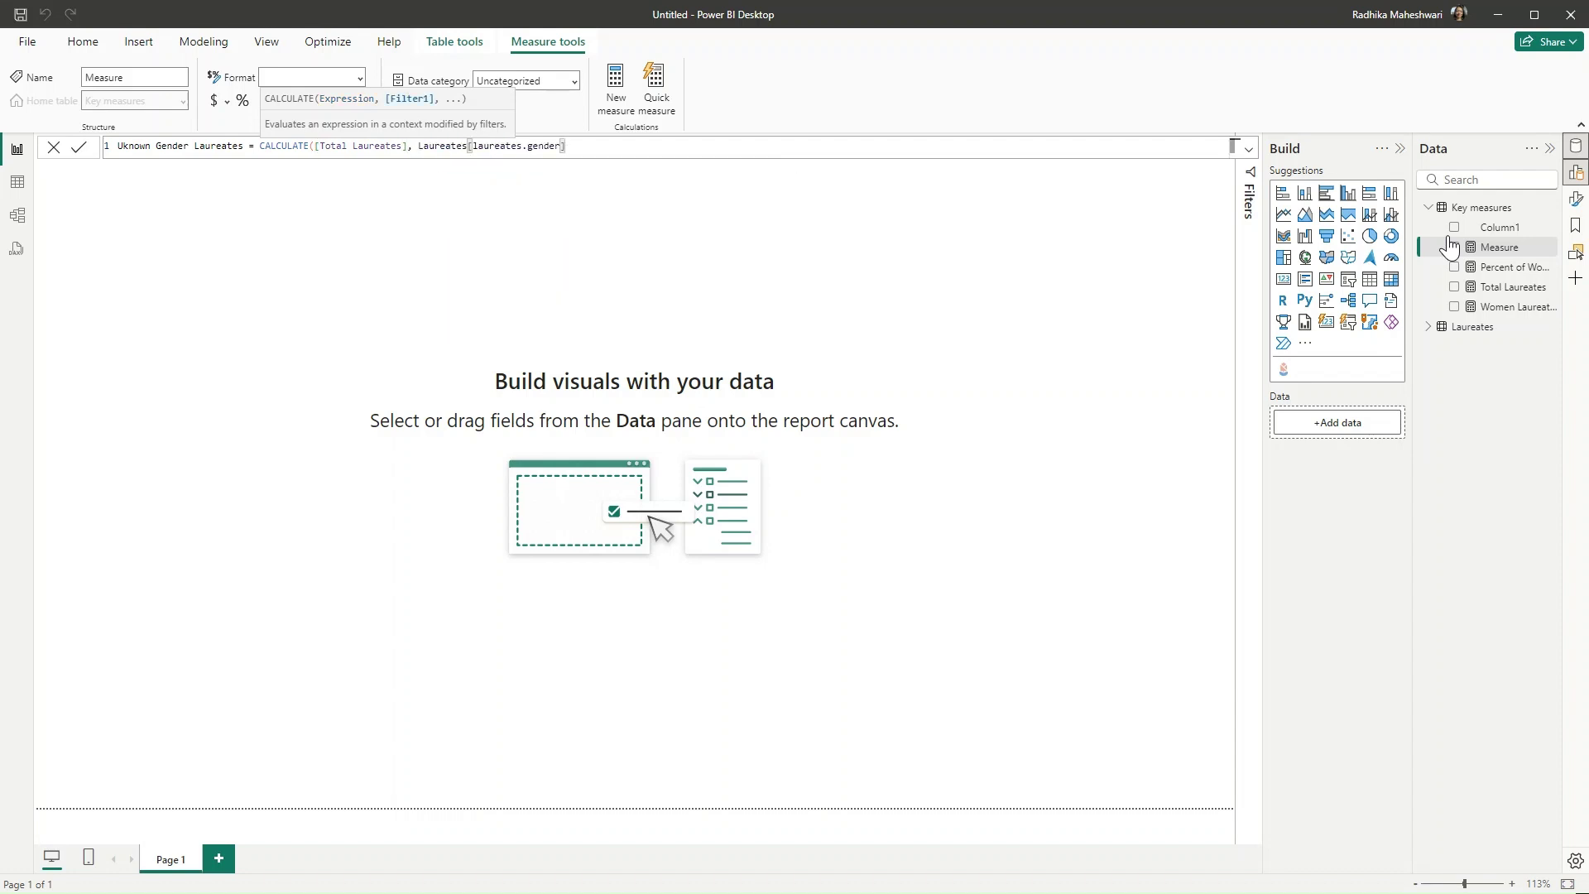
{"action": "left_click_drag", "start_coordinate": [592, 145], "coordinate": [418, 146]}
{"action": "type", "text": "("}
{"action": "left_click", "coordinate": [418, 146]}
{"action": "type", "text": "ISBLANK("}
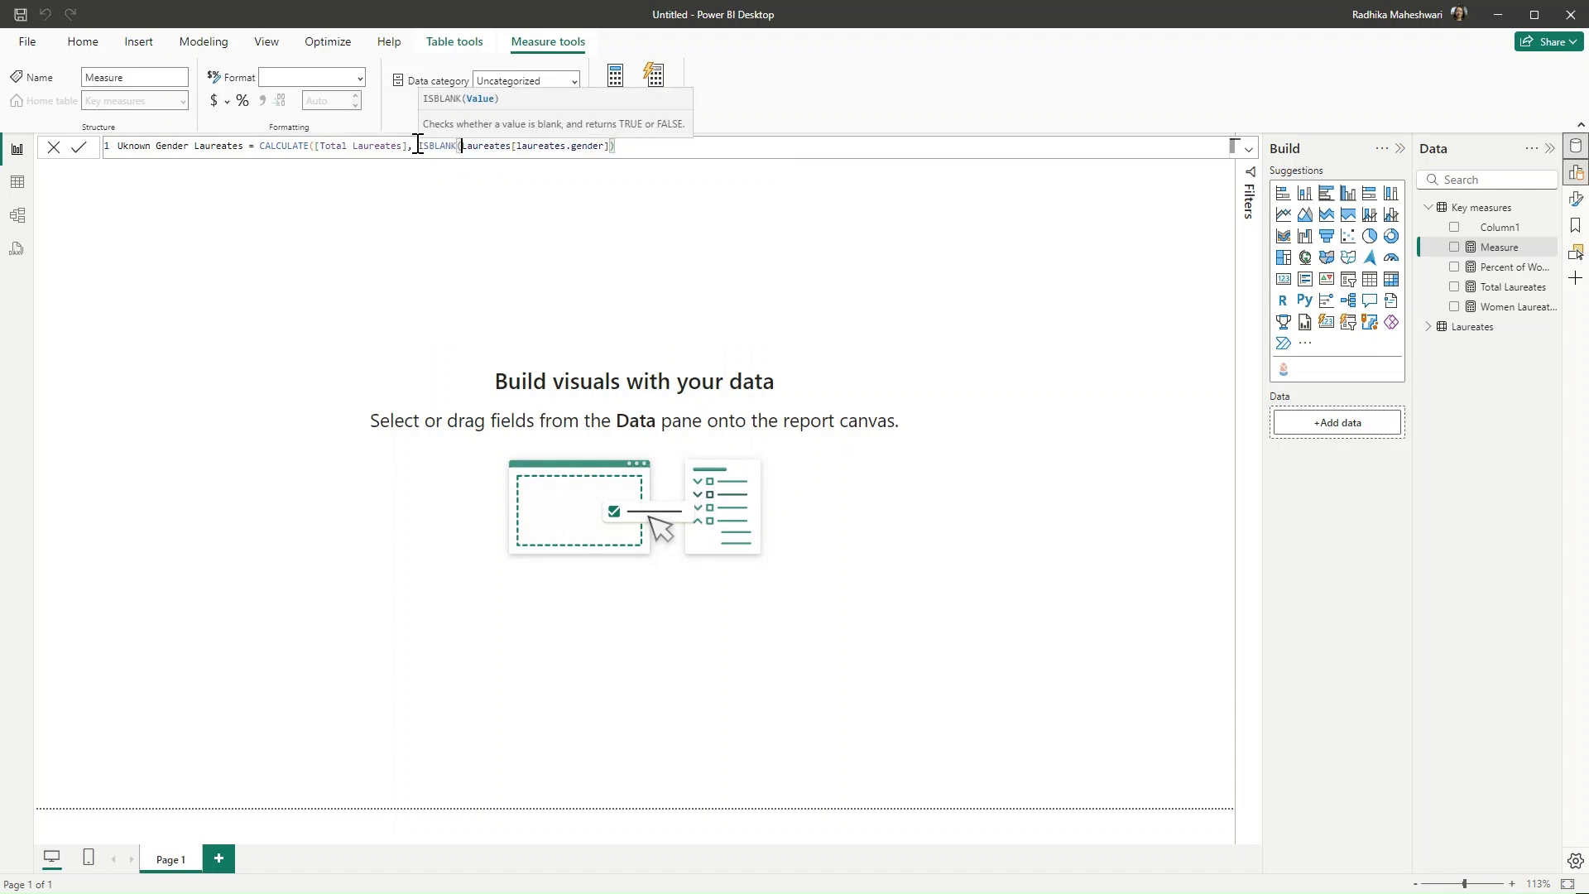
{"action": "left_click", "coordinate": [691, 142]}
{"action": "key", "text": "Return"}
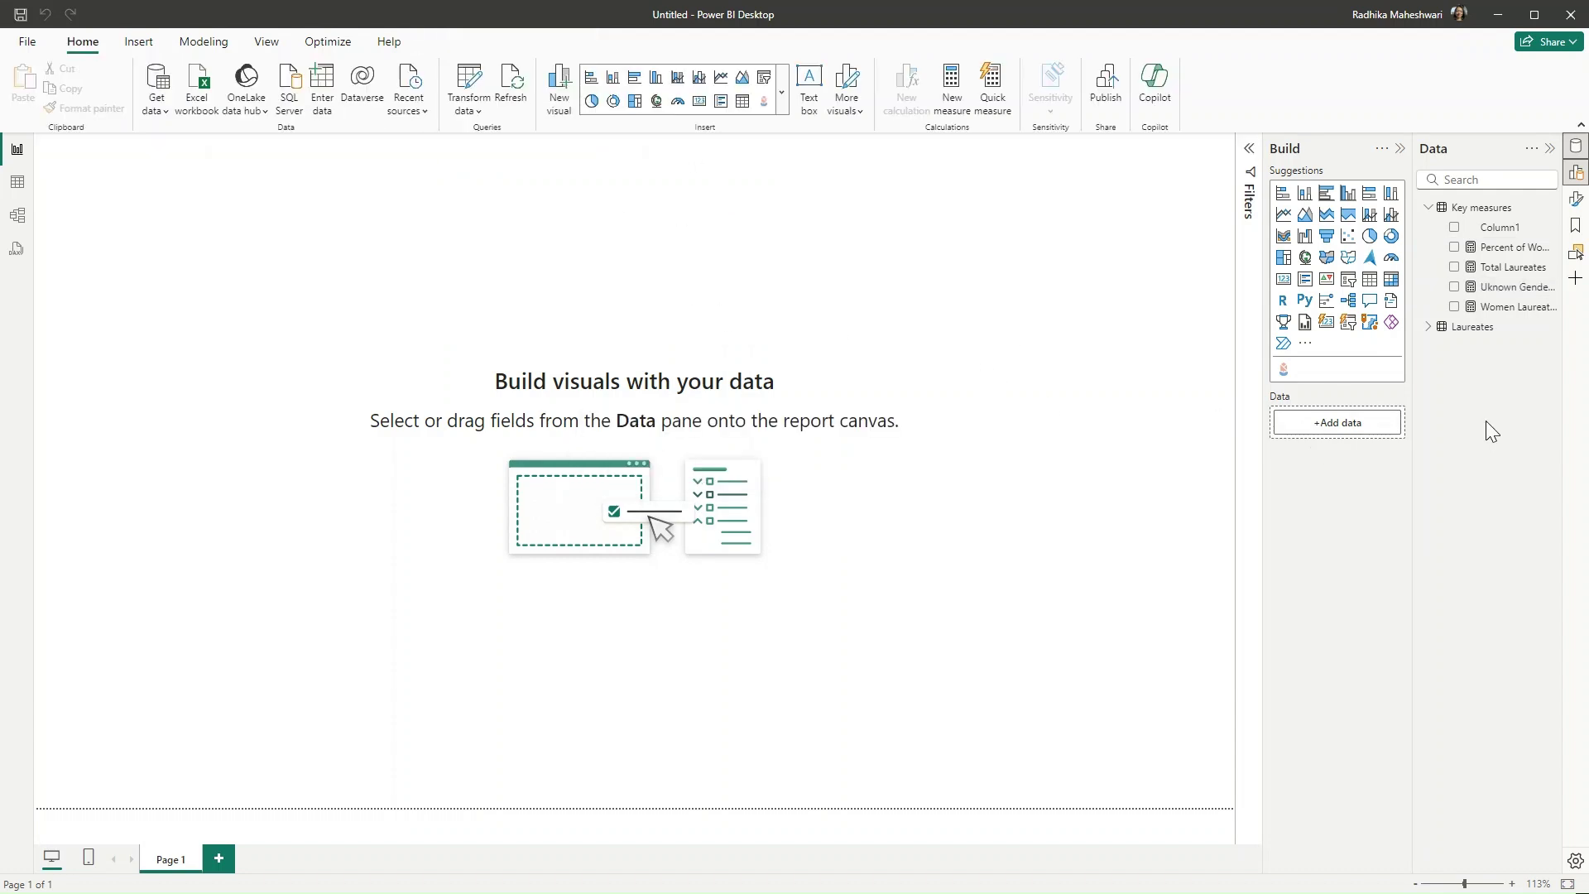
Add an Infographic Designer visual to the page, position it below the page's upper edge and enlarge it to most of the page width.
{"action": "left_click", "coordinate": [1284, 369]}
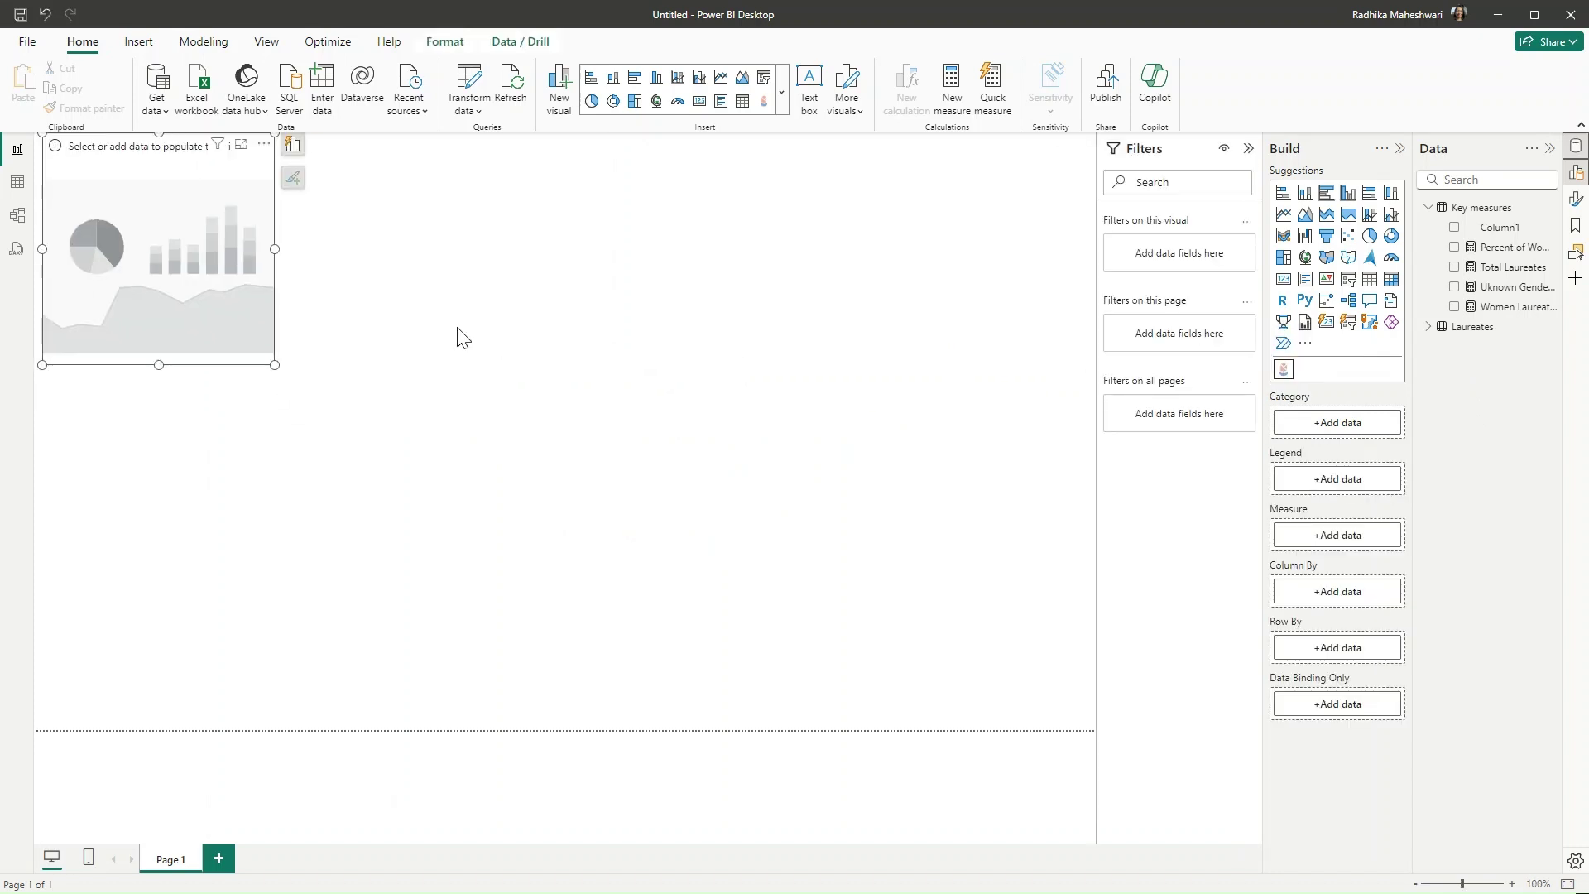
{"action": "left_click_drag", "start_coordinate": [275, 364], "coordinate": [674, 532]}
{"action": "left_click_drag", "start_coordinate": [468, 266], "coordinate": [557, 401]}
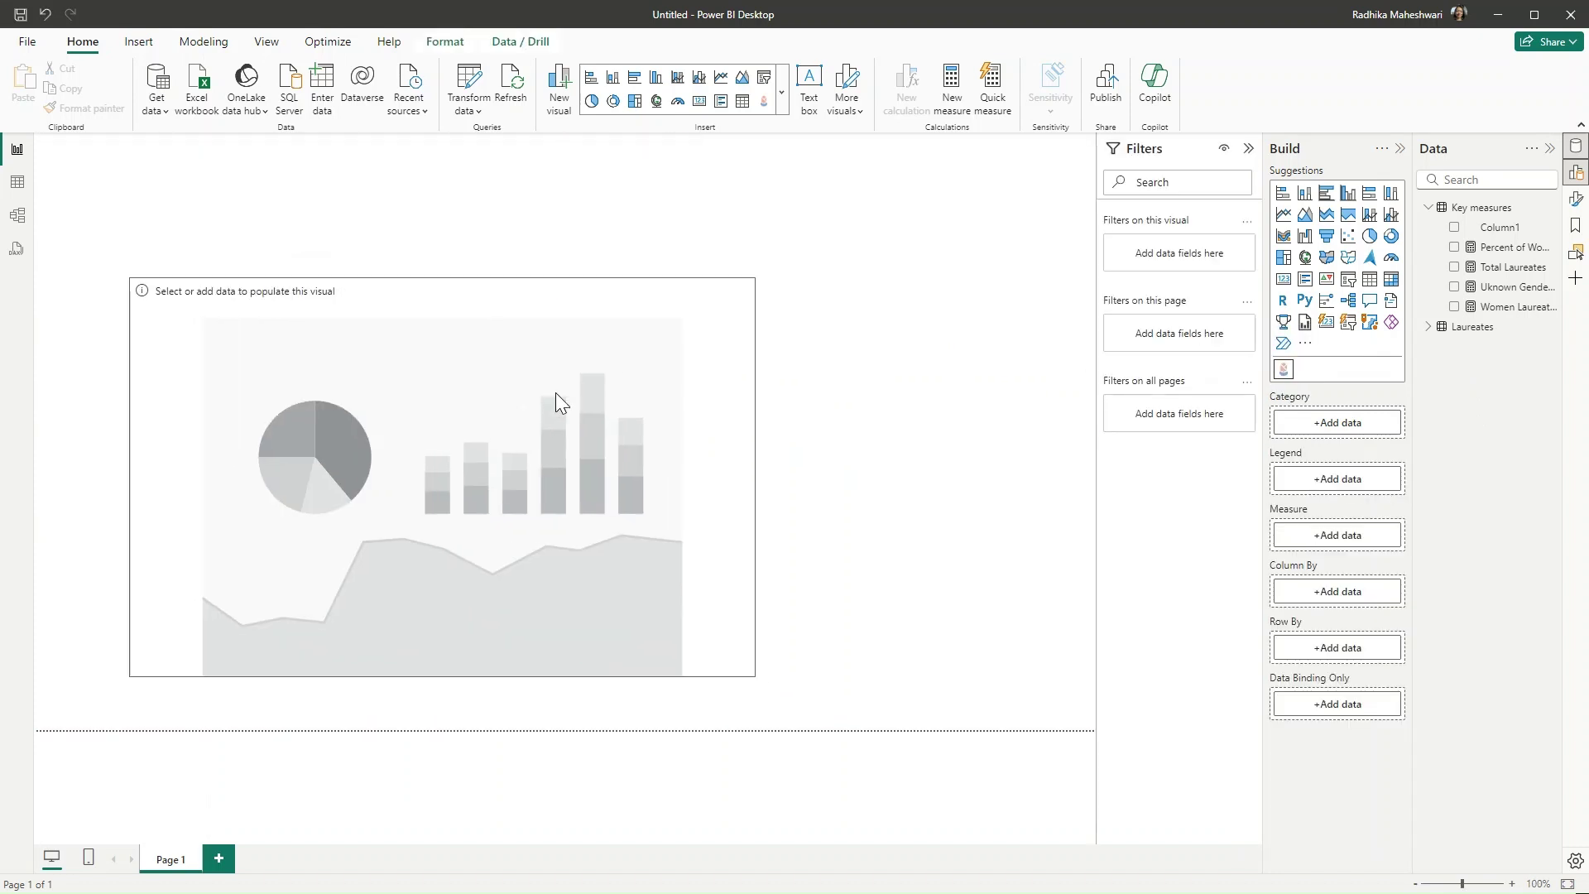
{"action": "left_click_drag", "start_coordinate": [684, 475], "coordinate": [758, 477]}
{"action": "left_click_drag", "start_coordinate": [753, 681], "coordinate": [1038, 700]}
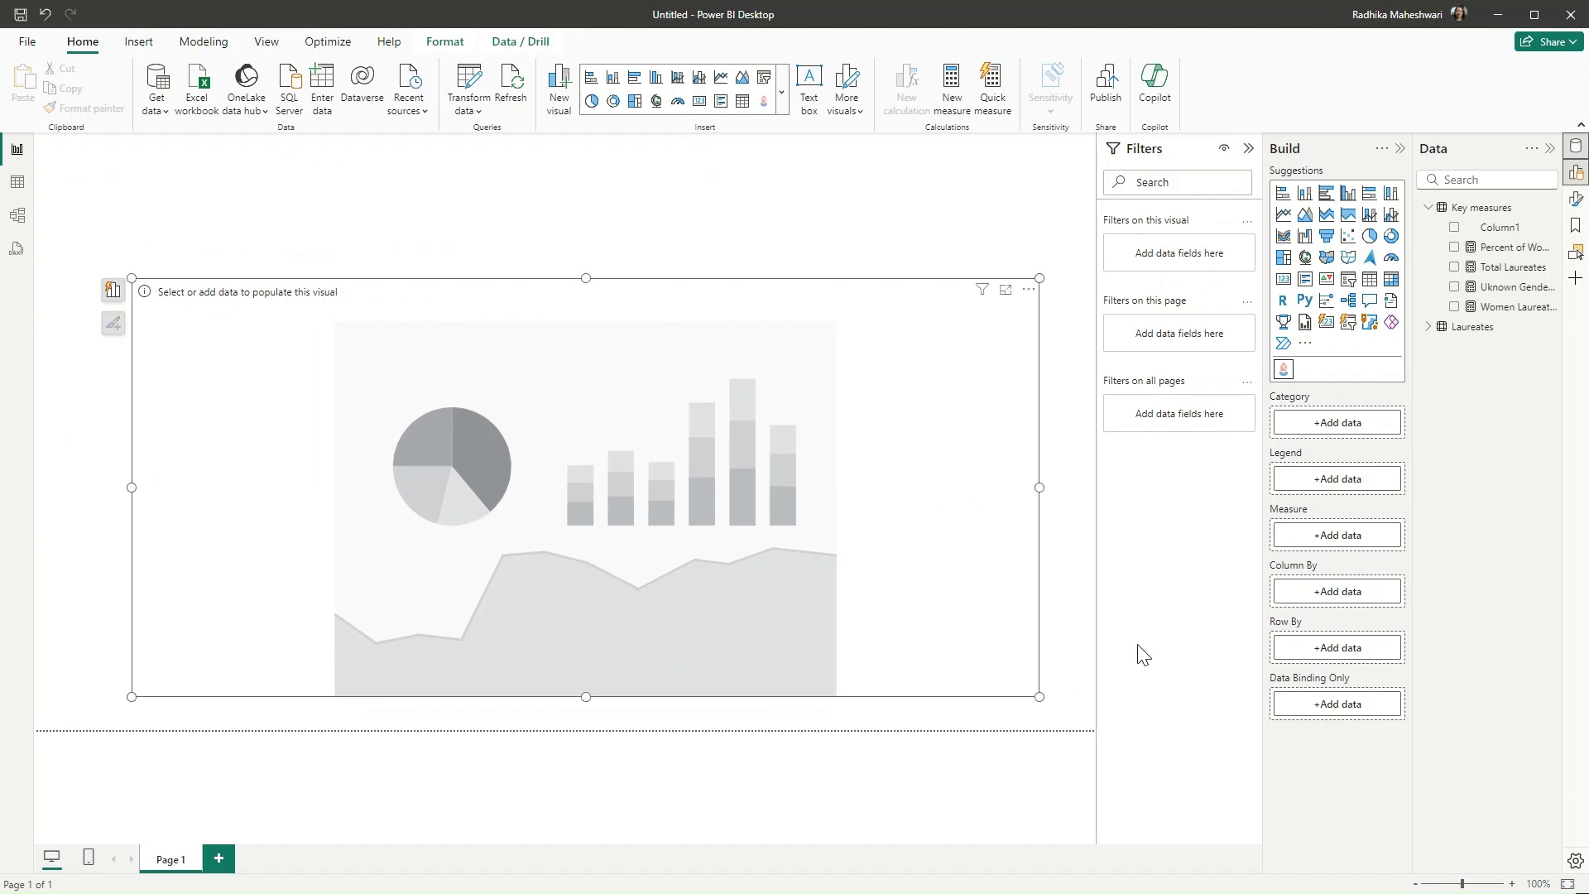
Assign the laureates.nobelPrizes.category.en field as the visual's Category.
{"action": "left_click", "coordinate": [1345, 424]}
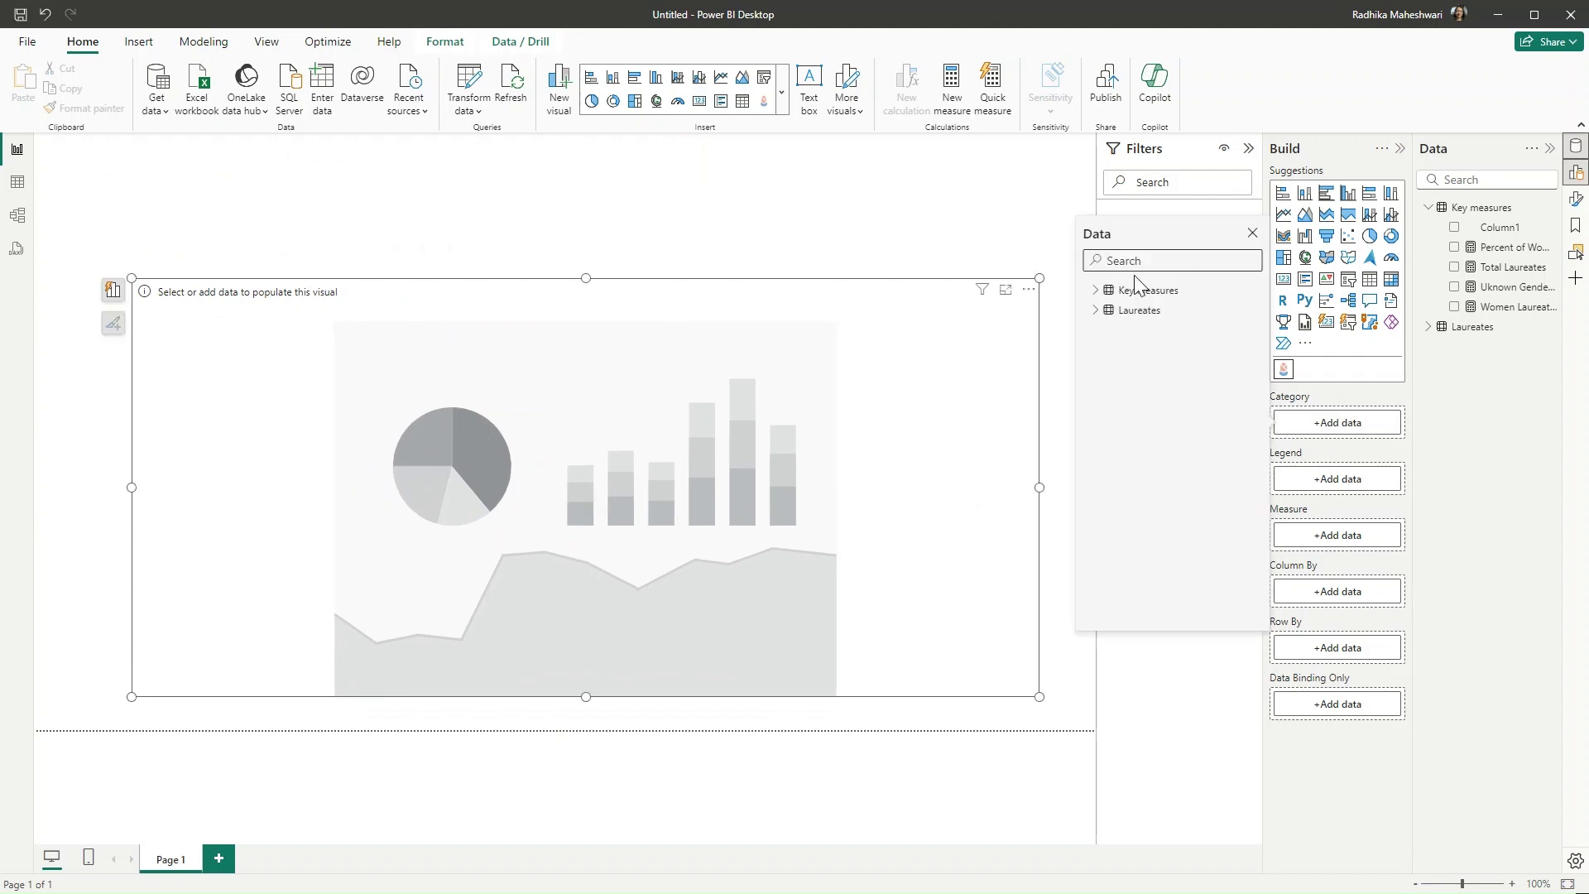
{"action": "type", "text": "categ"}
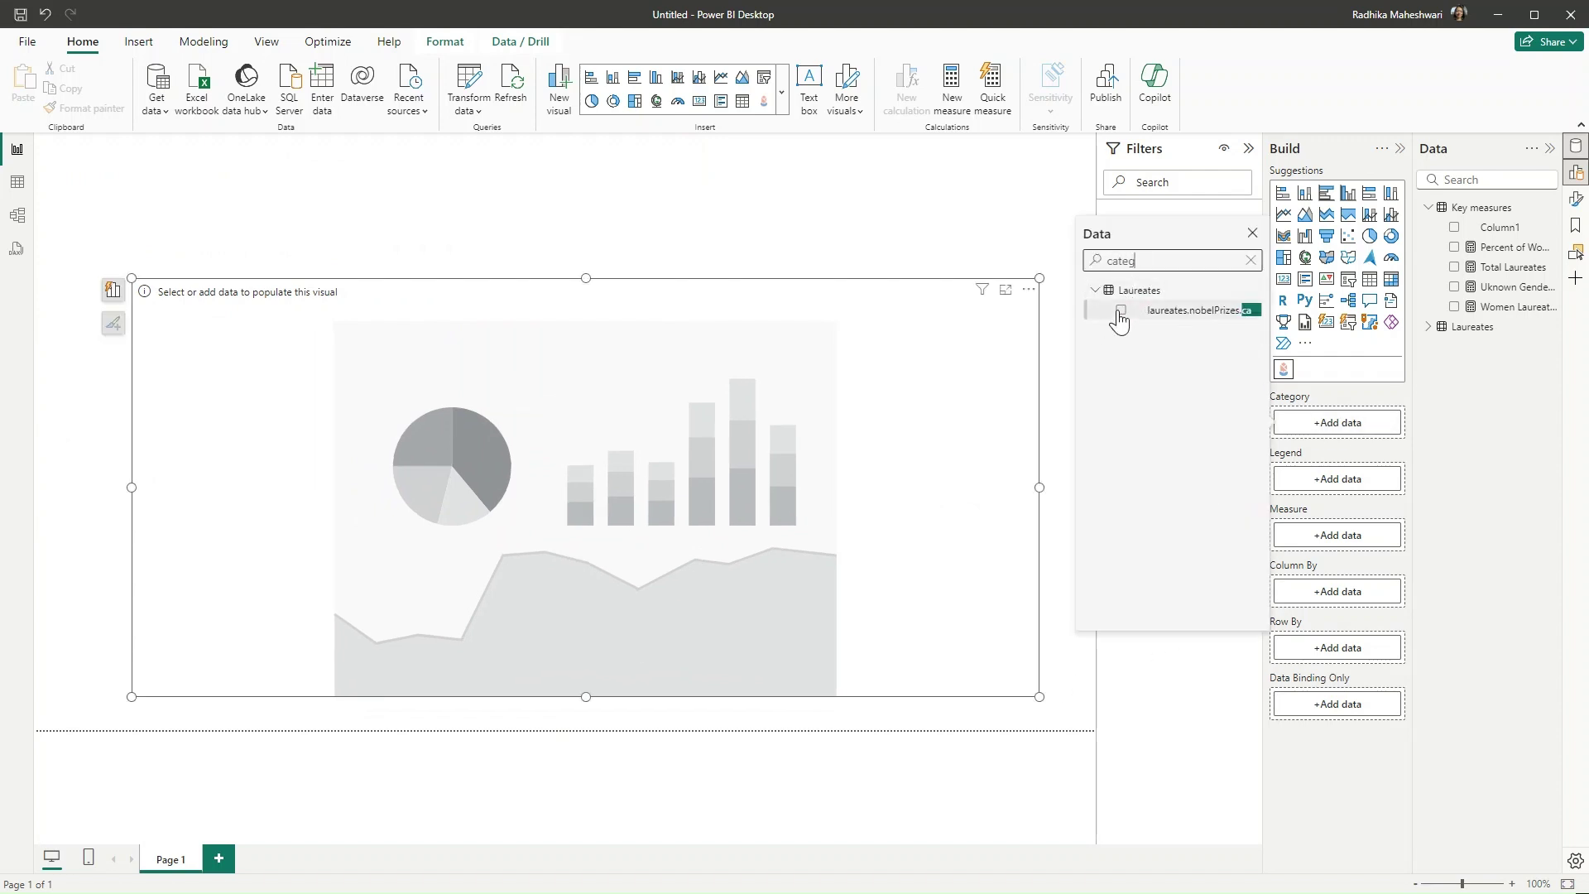
{"action": "left_click", "coordinate": [1119, 313]}
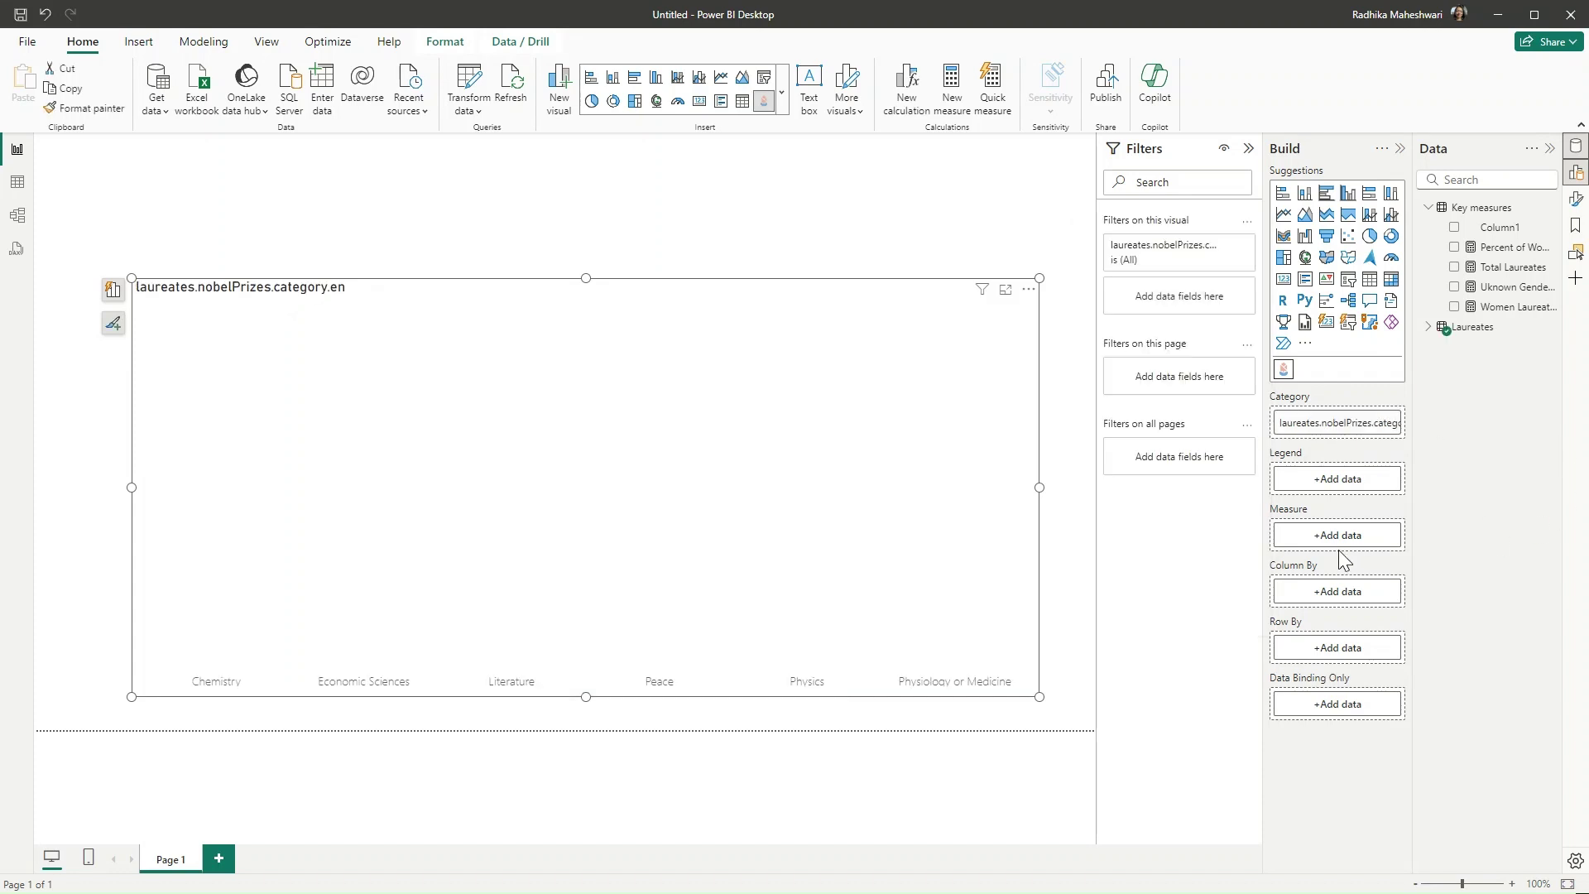
Add Total Laureates and Percent of Women Laureates from Key measures as the visual's Measure fields.
{"action": "left_click", "coordinate": [1339, 536]}
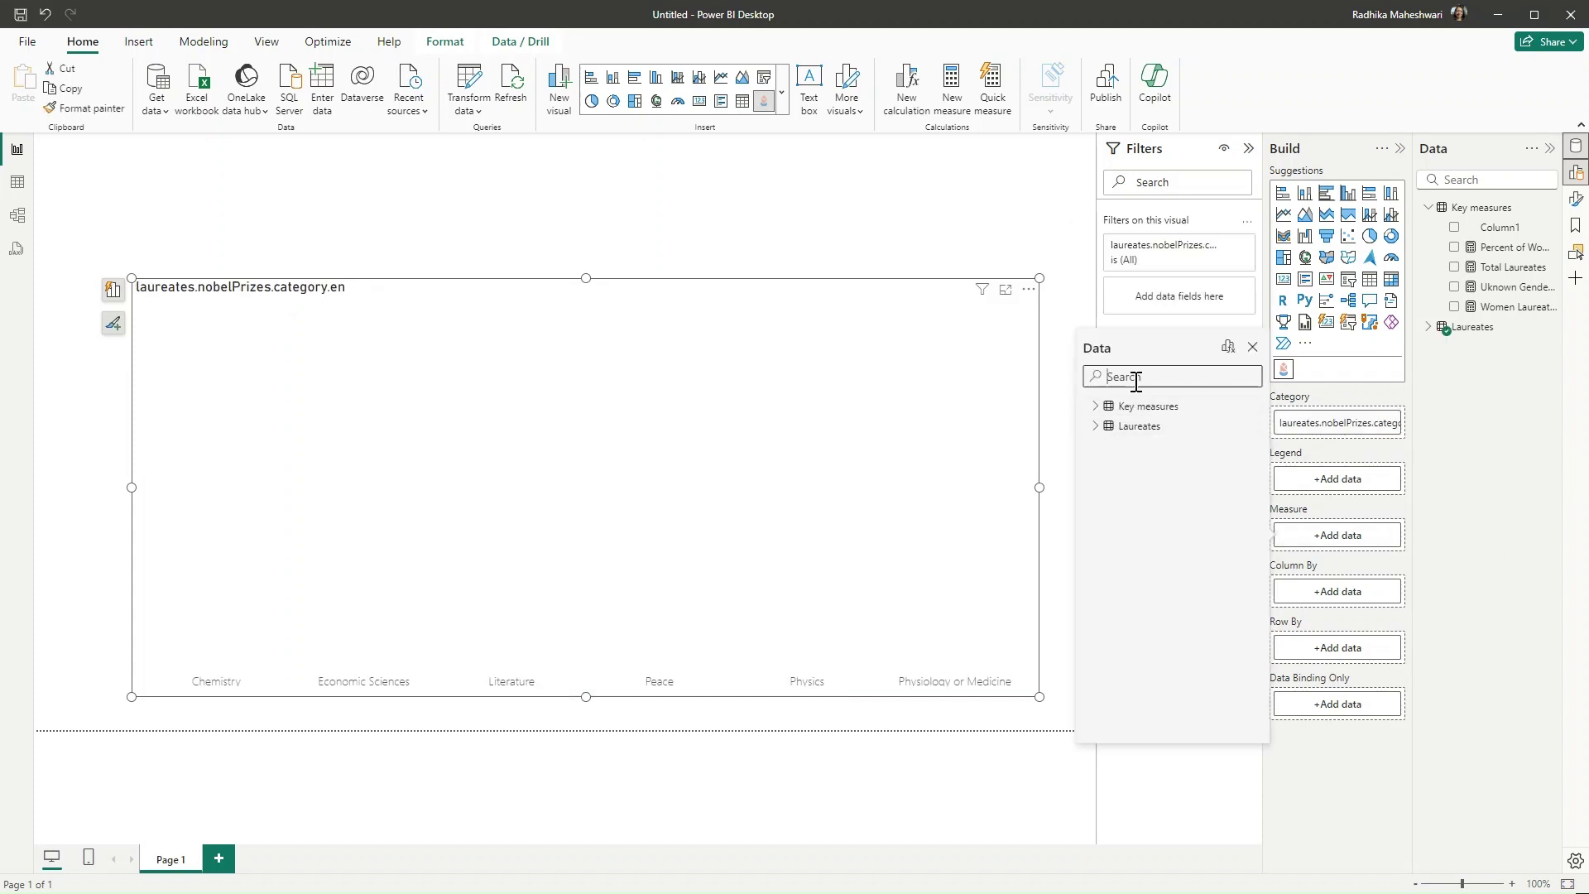
{"action": "left_click", "coordinate": [1097, 407]}
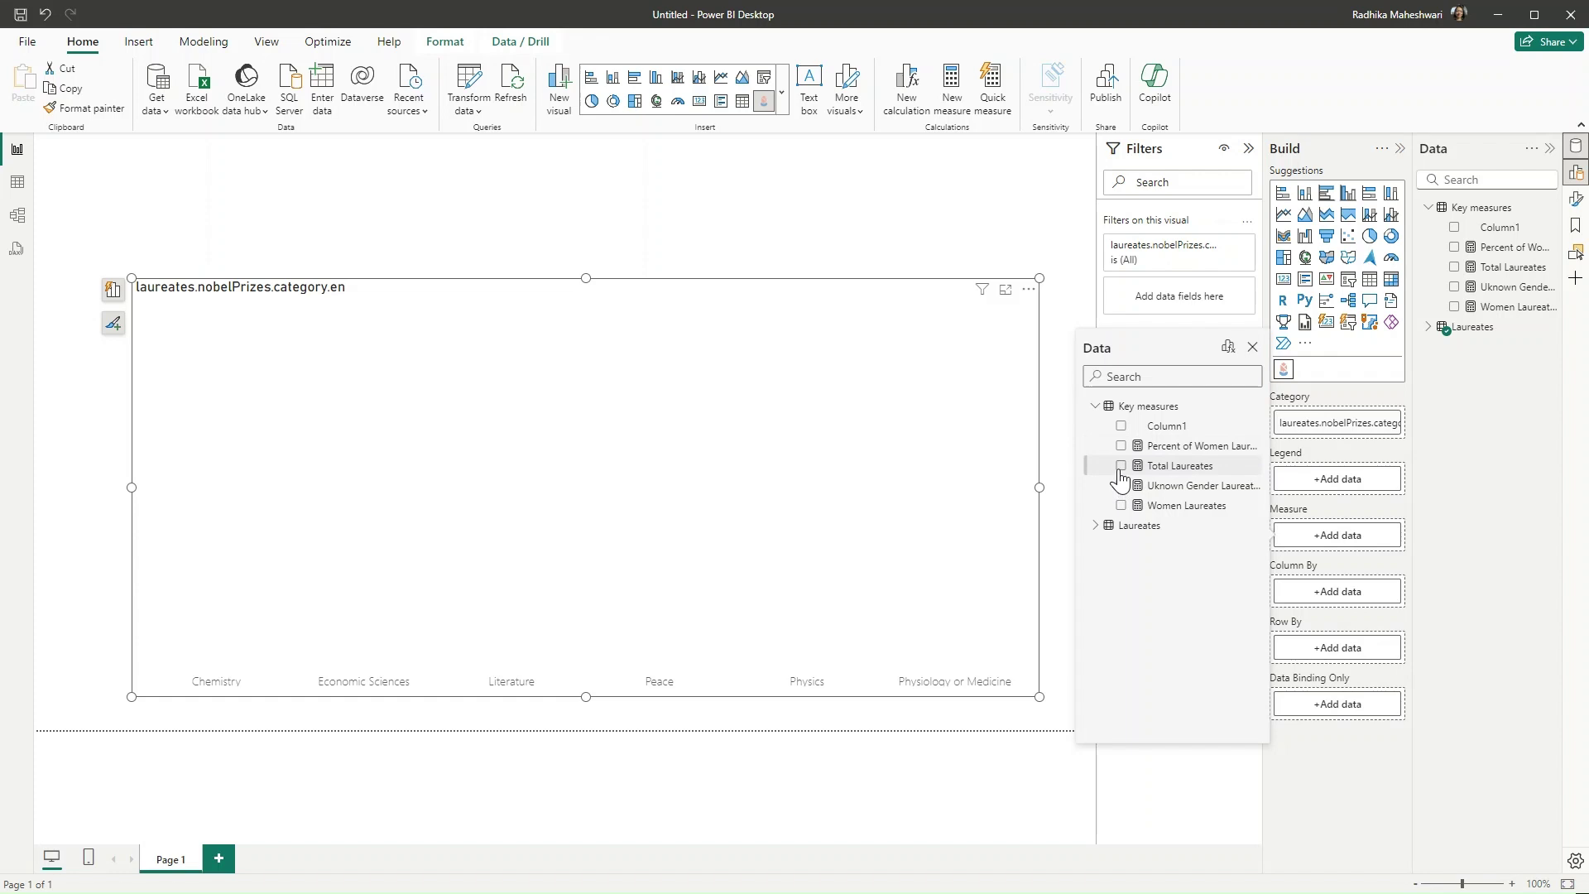
{"action": "left_click", "coordinate": [1121, 466]}
{"action": "left_click", "coordinate": [1121, 445]}
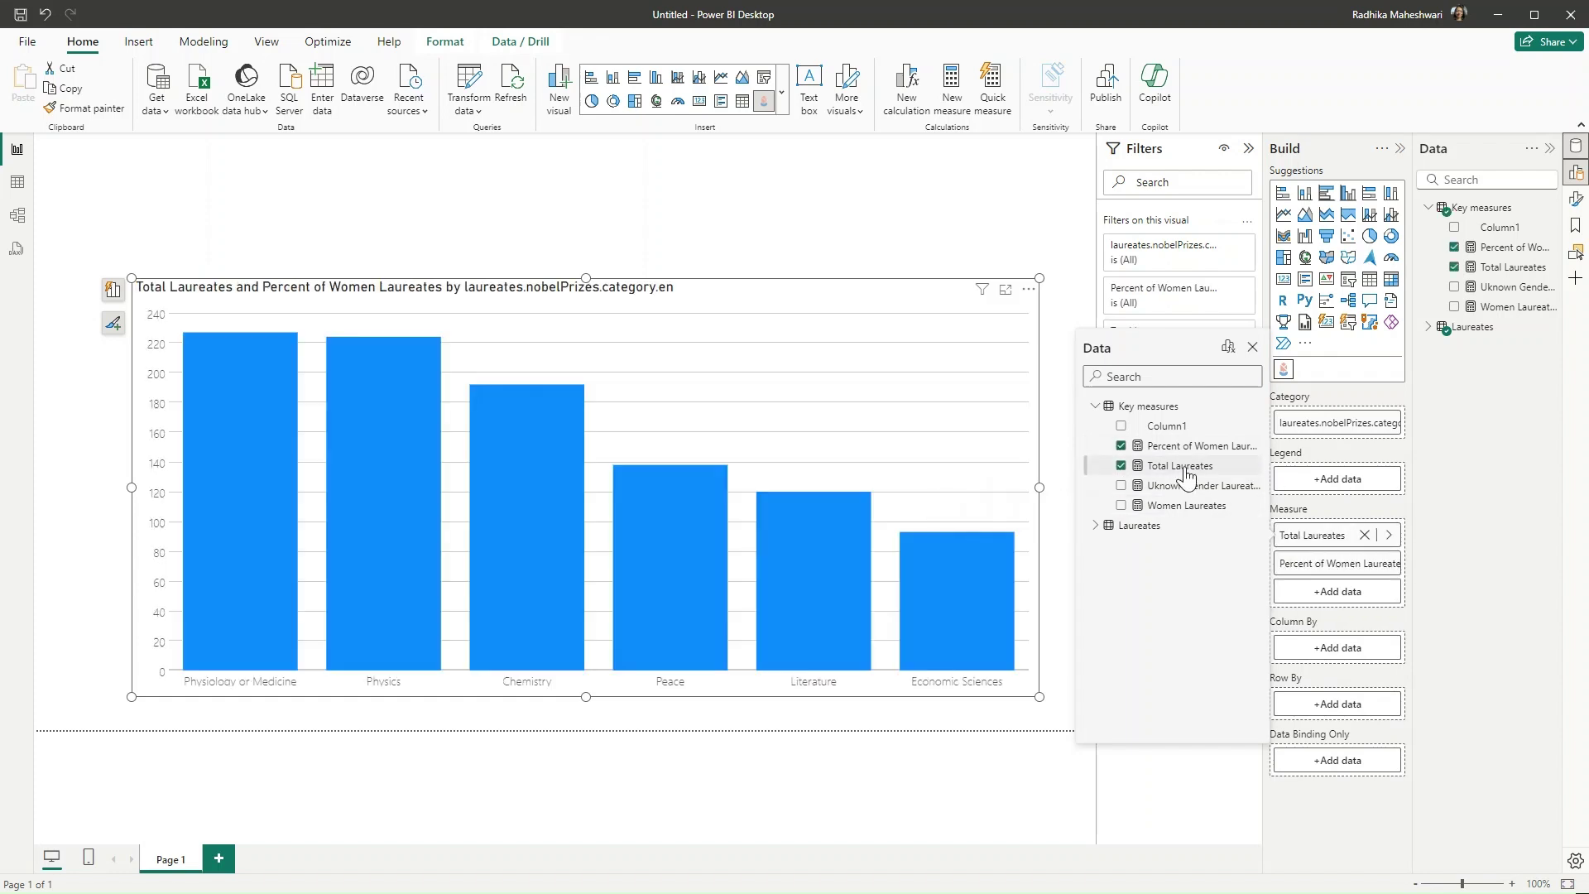
{"action": "left_click", "coordinate": [1465, 440]}
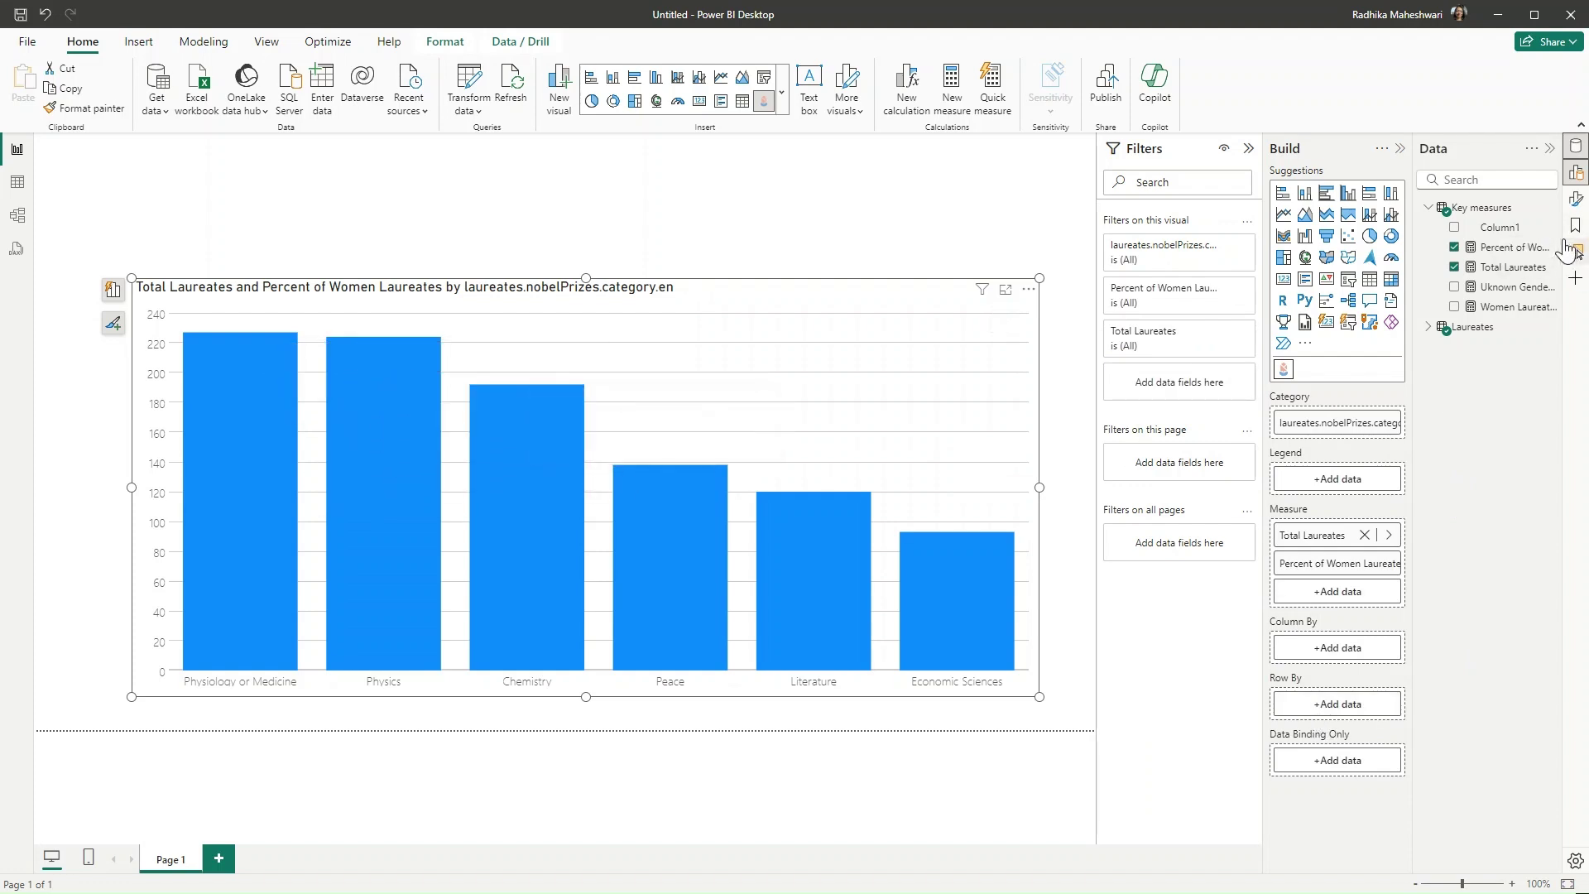
Change the Infographic Designer chart type to Bar in the visual's chart formatting.
{"action": "left_click", "coordinate": [1577, 202]}
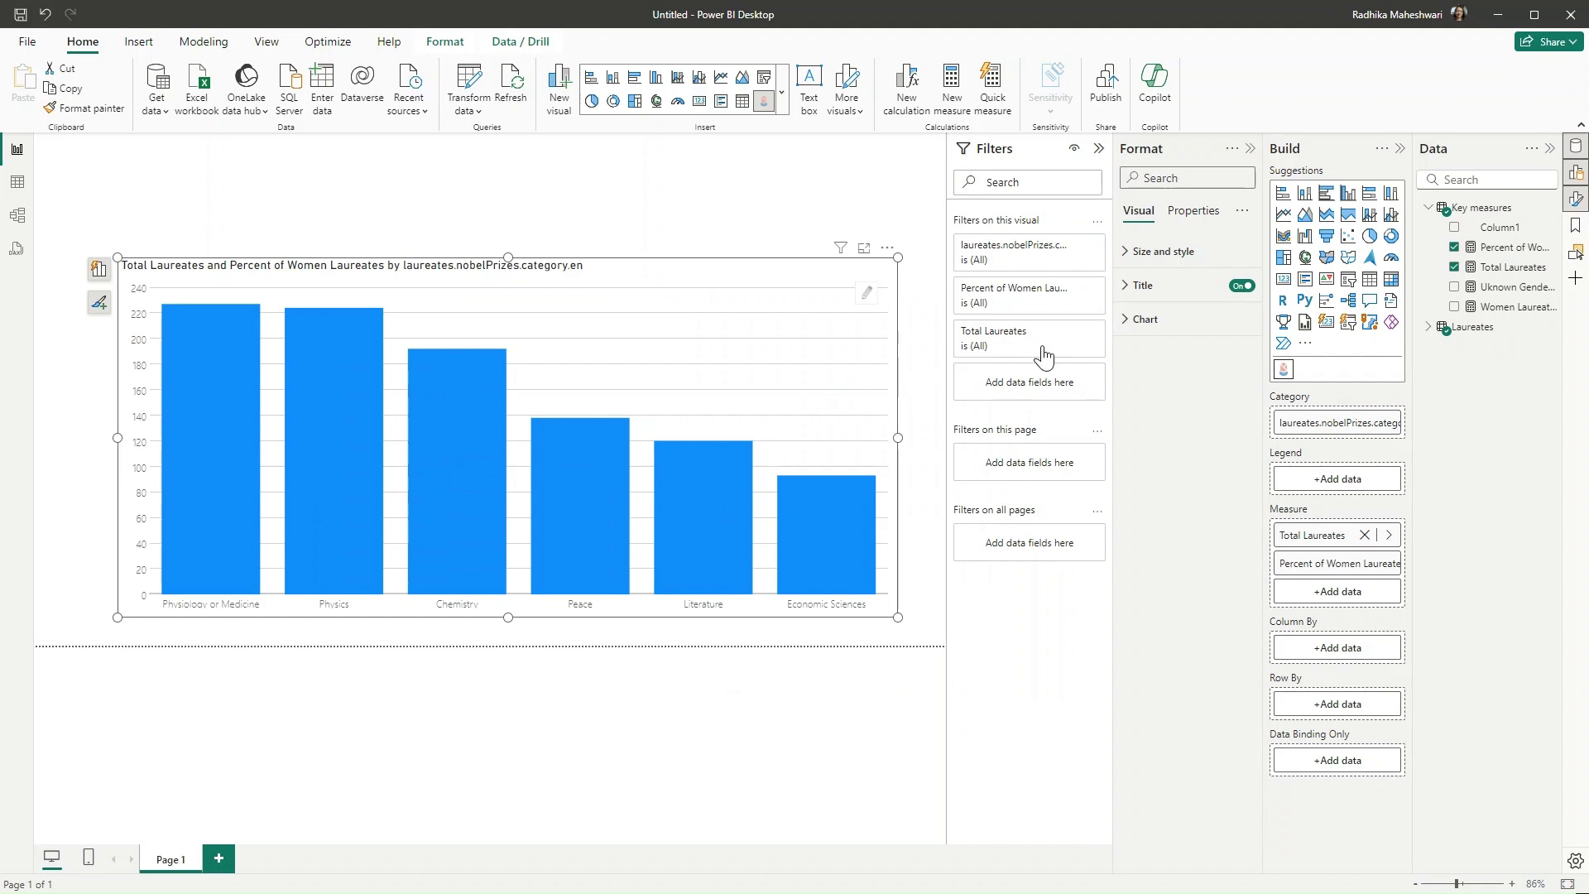
{"action": "left_click", "coordinate": [1155, 319]}
{"action": "left_click", "coordinate": [1185, 375]}
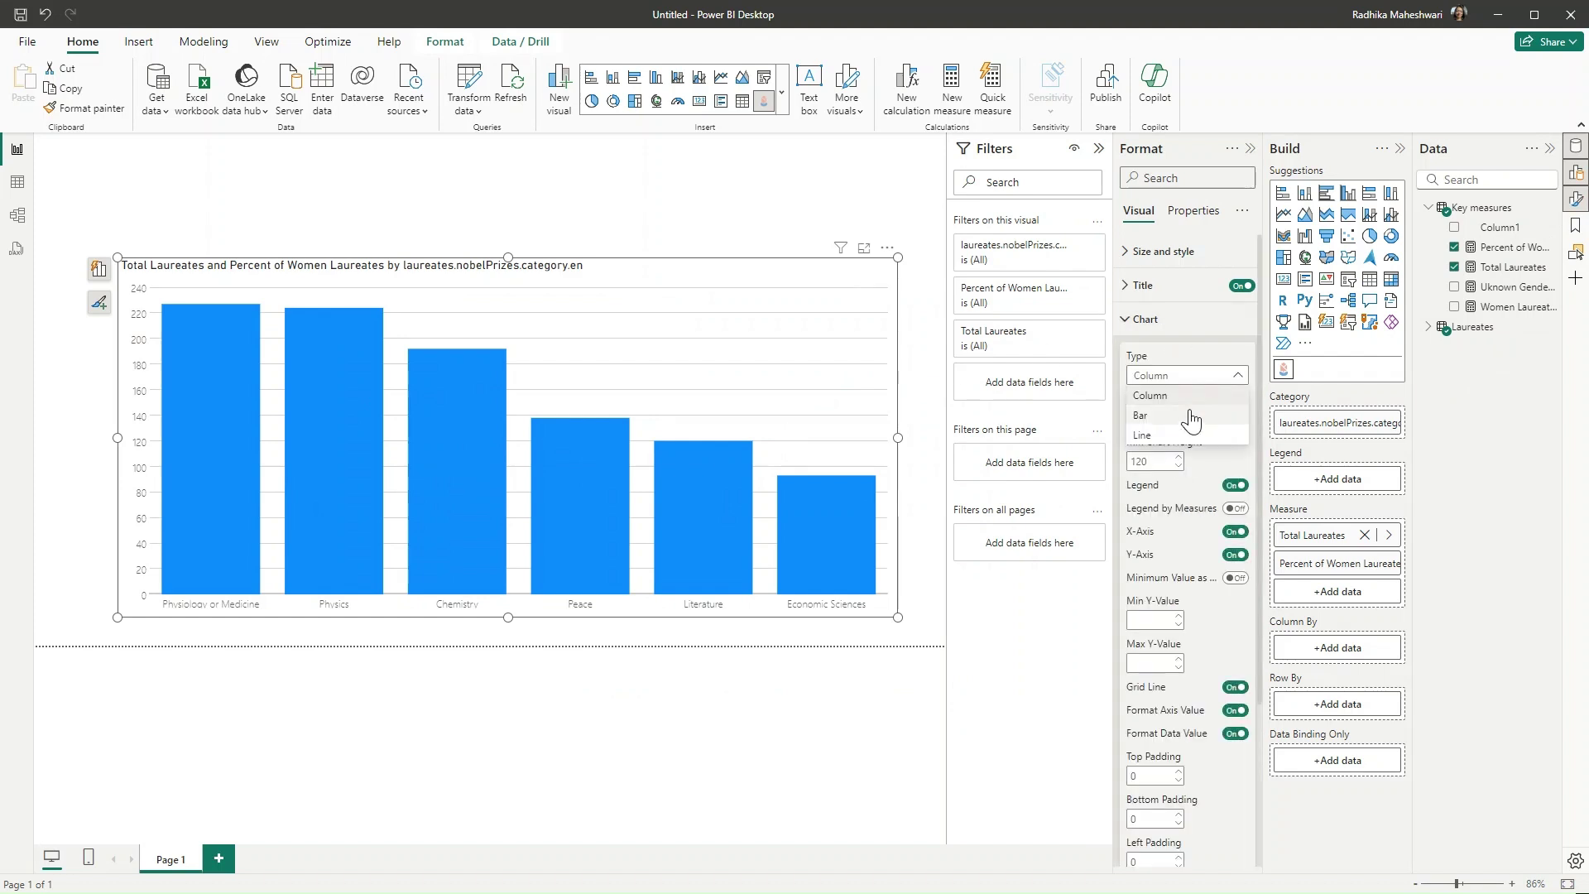
{"action": "left_click", "coordinate": [1176, 428]}
Turn off the bar chart's grid lines and the visual's title.
{"action": "scroll", "coordinate": [1201, 497], "scroll_direction": "down", "scroll_amount": 1}
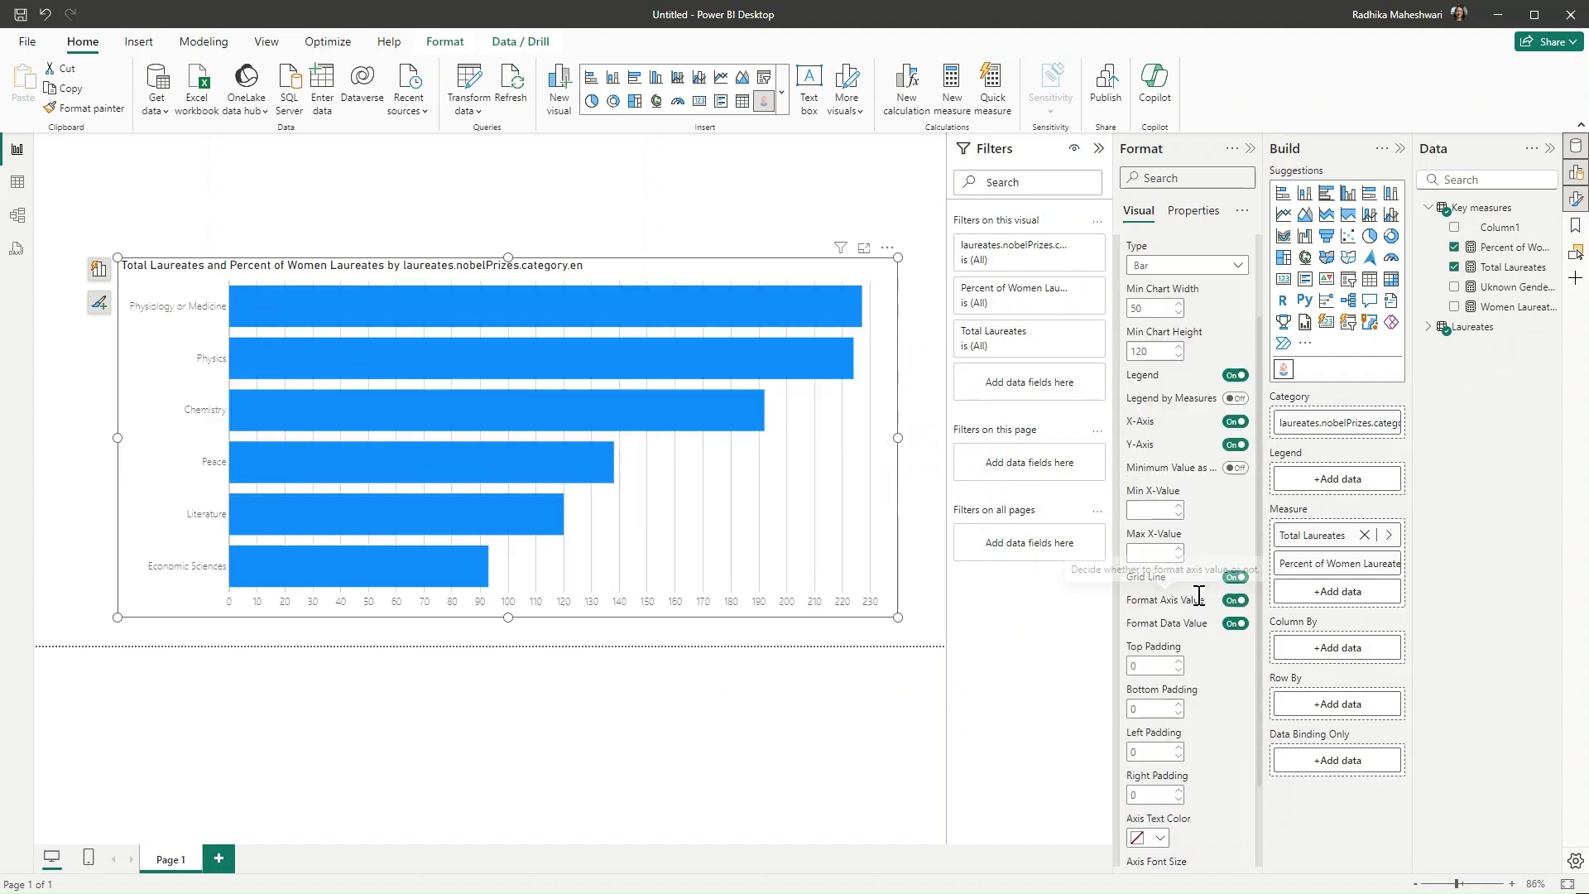
{"action": "left_click", "coordinate": [1239, 578]}
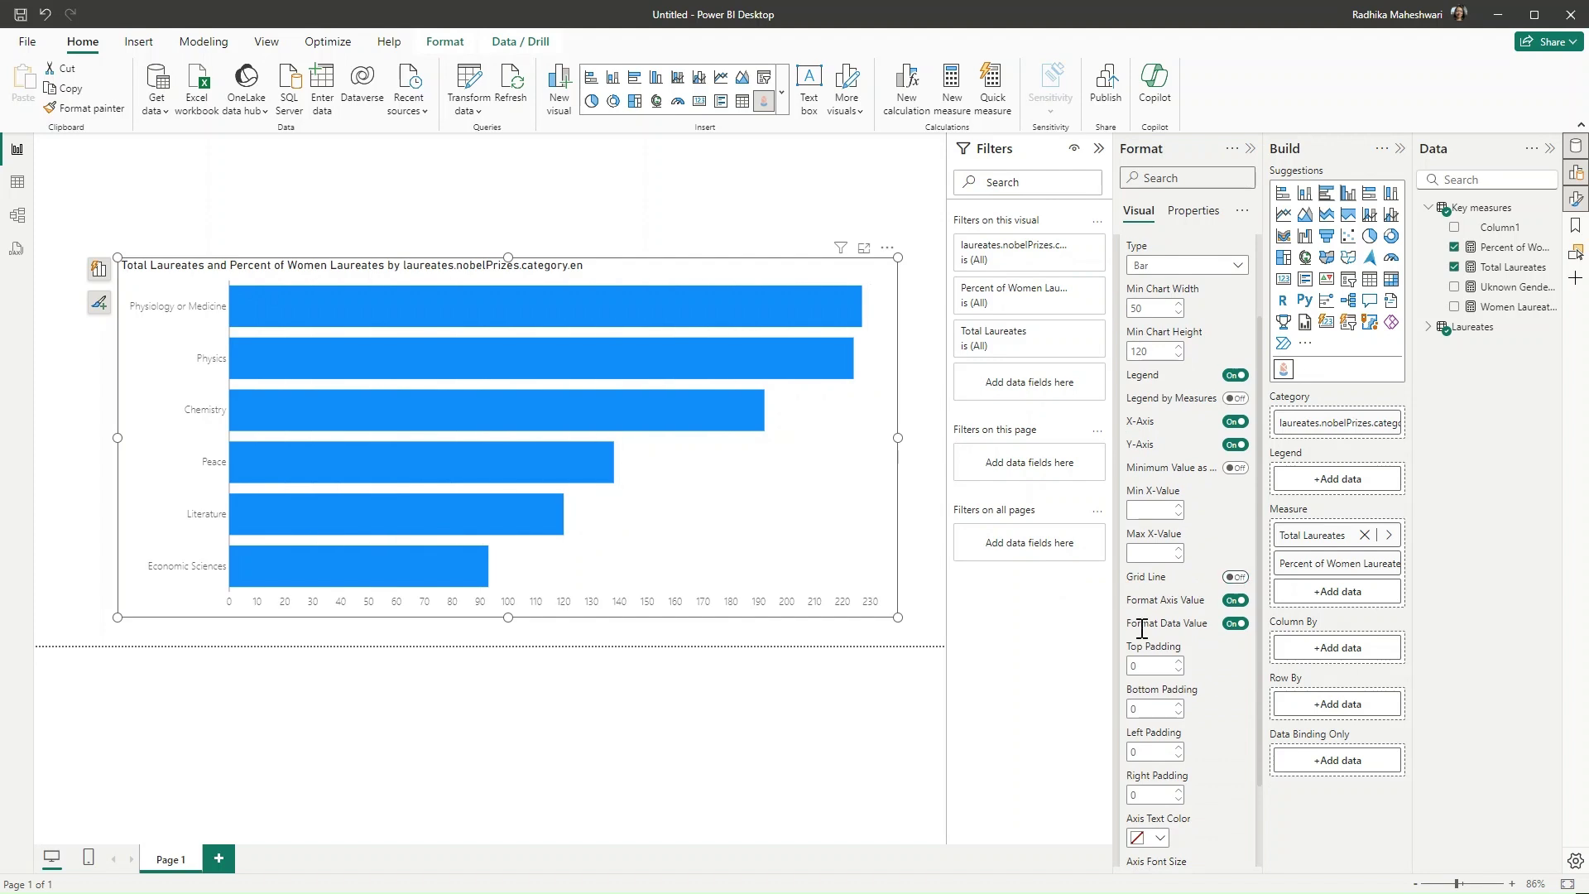
{"action": "scroll", "coordinate": [1196, 666], "scroll_direction": "up", "scroll_amount": 1}
{"action": "left_click", "coordinate": [1241, 285]}
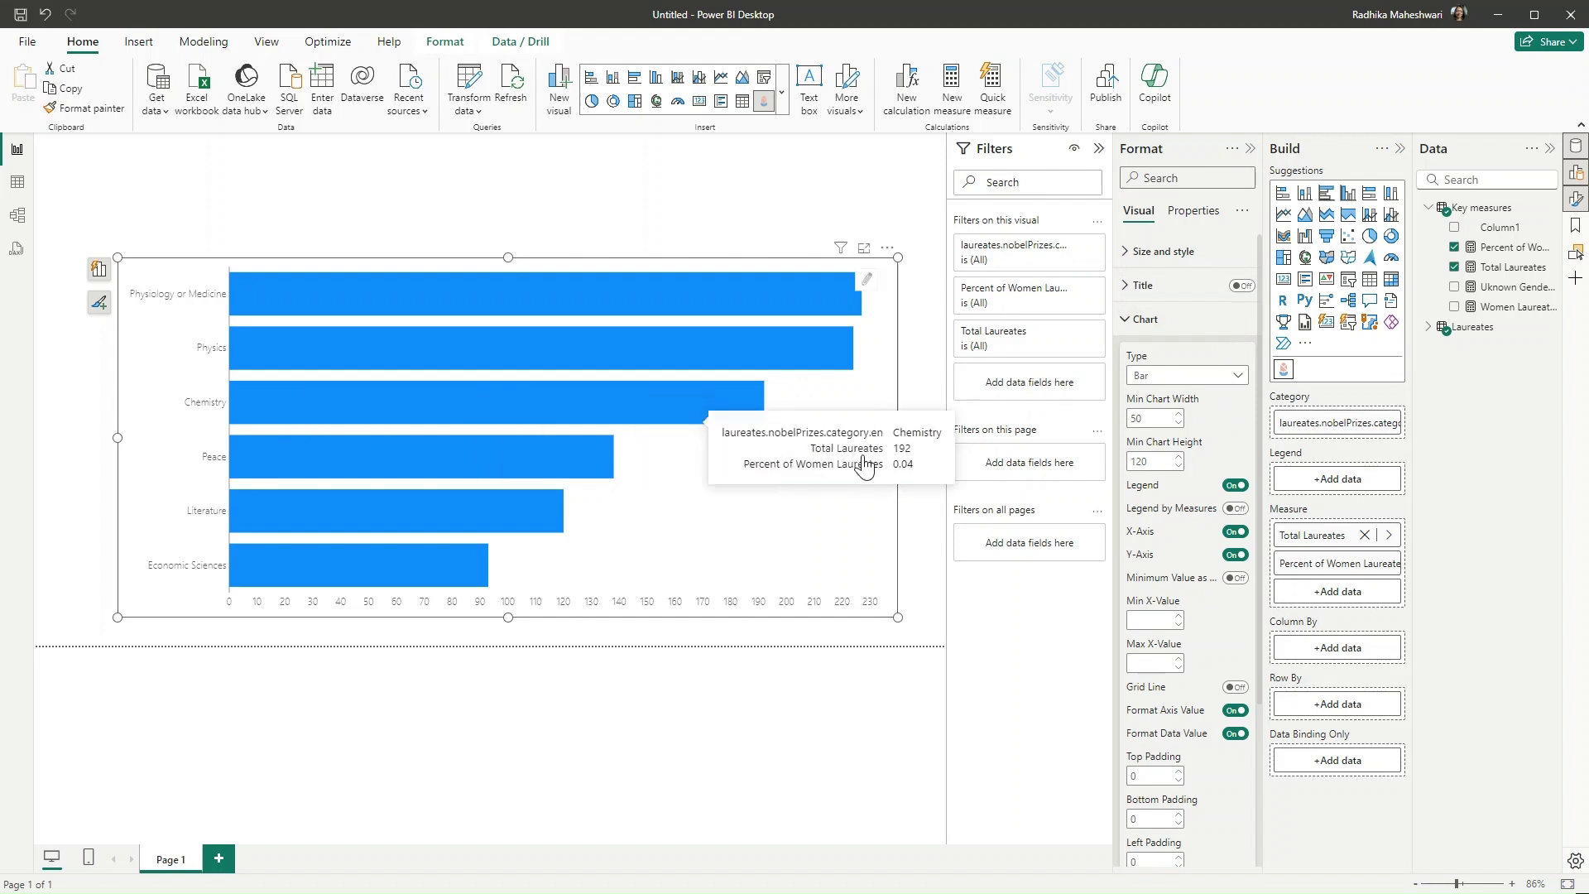
Open the visual's Mark Designer and change the bar shape to the solid award ribbon from the Biz & Tech shapes.
{"action": "left_click", "coordinate": [865, 282]}
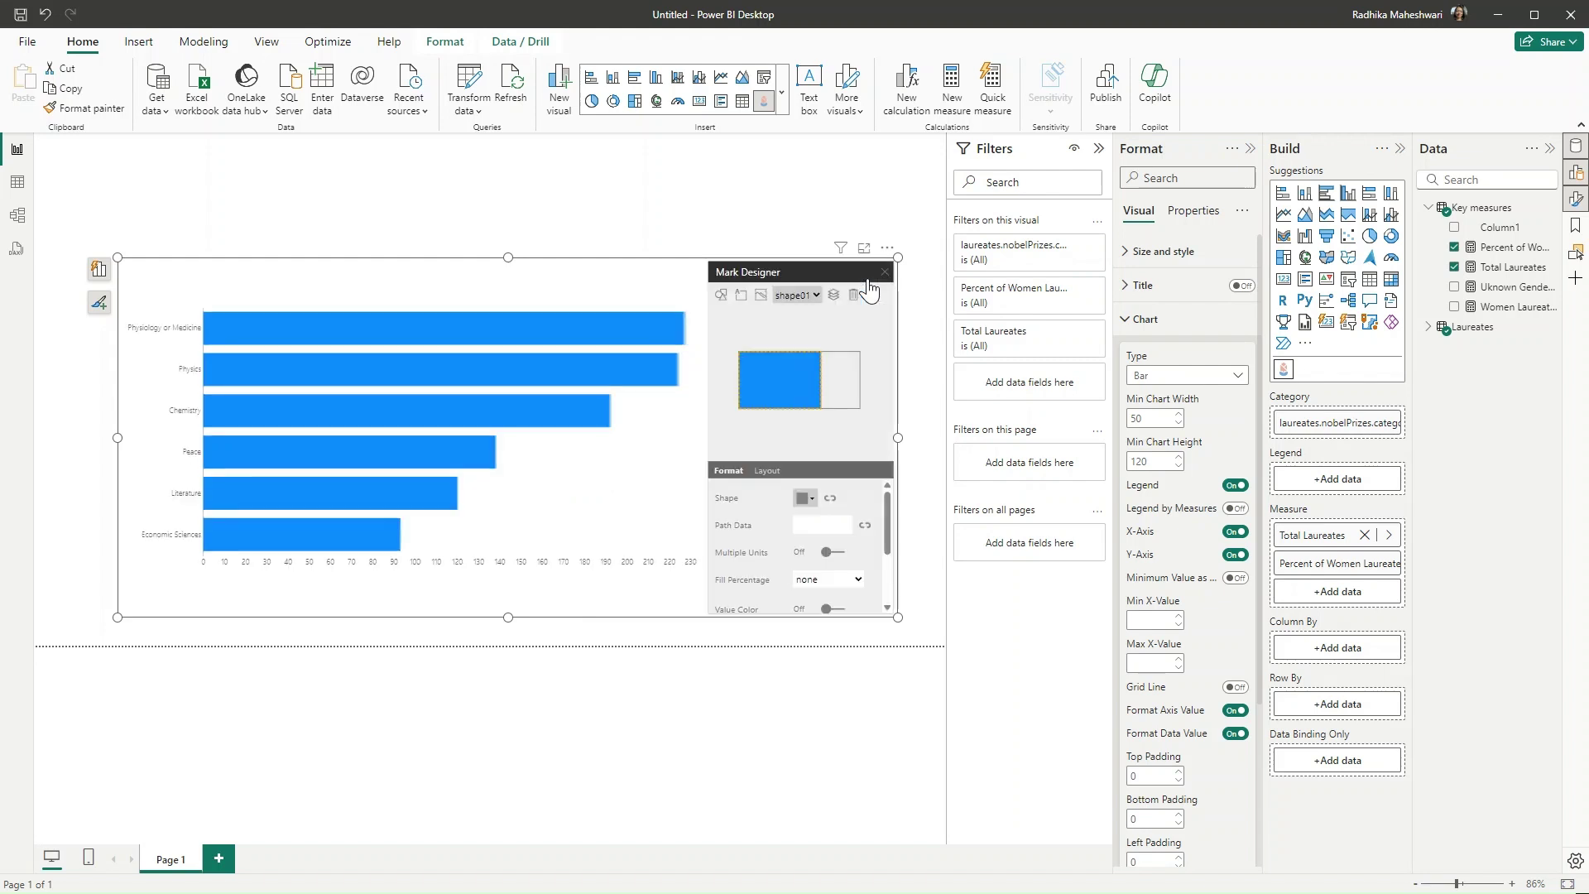
{"action": "left_click", "coordinate": [815, 505]}
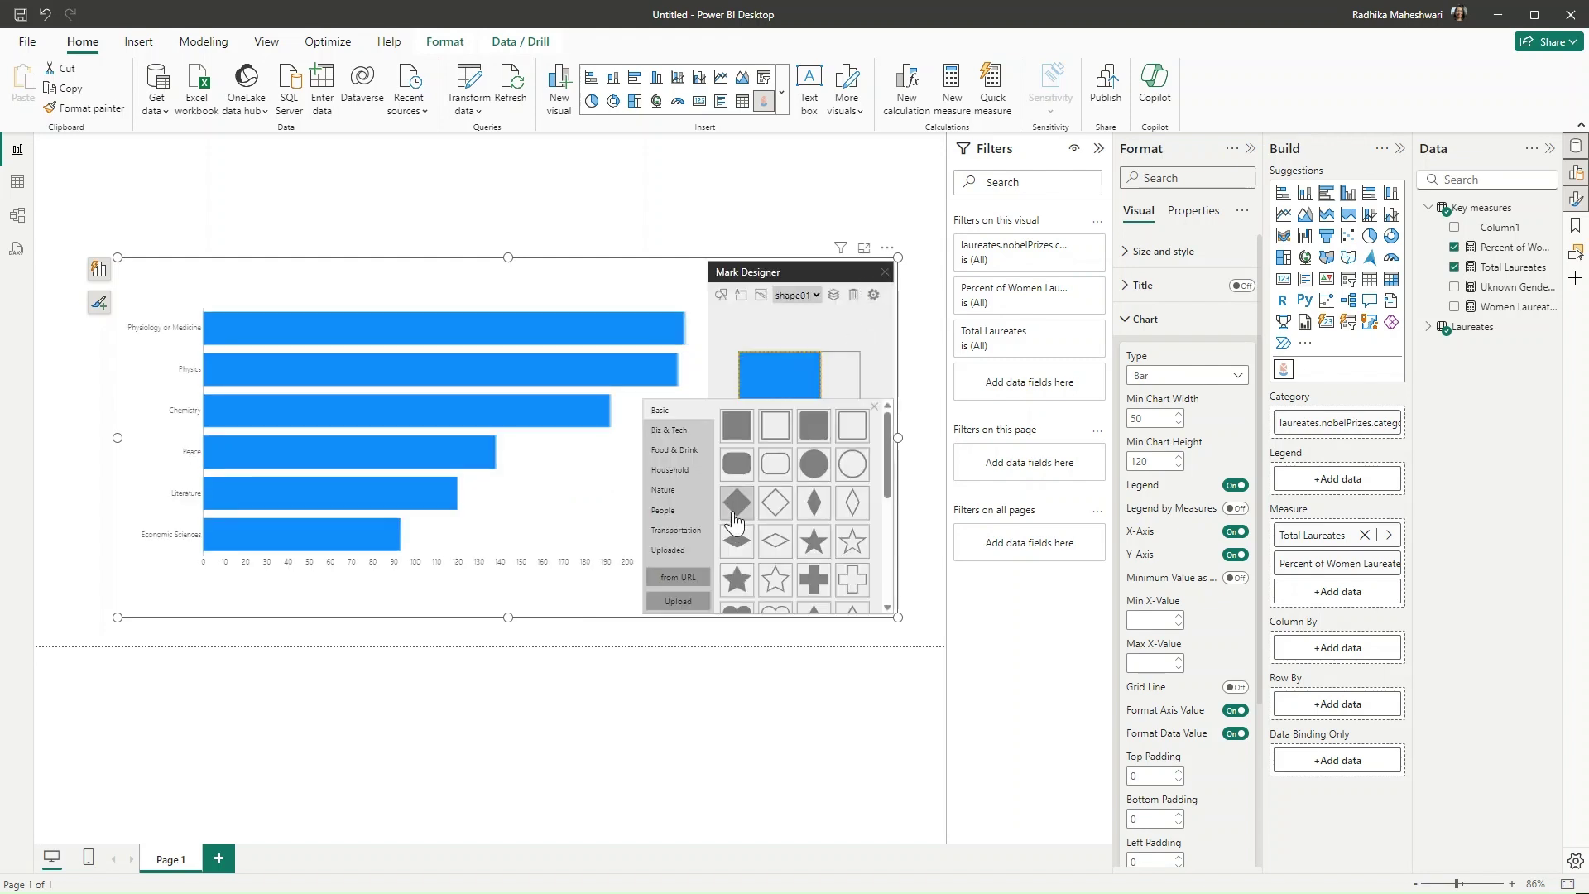
{"action": "left_click", "coordinate": [680, 432]}
{"action": "scroll", "coordinate": [827, 530], "scroll_direction": "down", "scroll_amount": 5}
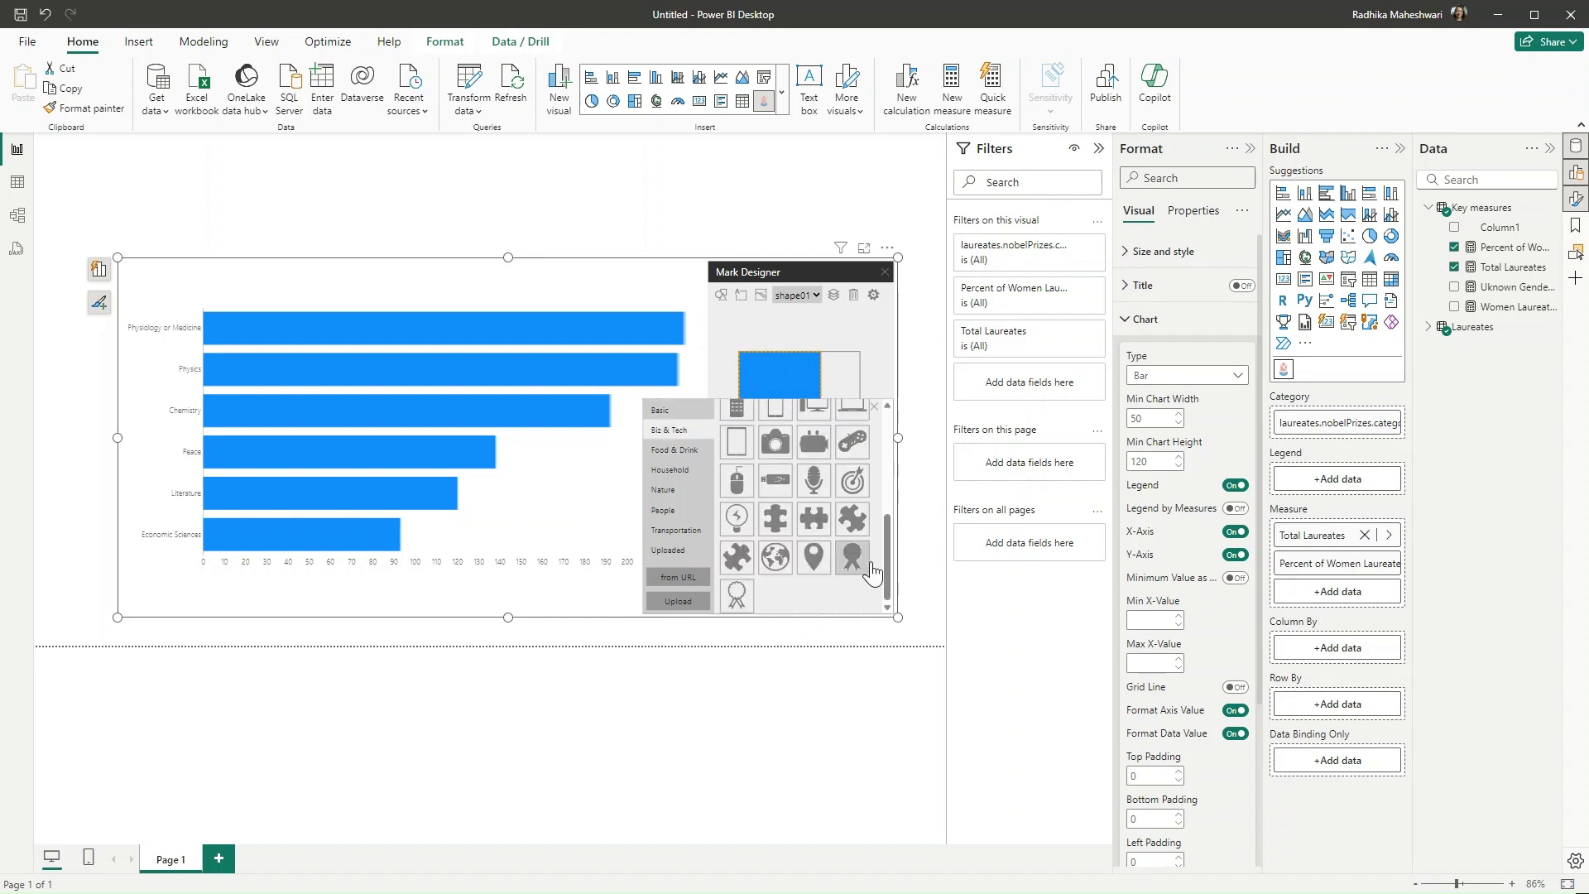
{"action": "left_click", "coordinate": [864, 564]}
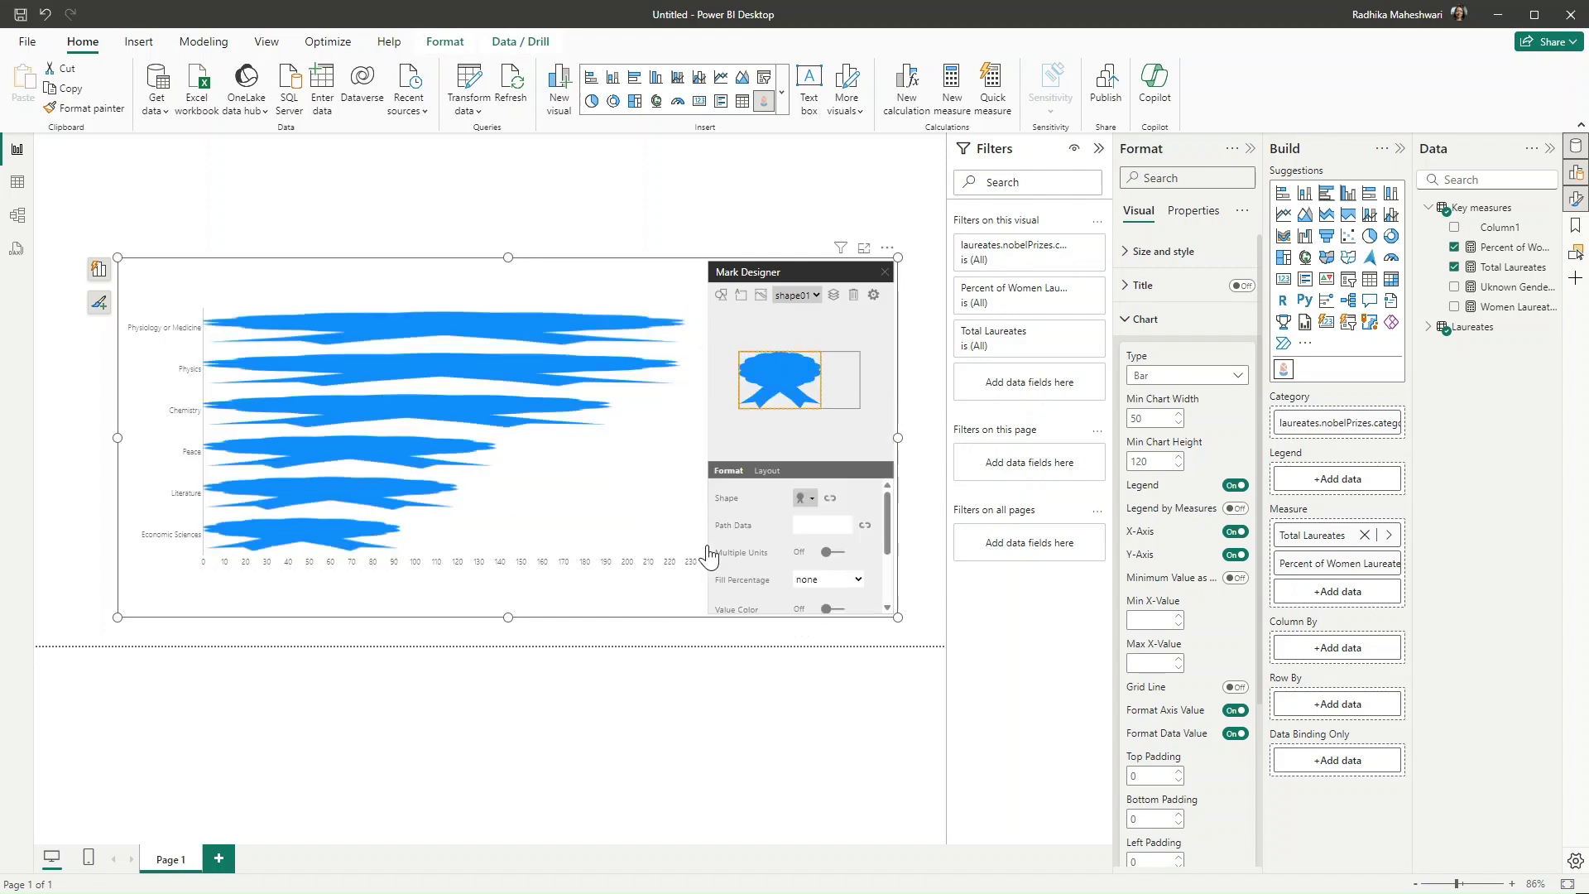
Enable multiple units for the ribbon shape, count units by amount, and set the amount per unit to 10.
{"action": "left_click", "coordinate": [827, 553]}
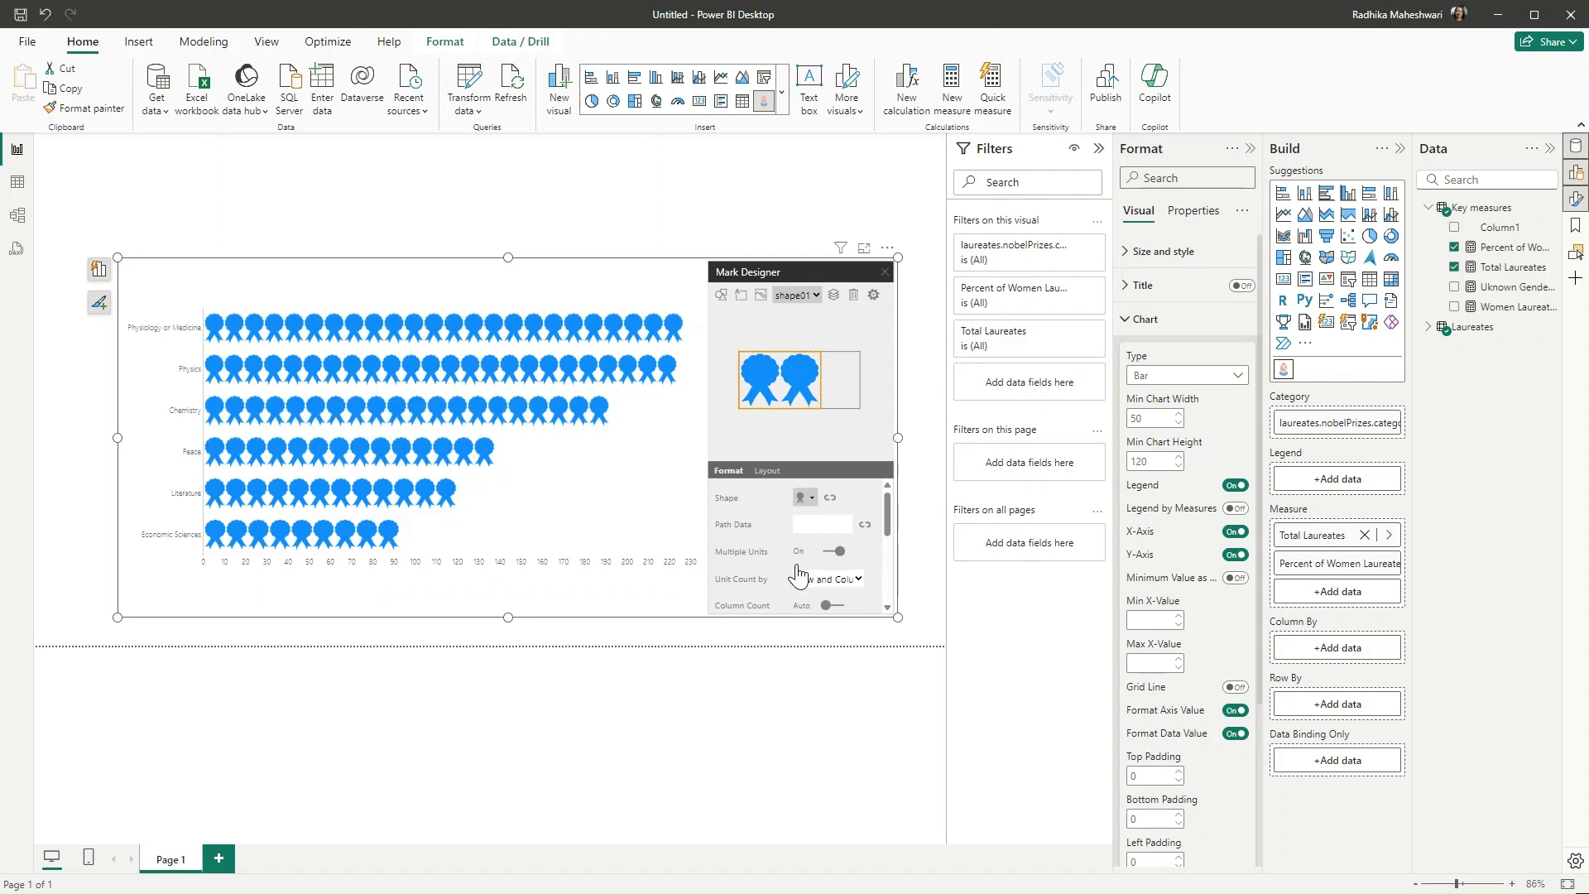
{"action": "scroll", "coordinate": [836, 572], "scroll_direction": "down", "scroll_amount": 1}
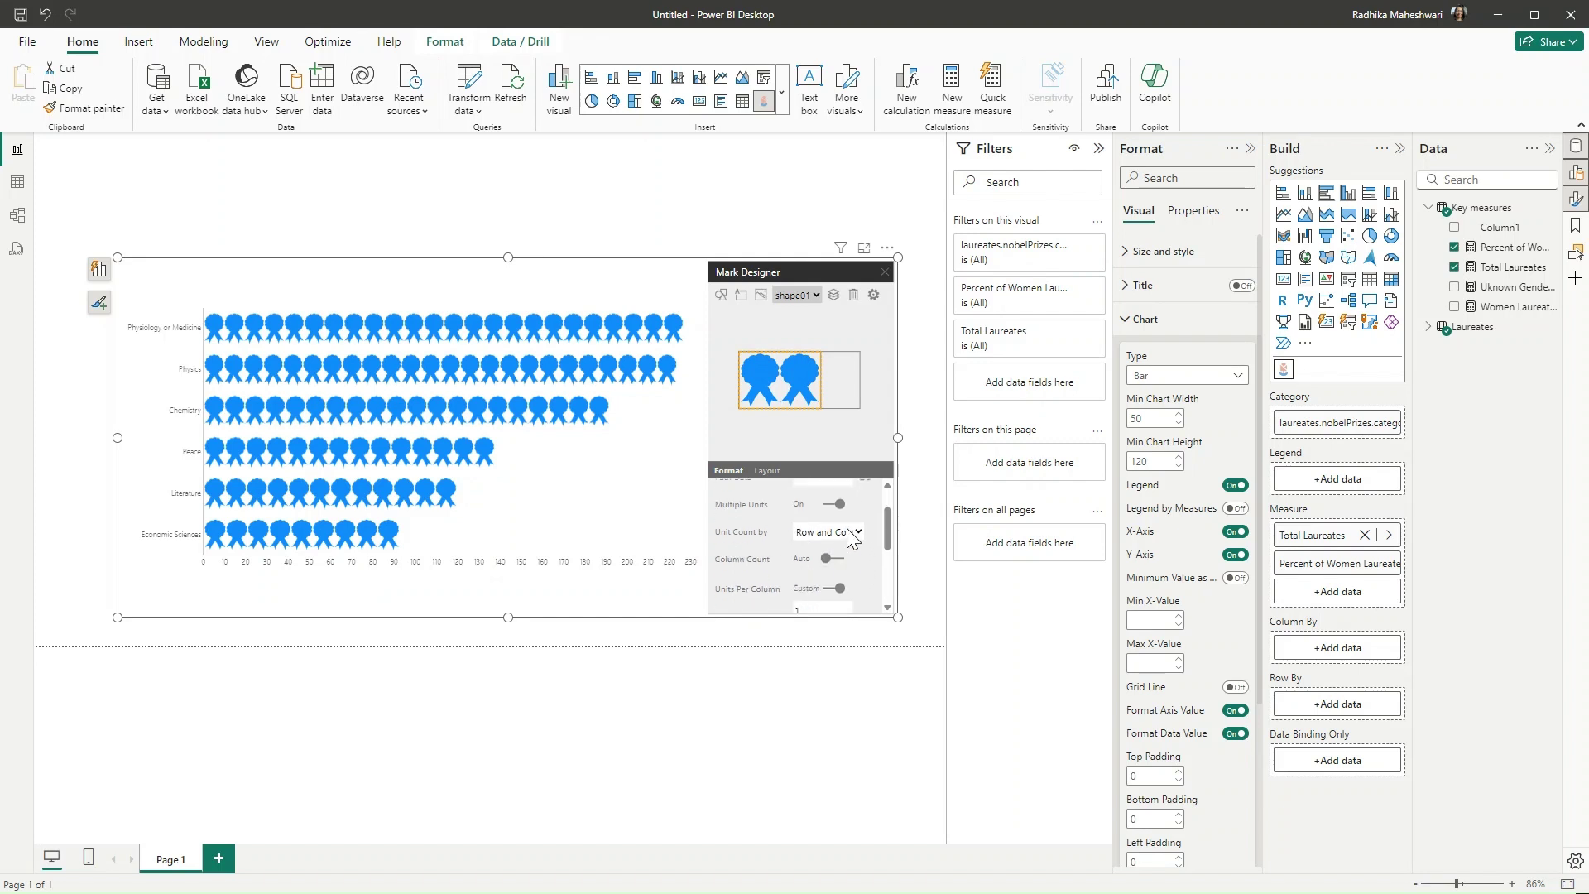
{"action": "left_click", "coordinate": [847, 528]}
{"action": "left_click", "coordinate": [834, 564]}
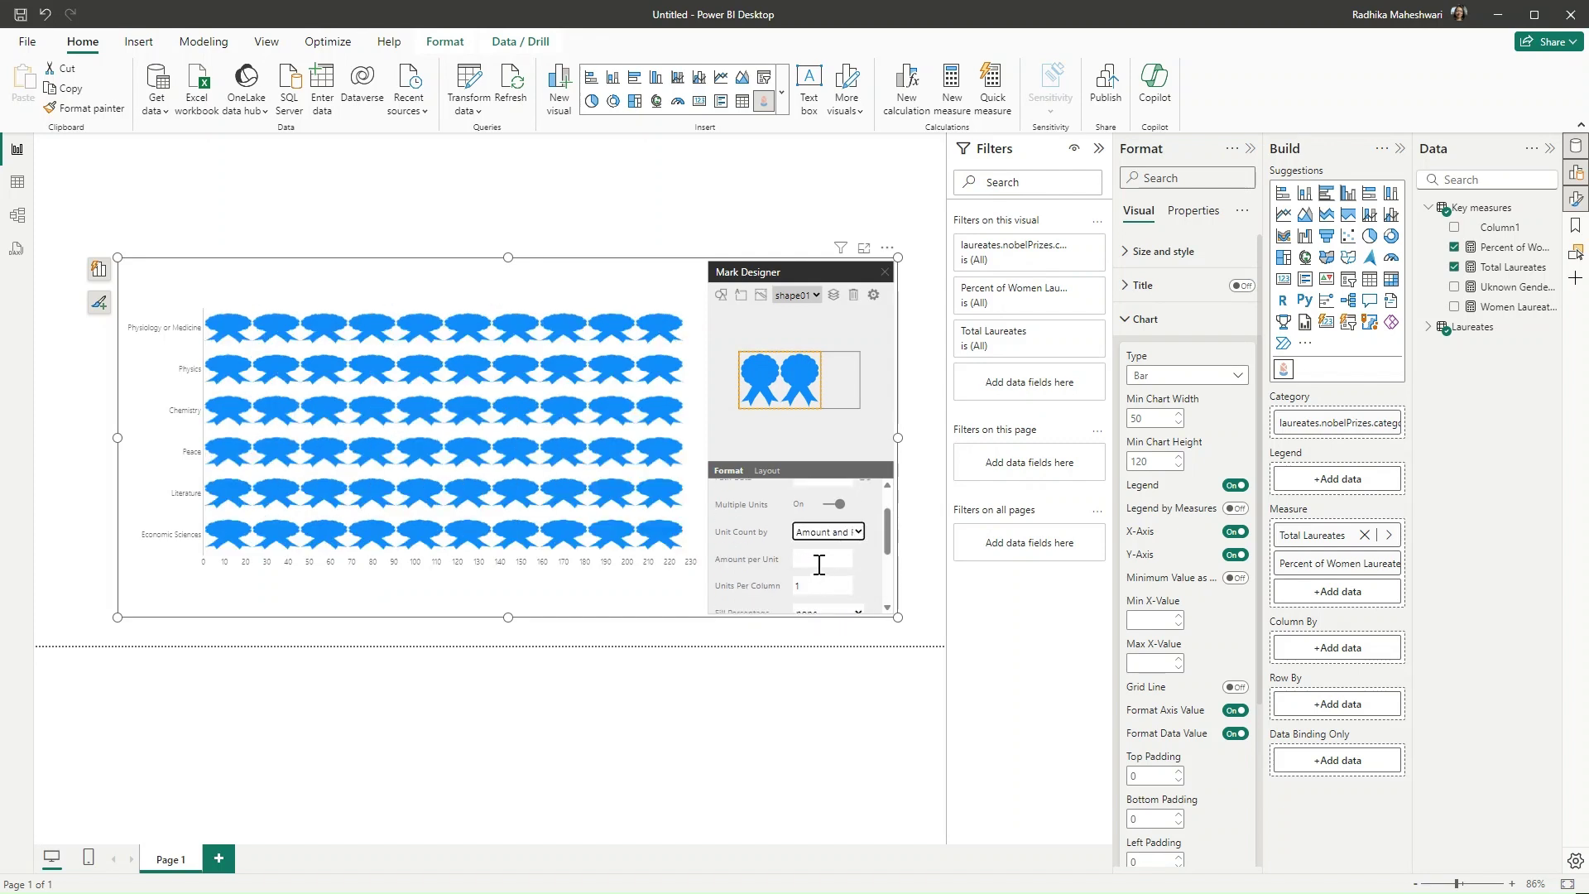
{"action": "left_click", "coordinate": [824, 564]}
Set the ribbons' fill percentage to Percent of Women Laureates with a maximum value of 1.
{"action": "scroll", "coordinate": [844, 579], "scroll_direction": "down", "scroll_amount": 2}
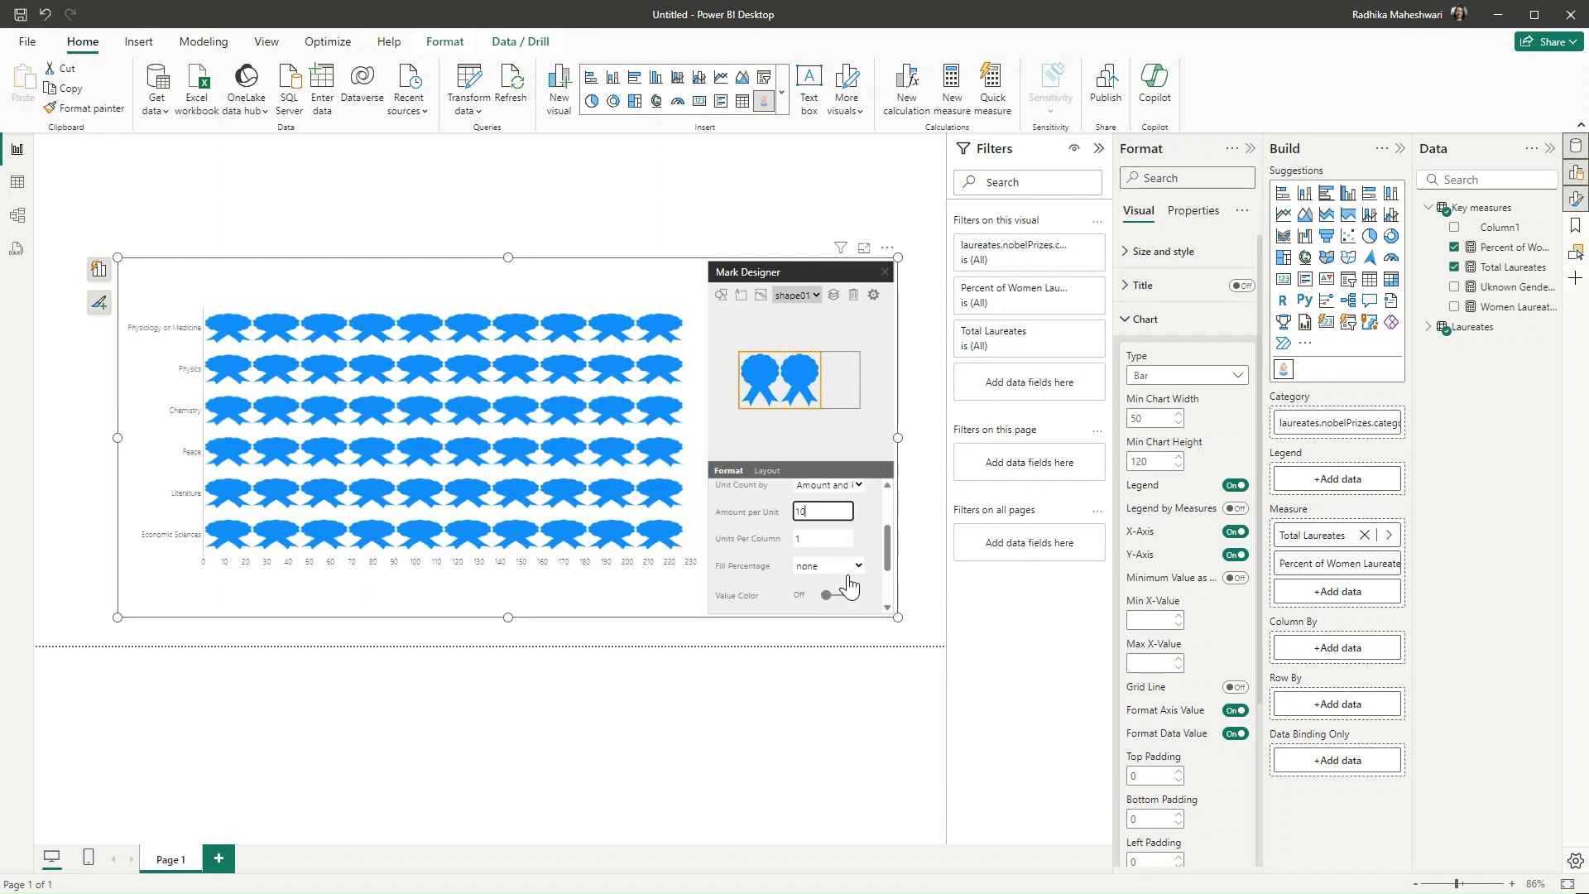
{"action": "left_click", "coordinate": [844, 567]}
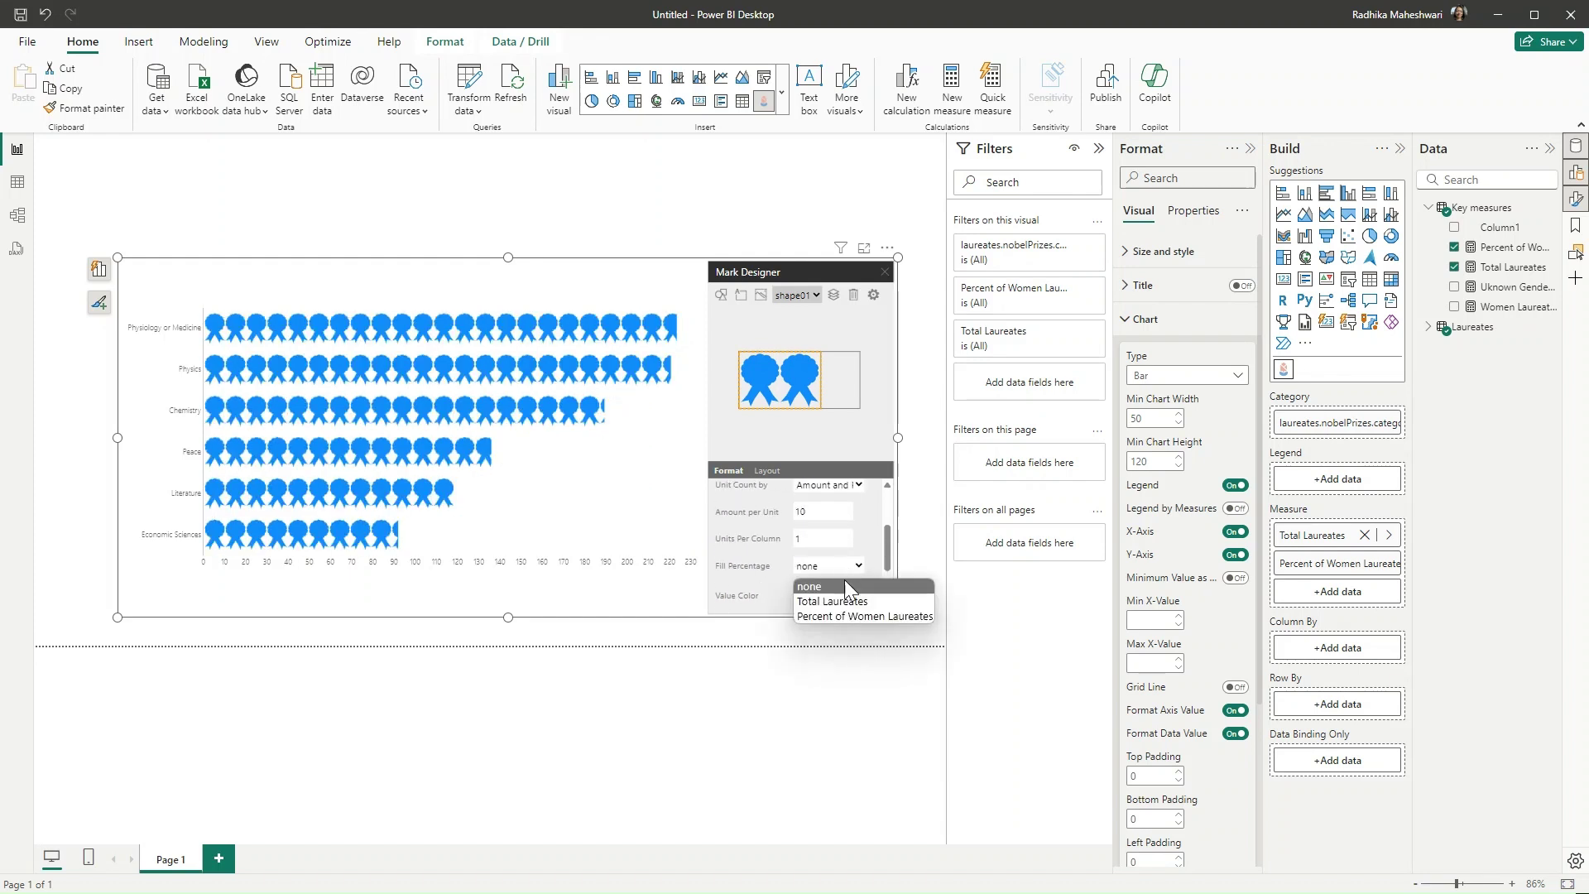
{"action": "left_click", "coordinate": [873, 620]}
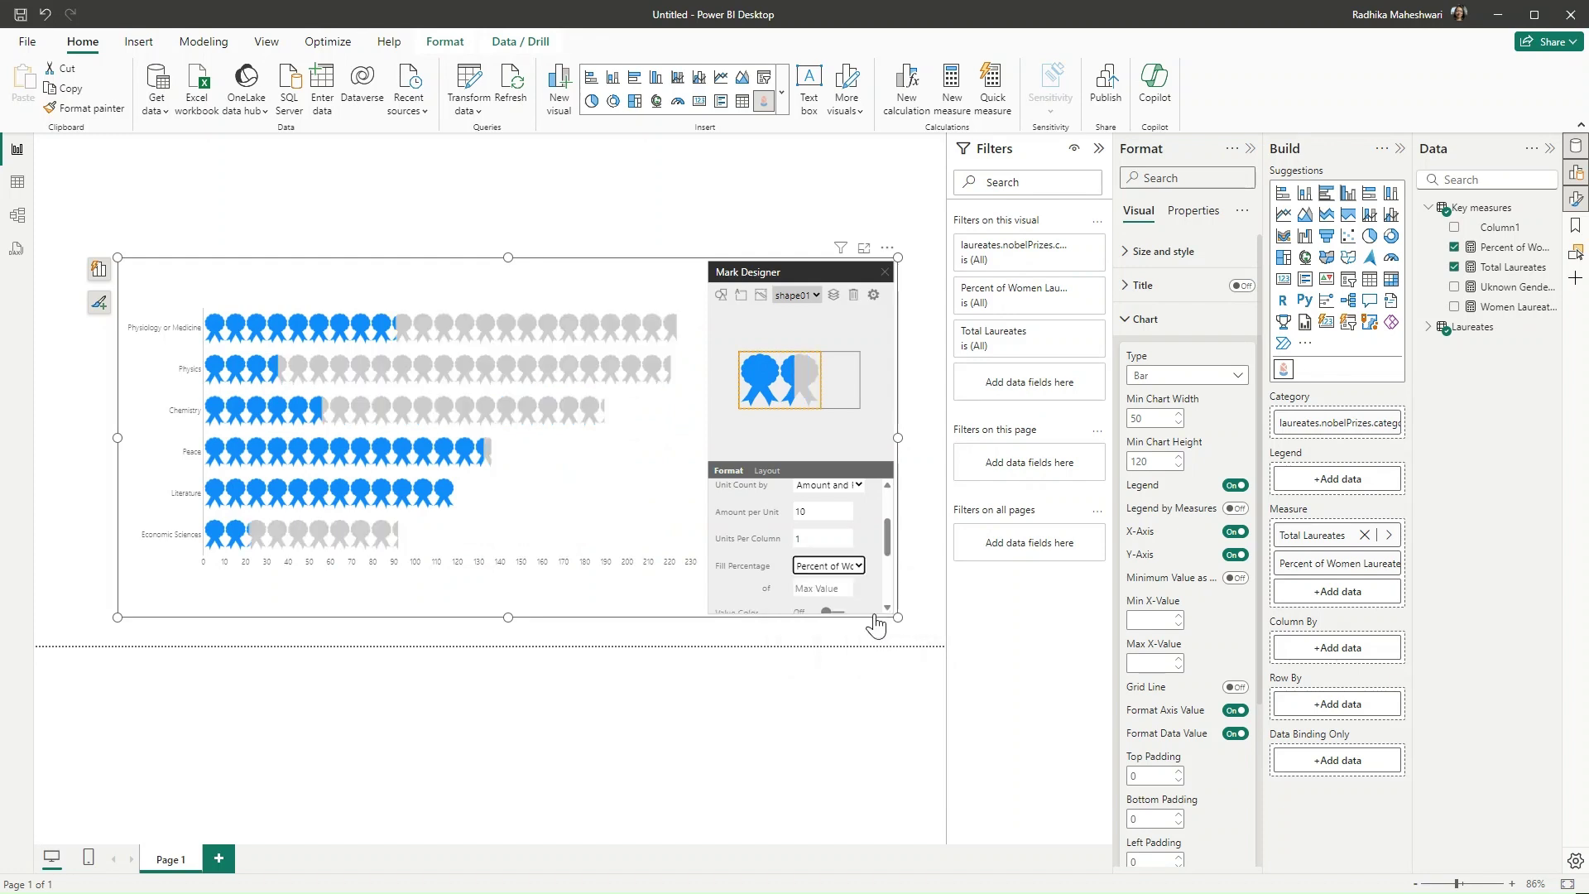
{"action": "scroll", "coordinate": [882, 582], "scroll_direction": "up", "scroll_amount": 3}
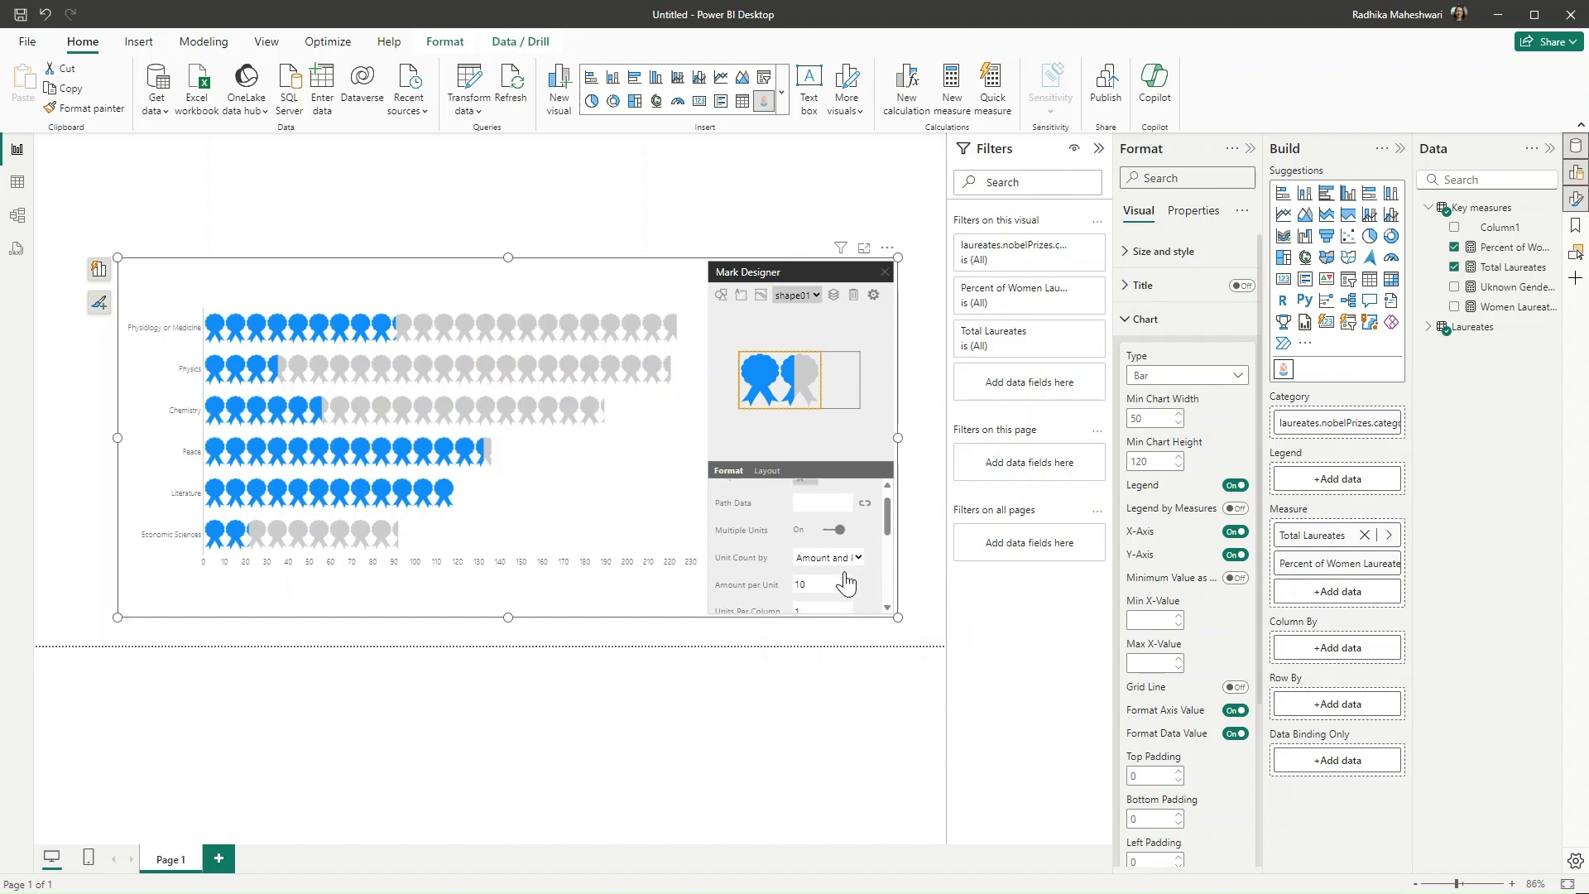
{"action": "scroll", "coordinate": [846, 582], "scroll_direction": "down", "scroll_amount": 1}
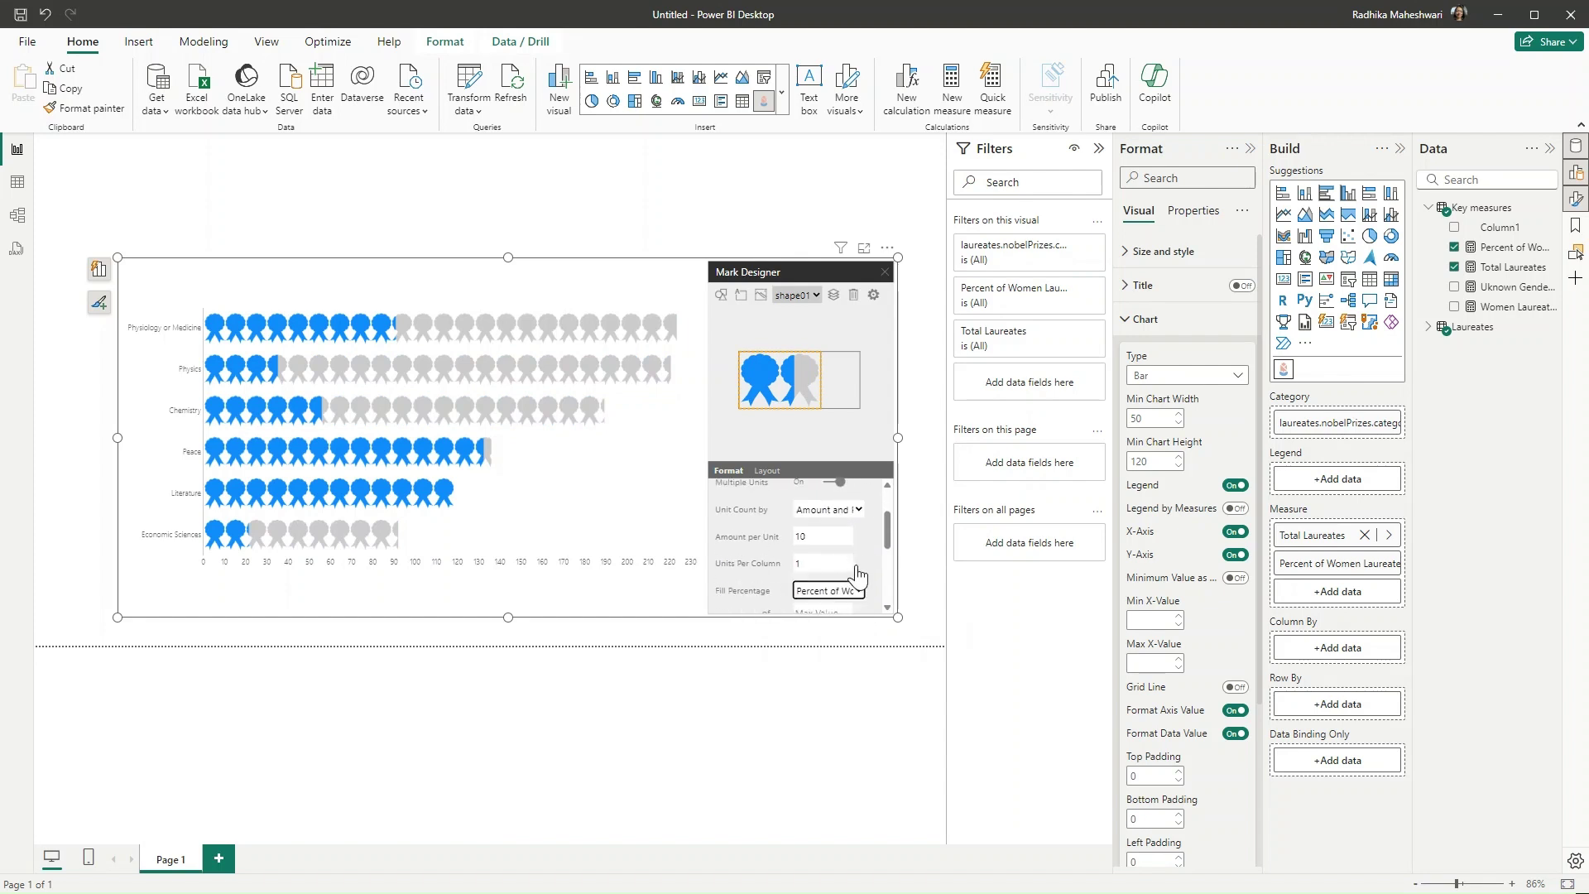
{"action": "scroll", "coordinate": [853, 548], "scroll_direction": "down", "scroll_amount": 1}
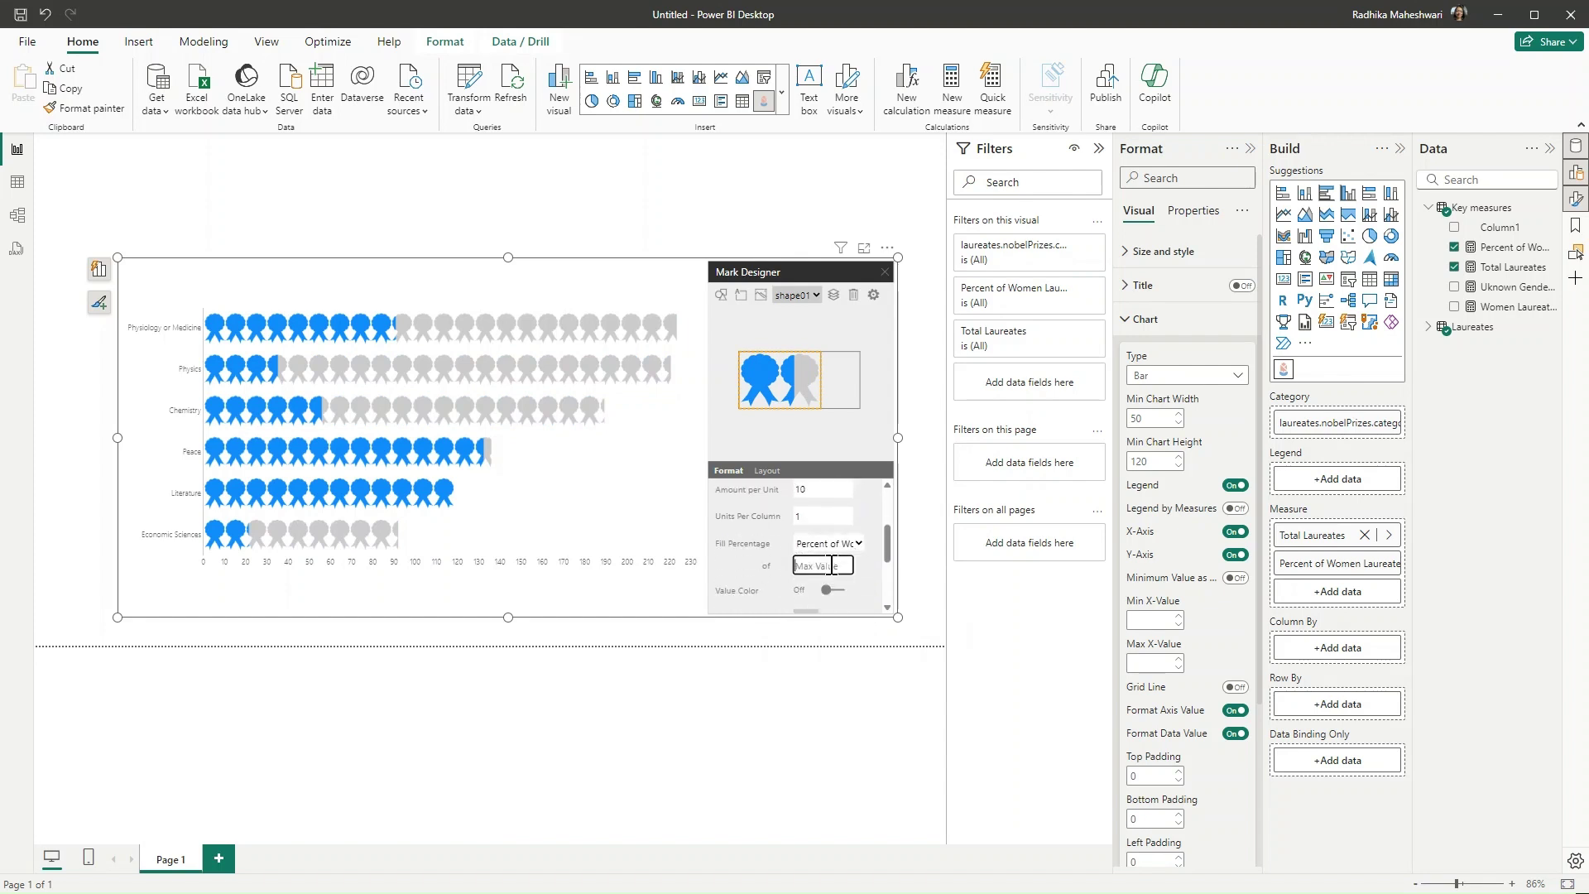
{"action": "left_click", "coordinate": [832, 567]}
{"action": "type", "text": "1"}
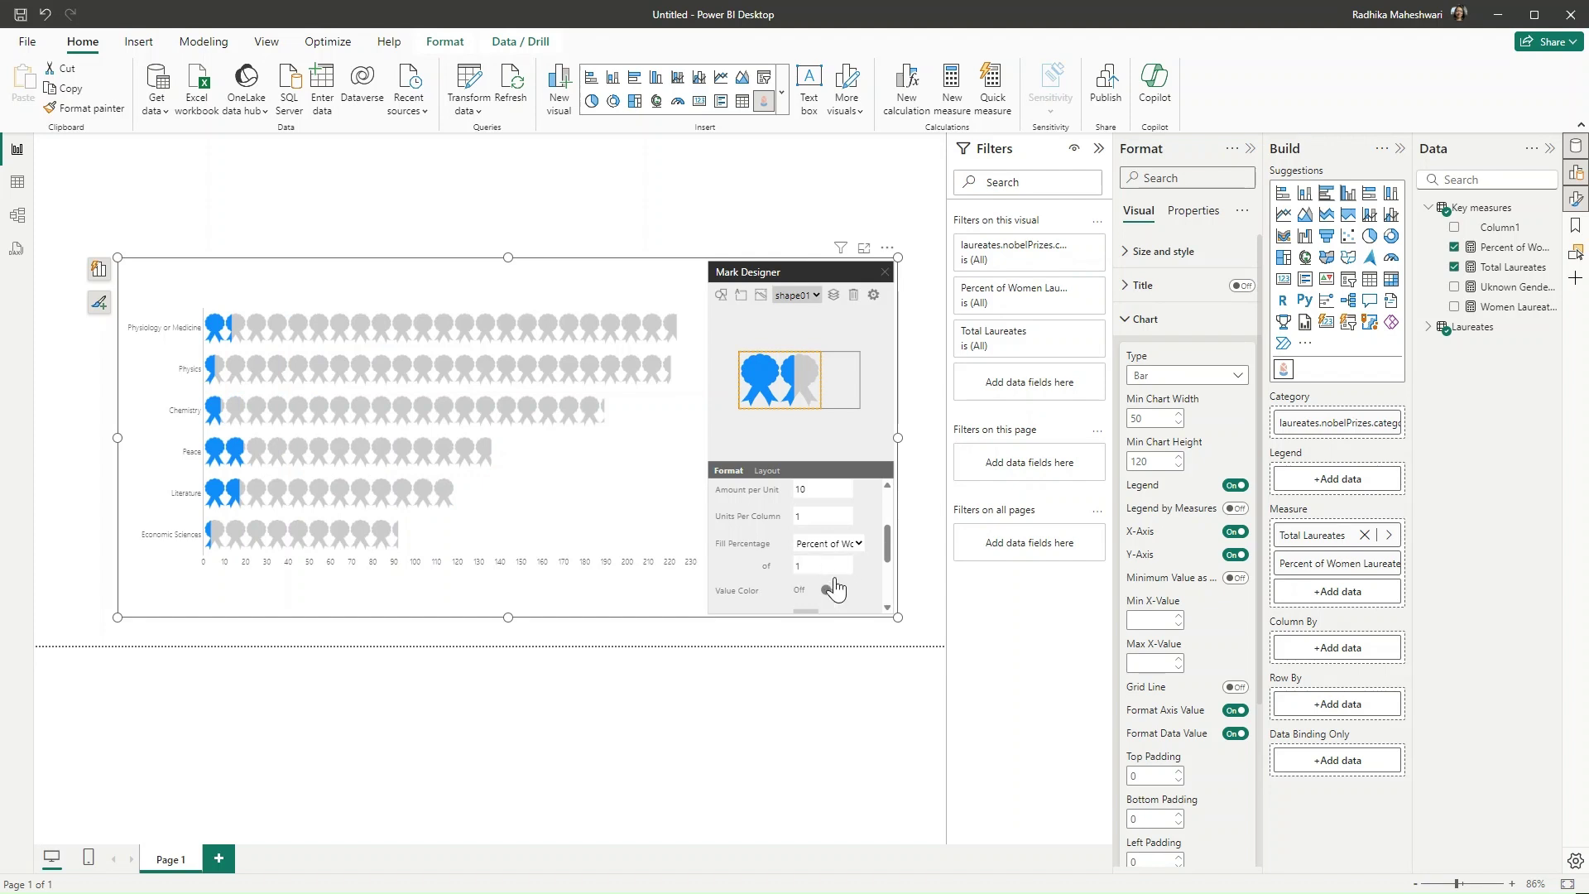
Enable a custom value color for the ribbons' filled portion and set it to orange-red.
{"action": "scroll", "coordinate": [869, 577], "scroll_direction": "down", "scroll_amount": 3}
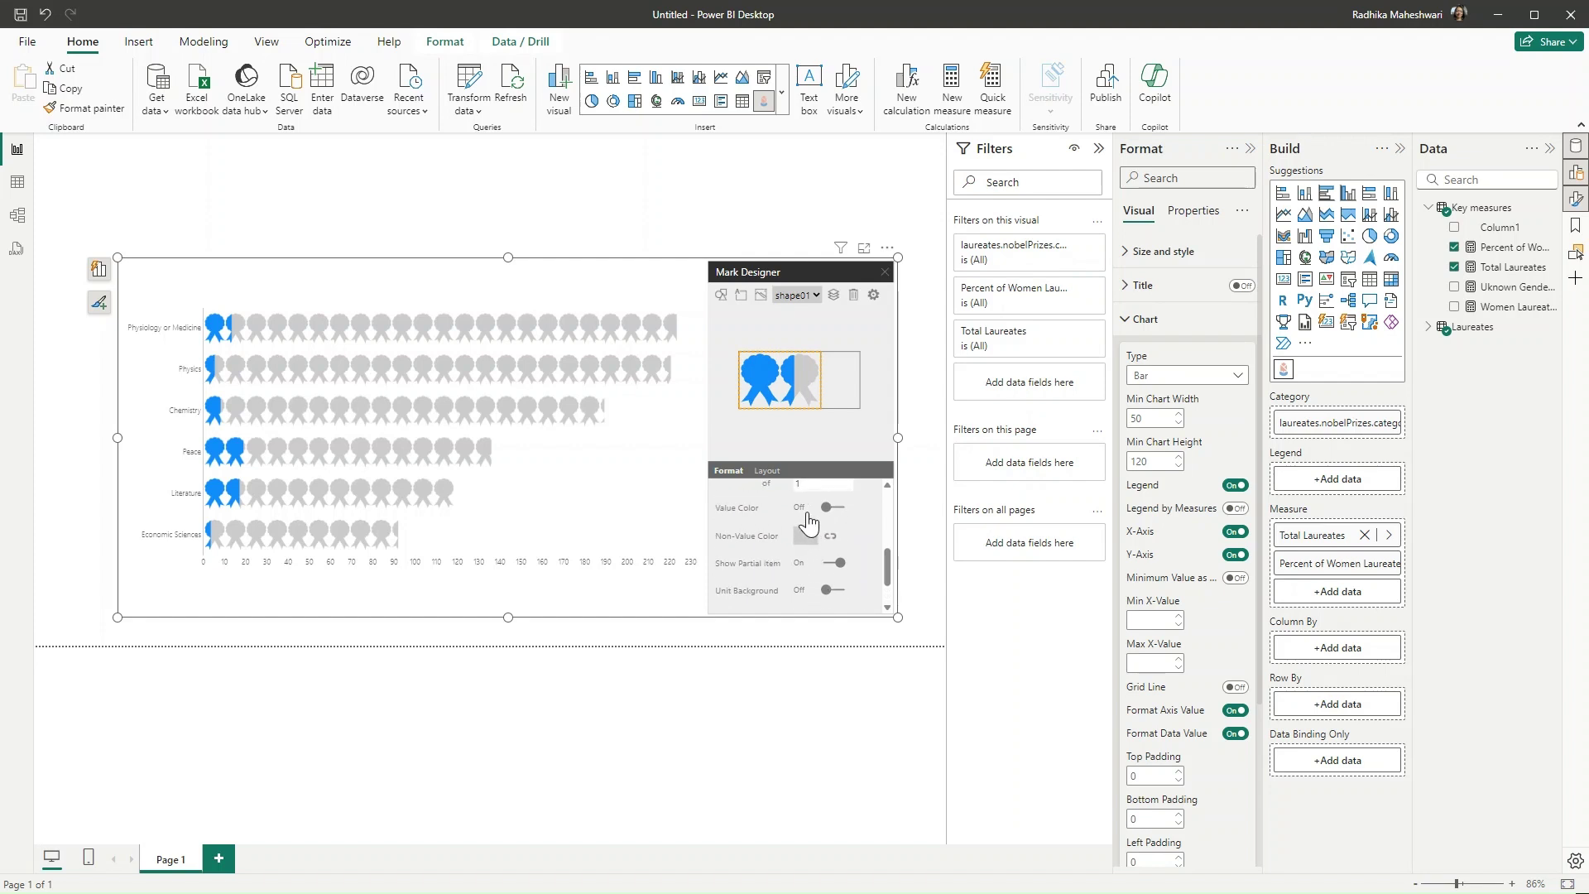
{"action": "left_click", "coordinate": [827, 508]}
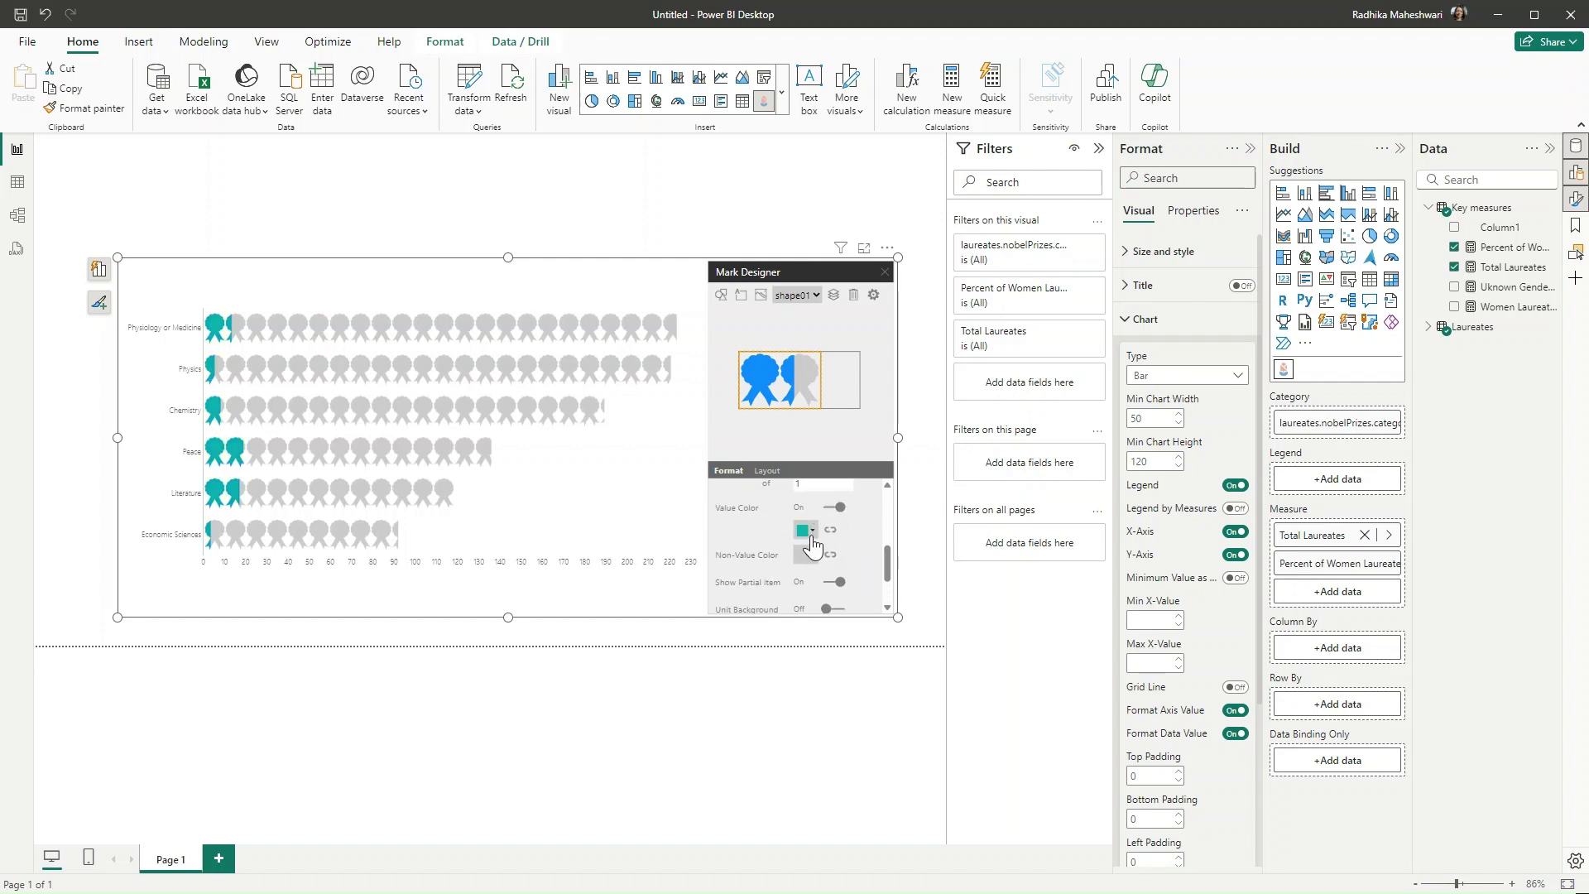
{"action": "left_click", "coordinate": [812, 534]}
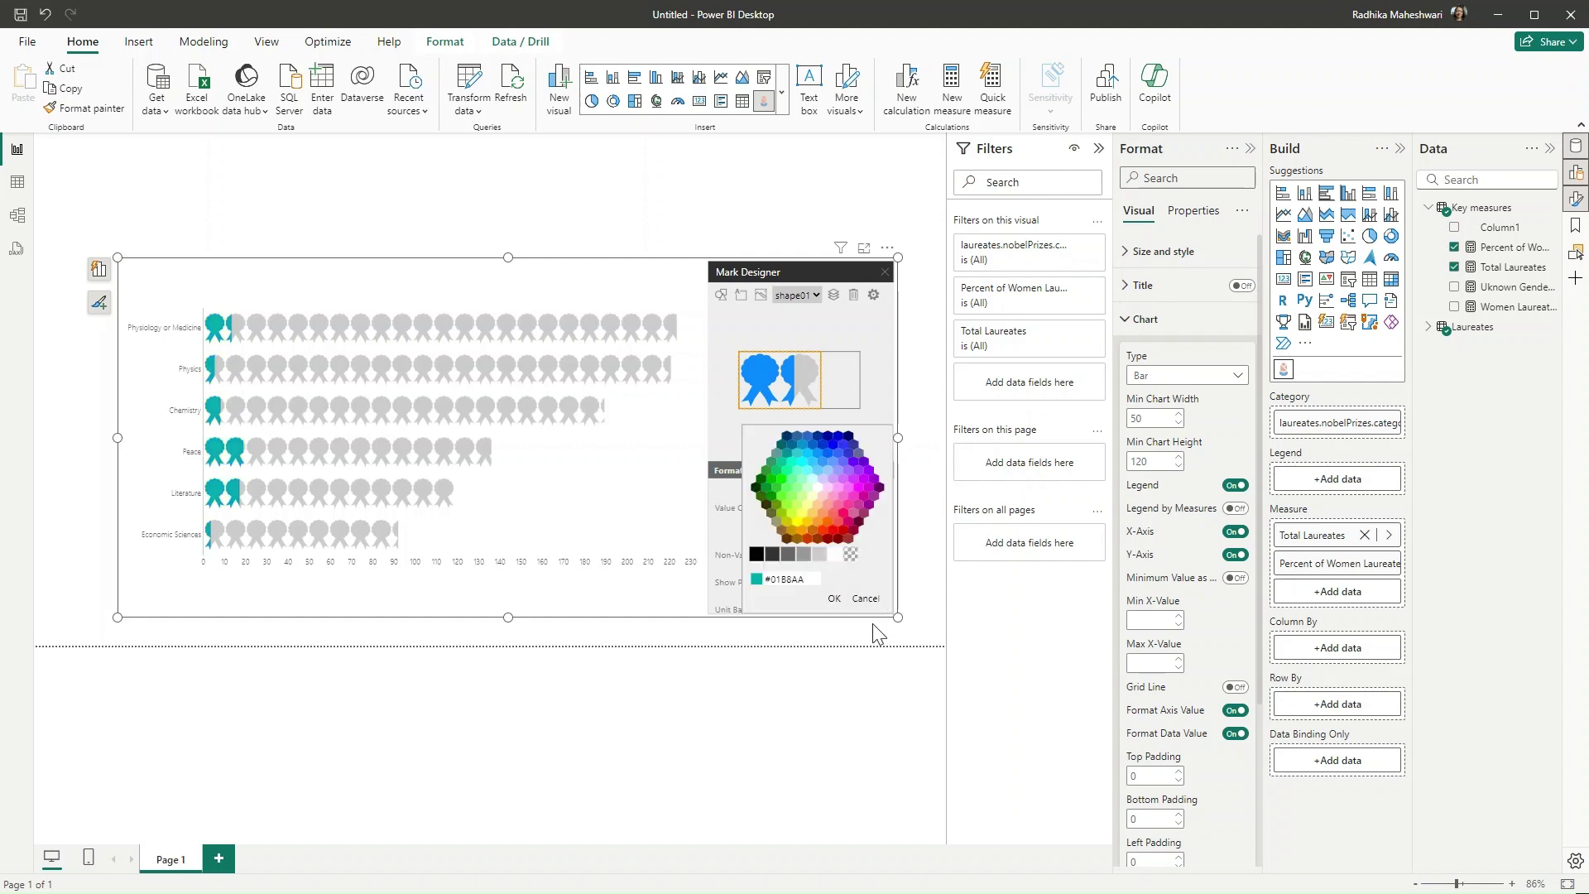
{"action": "left_click", "coordinate": [823, 540]}
{"action": "left_click", "coordinate": [835, 598]}
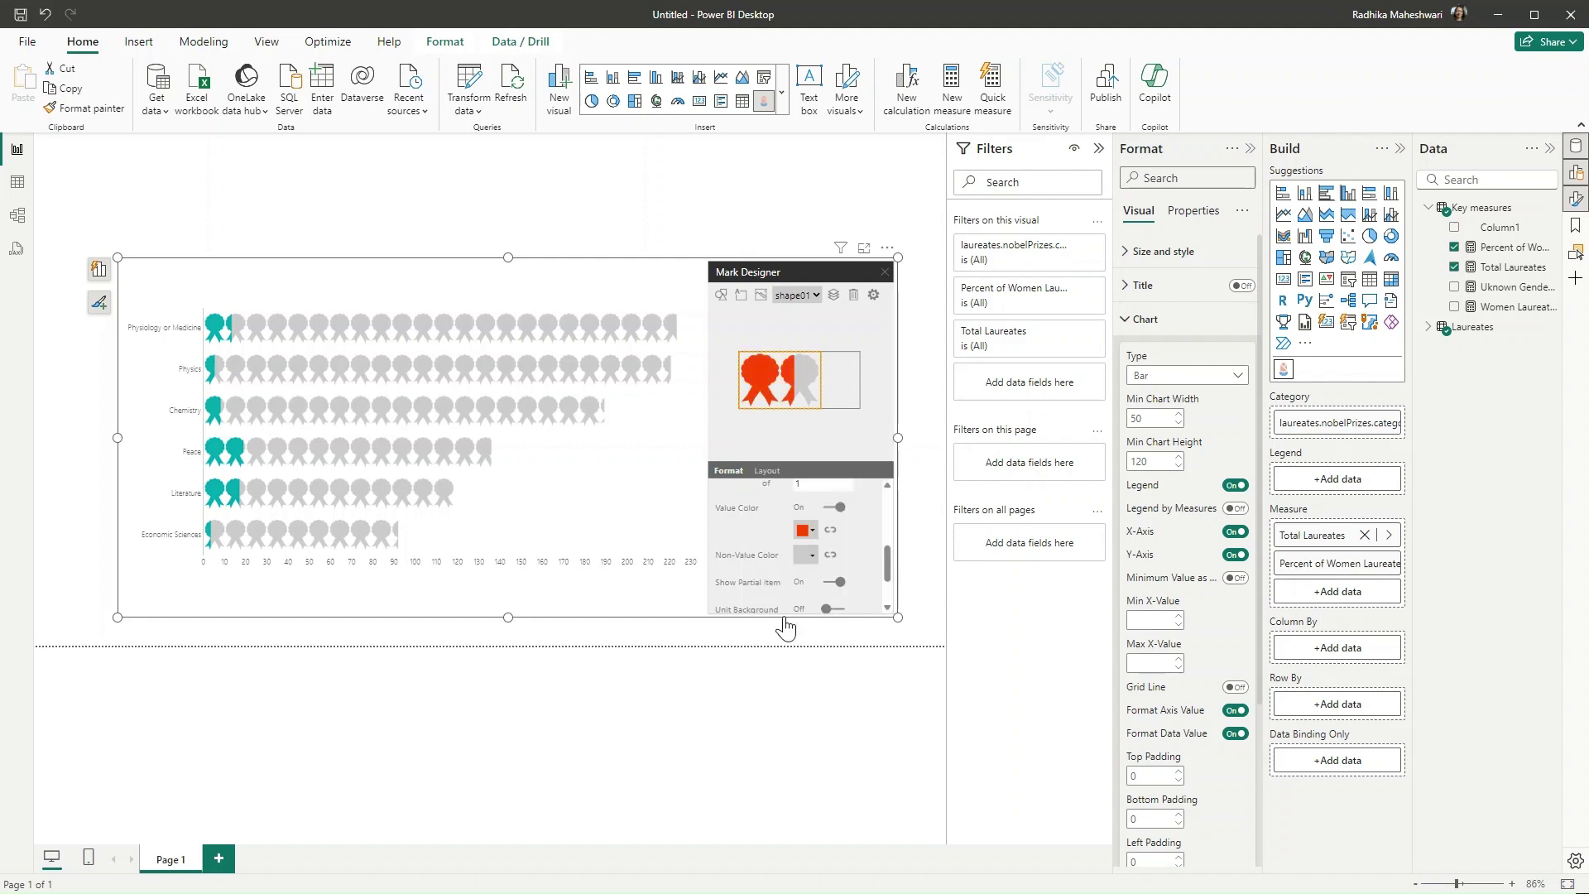
Set the ribbons' non-value color to dark gray and leave the Mark Designer.
{"action": "left_click", "coordinate": [807, 556]}
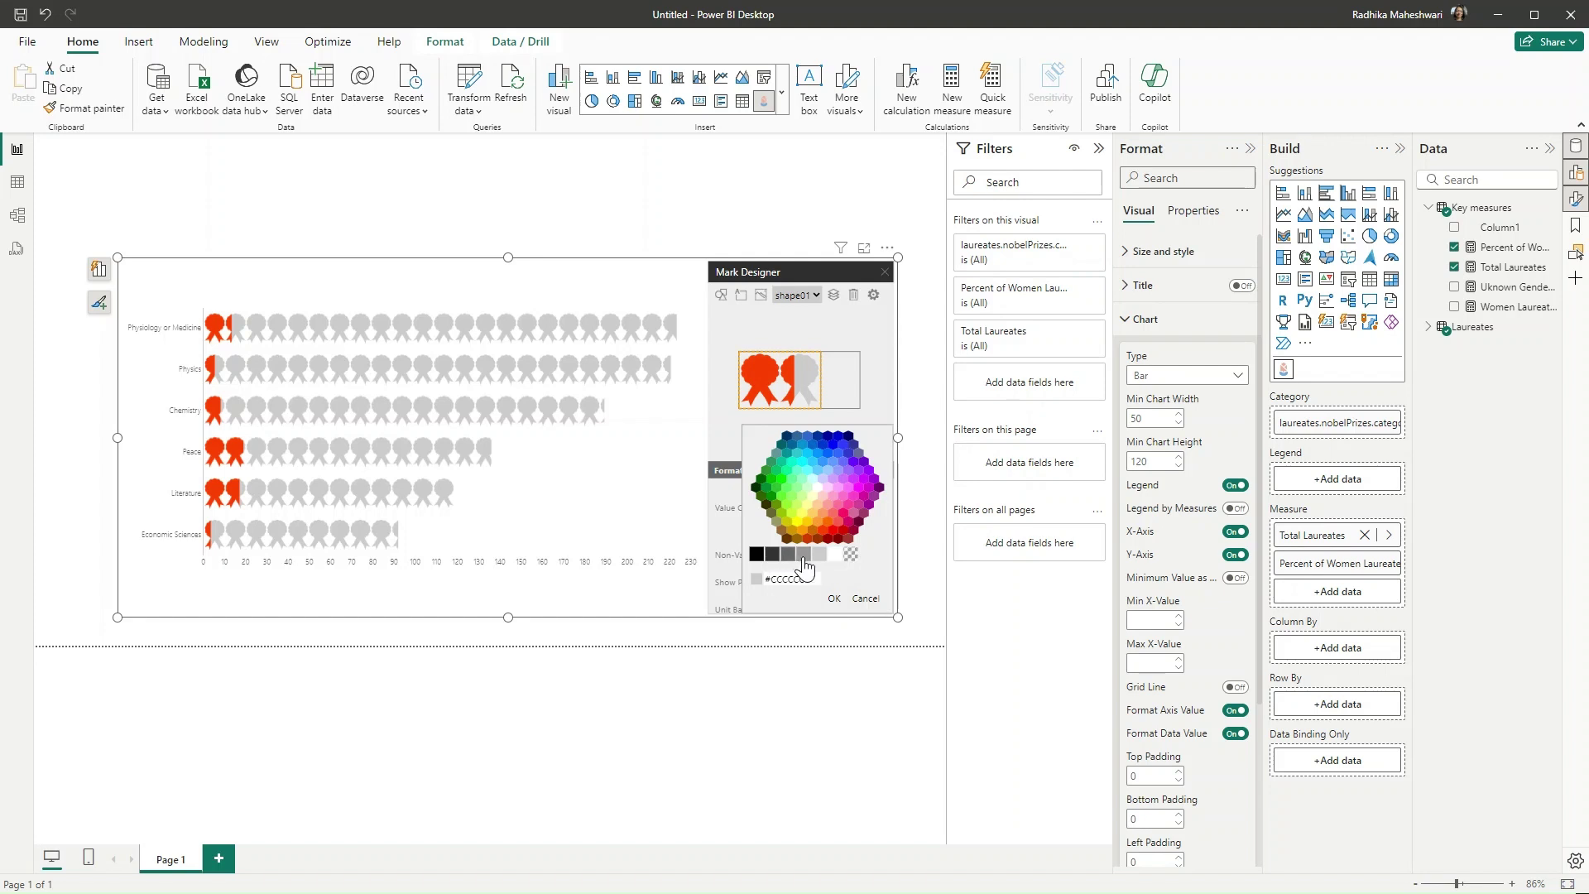
{"action": "left_click", "coordinate": [773, 556]}
{"action": "left_click", "coordinate": [789, 554]}
{"action": "left_click", "coordinate": [833, 598]}
{"action": "left_click", "coordinate": [489, 163]}
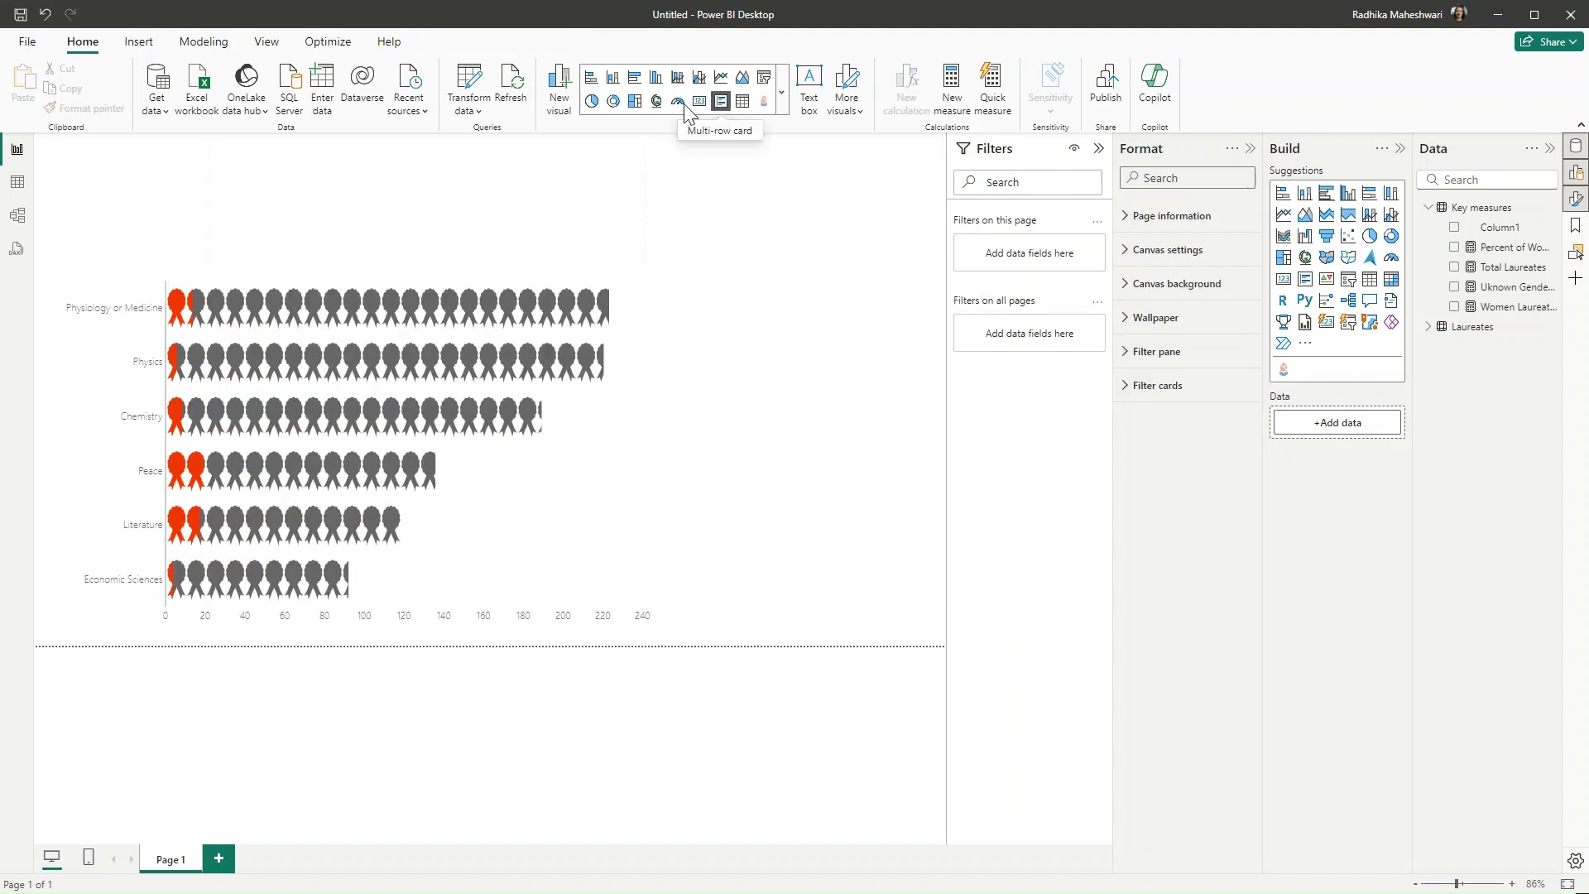
Insert a text box headed "Women Nobel Laureates" with text explaining that each unit represents 10 distinct winners, gray units male or unknown gender, red units female.
{"action": "left_click", "coordinate": [139, 42]}
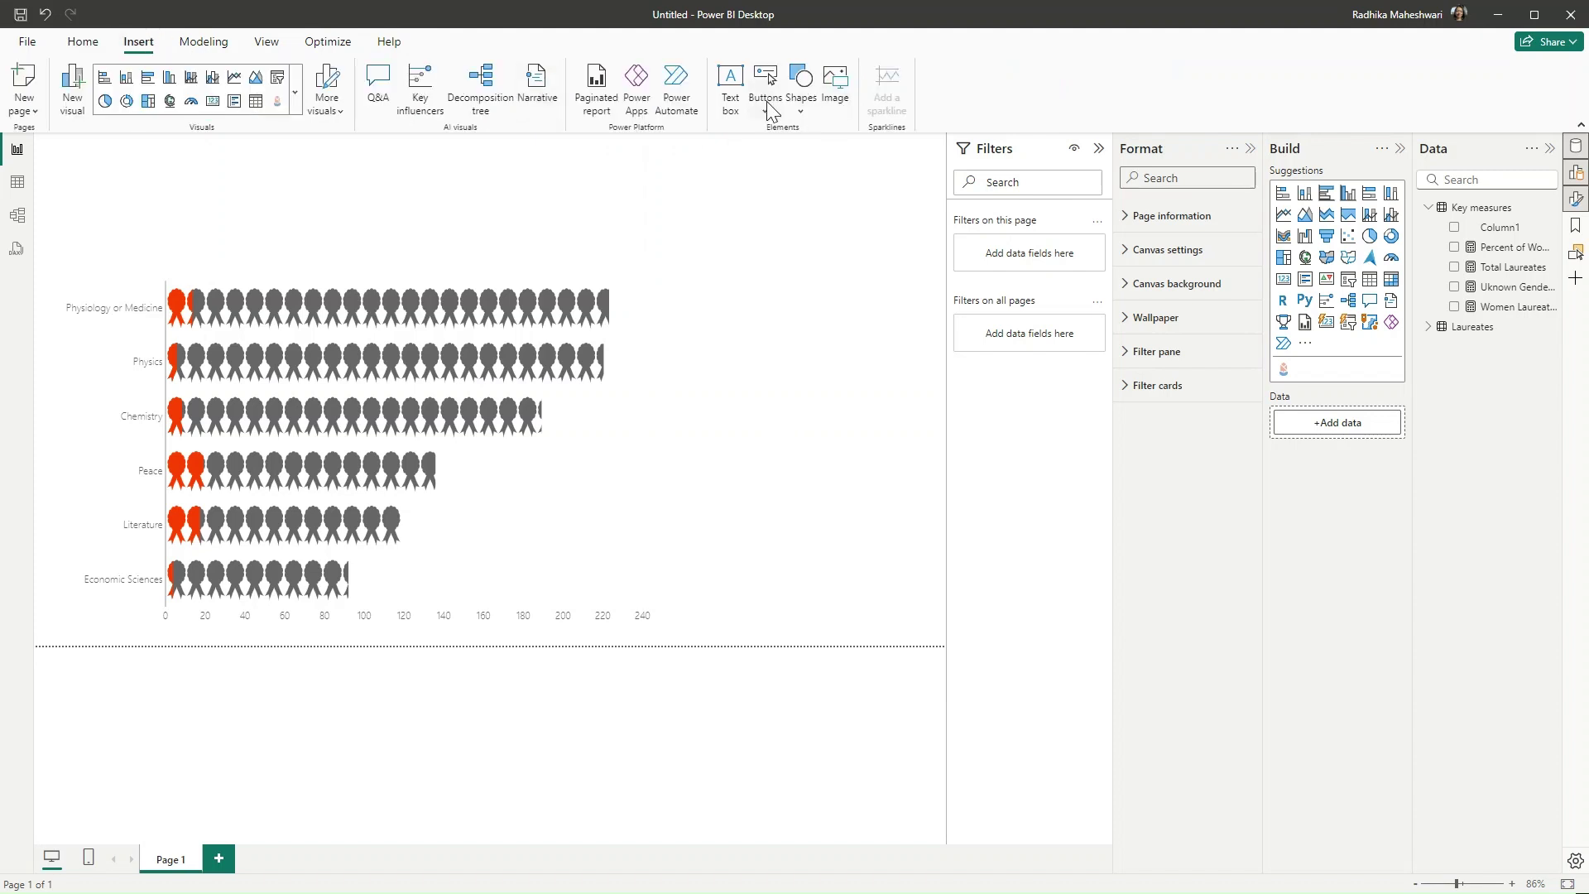
{"action": "left_click", "coordinate": [719, 103]}
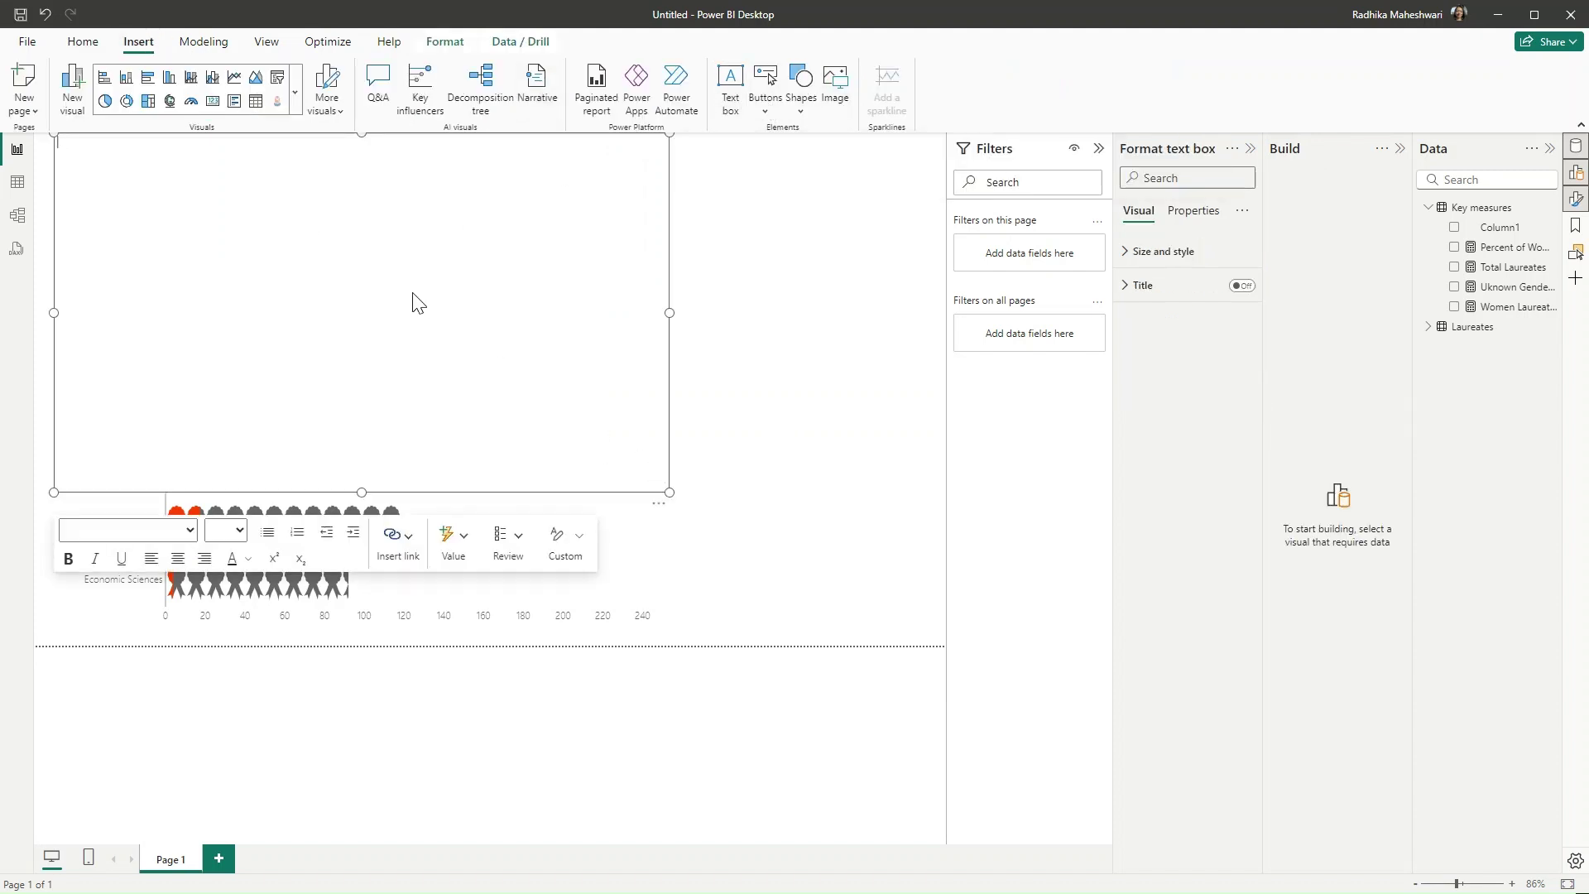
{"action": "type", "text": "Women Nobel Laureates Each unit in the chart below represents 10 distinct winners. The gray units represent laureates who are male or whose gender is not available in the data. The red units represent laureates who are female."}
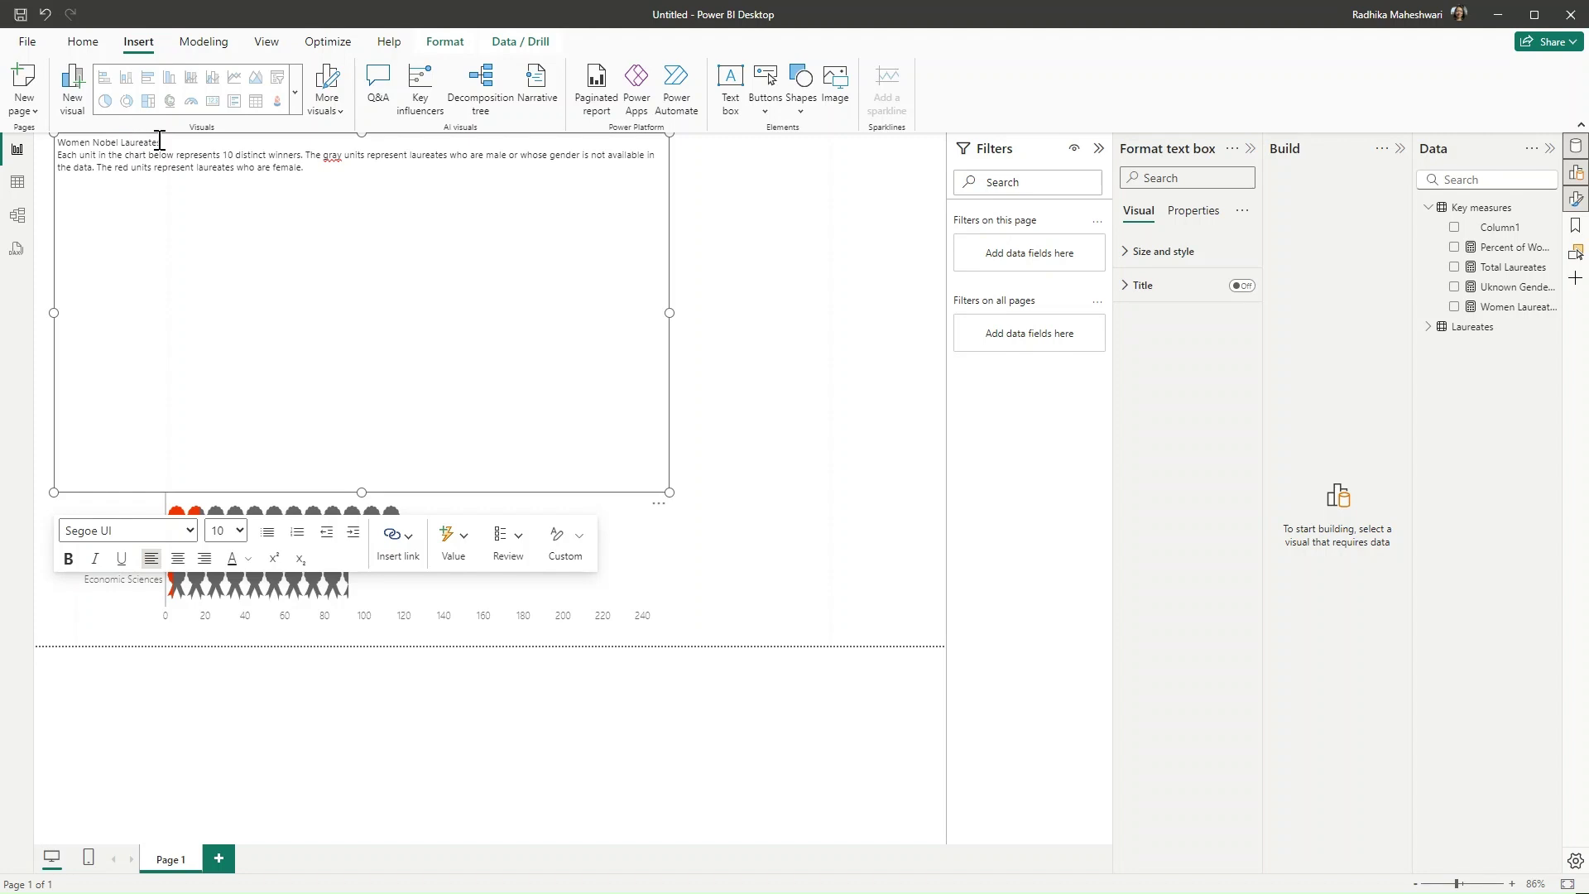
Format the "Women Nobel Laureates" heading in the text box as 28-point bold text.
{"action": "left_click_drag", "start_coordinate": [161, 143], "coordinate": [46, 149]}
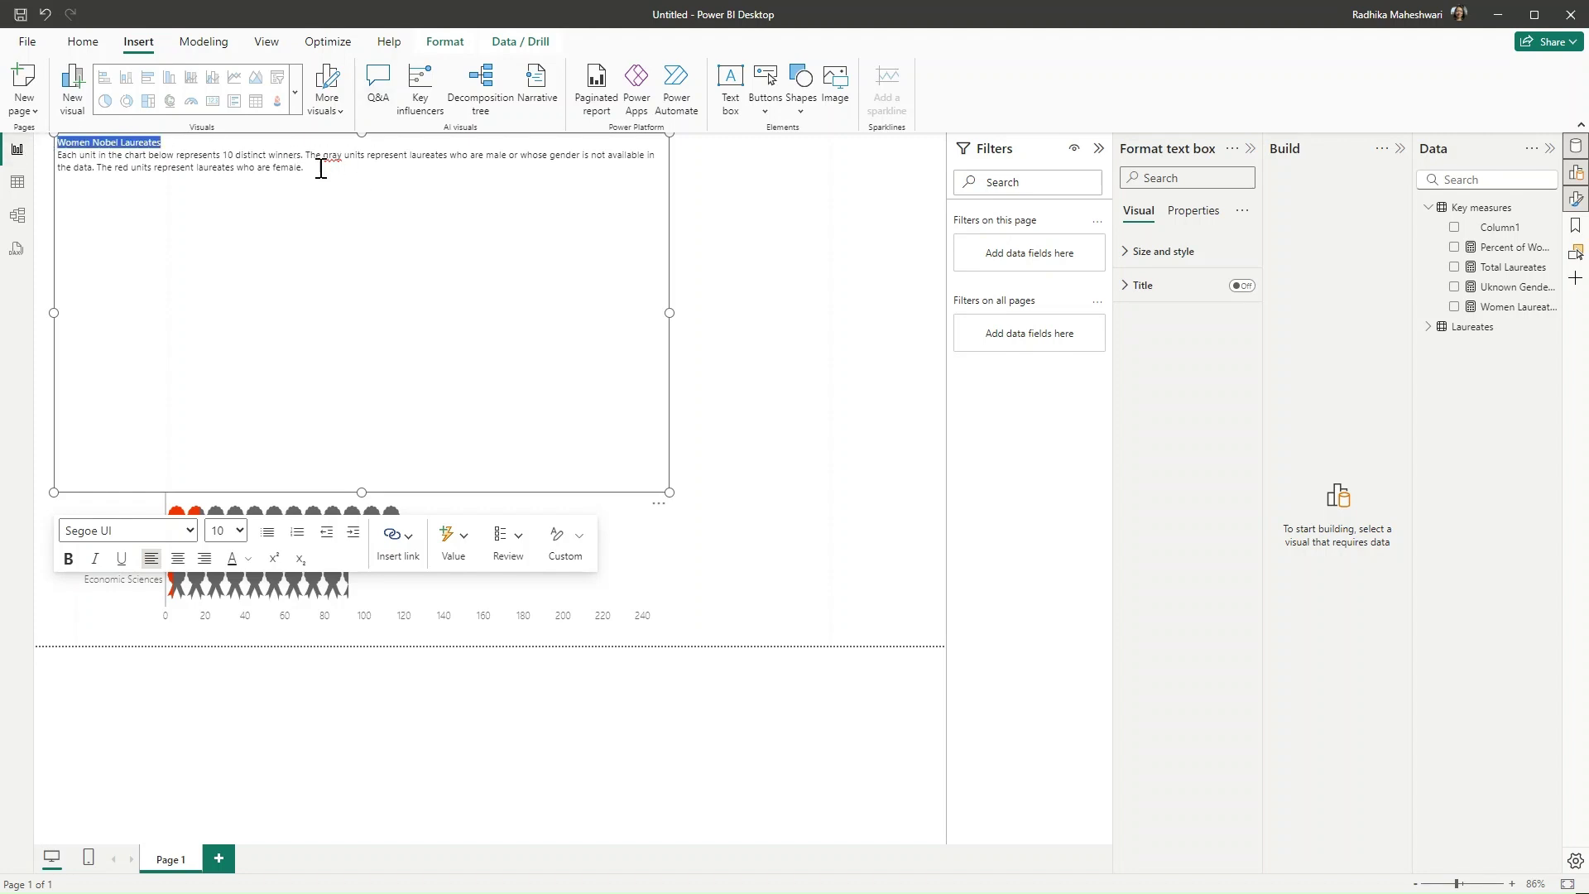
{"action": "left_click", "coordinate": [234, 531]}
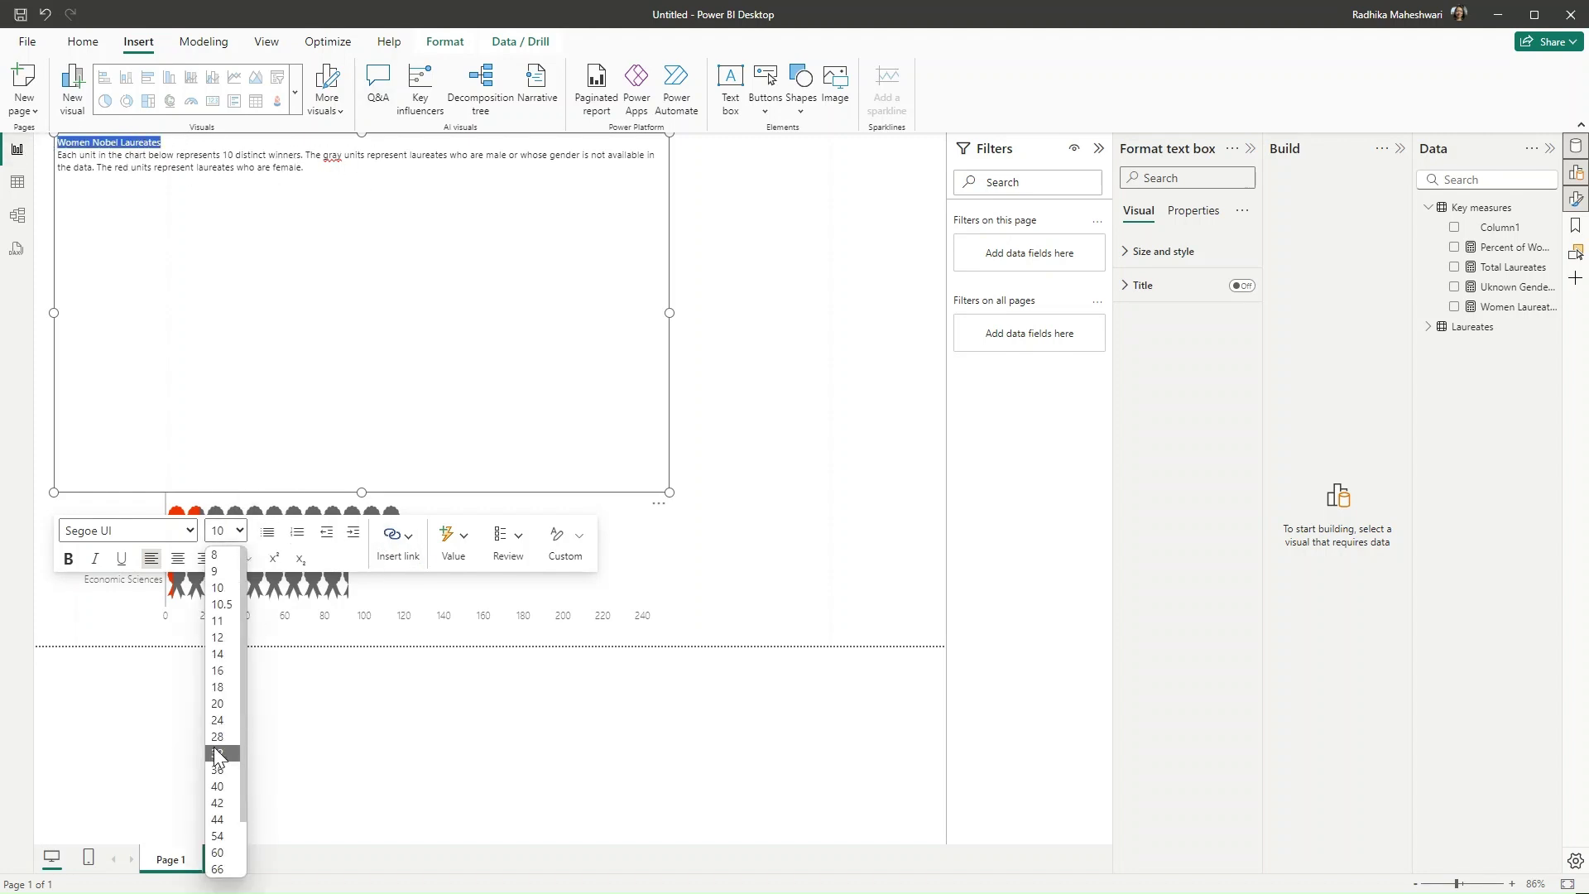
{"action": "left_click", "coordinate": [222, 743]}
{"action": "double_click", "coordinate": [99, 156]}
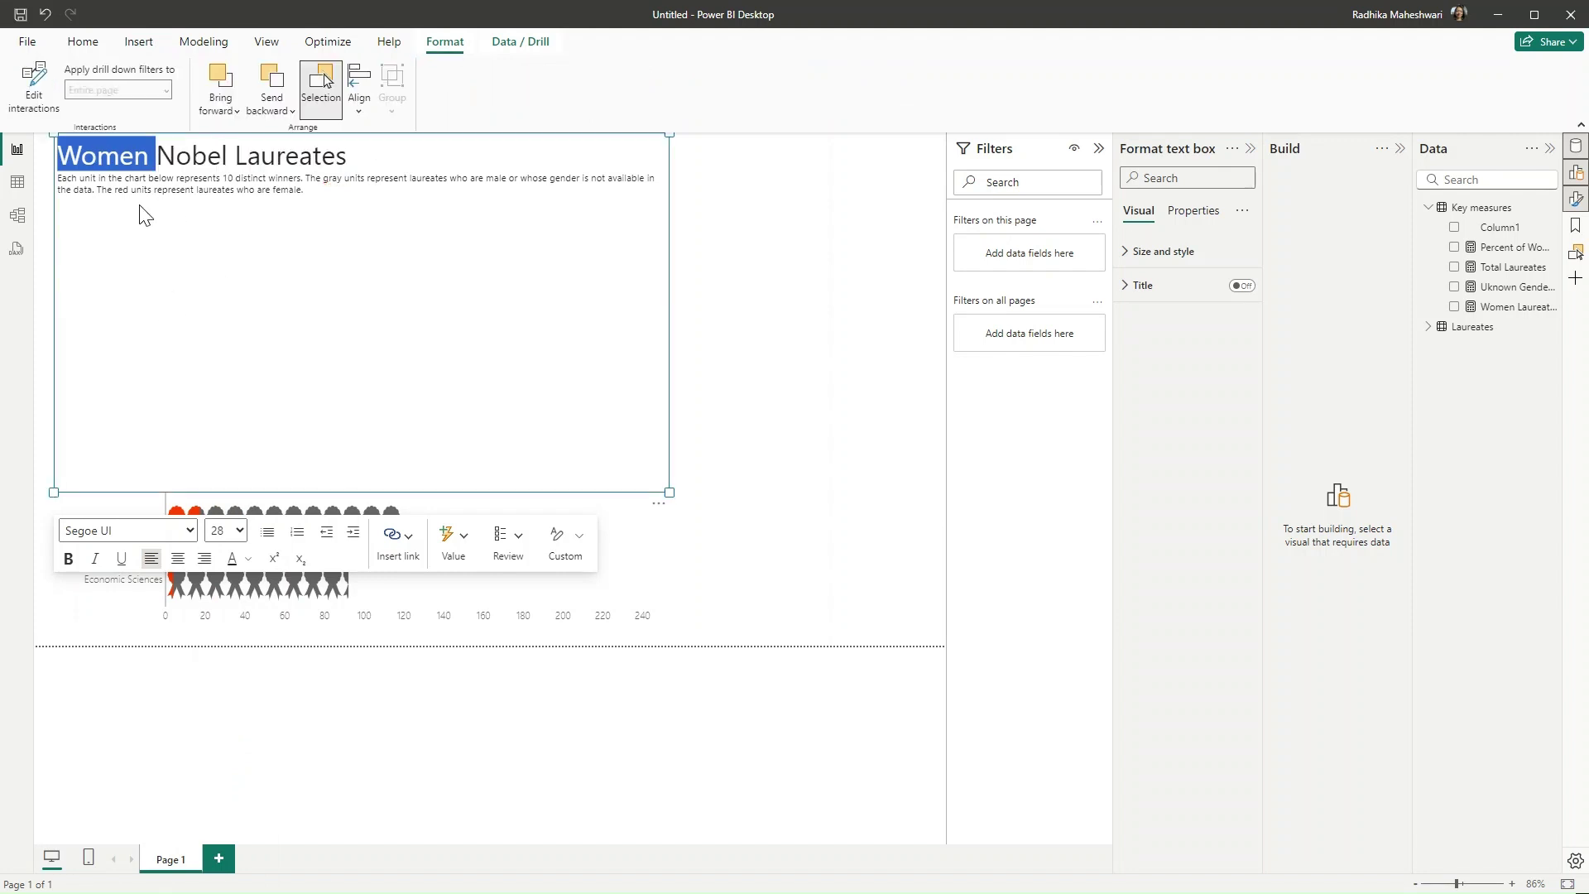
{"action": "left_click", "coordinate": [254, 162]}
{"action": "left_click_drag", "start_coordinate": [372, 149], "coordinate": [67, 156]}
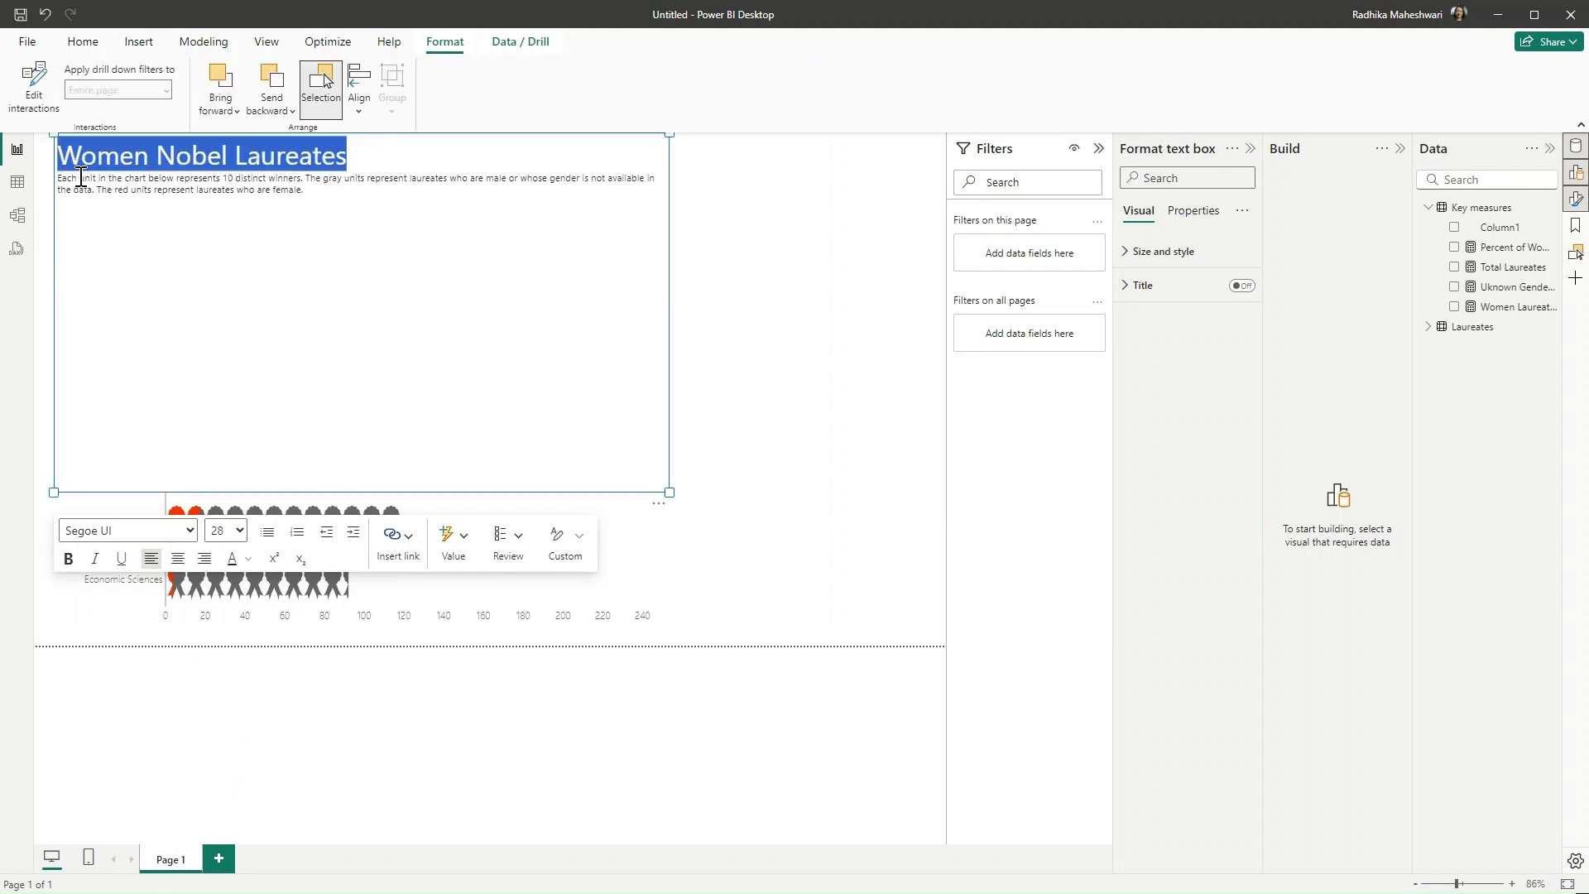
{"action": "key", "text": "ctrl+b"}
Color the word "Women" in the text box heading orange-red by pasting the copied hex code as a custom color.
{"action": "double_click", "coordinate": [109, 157]}
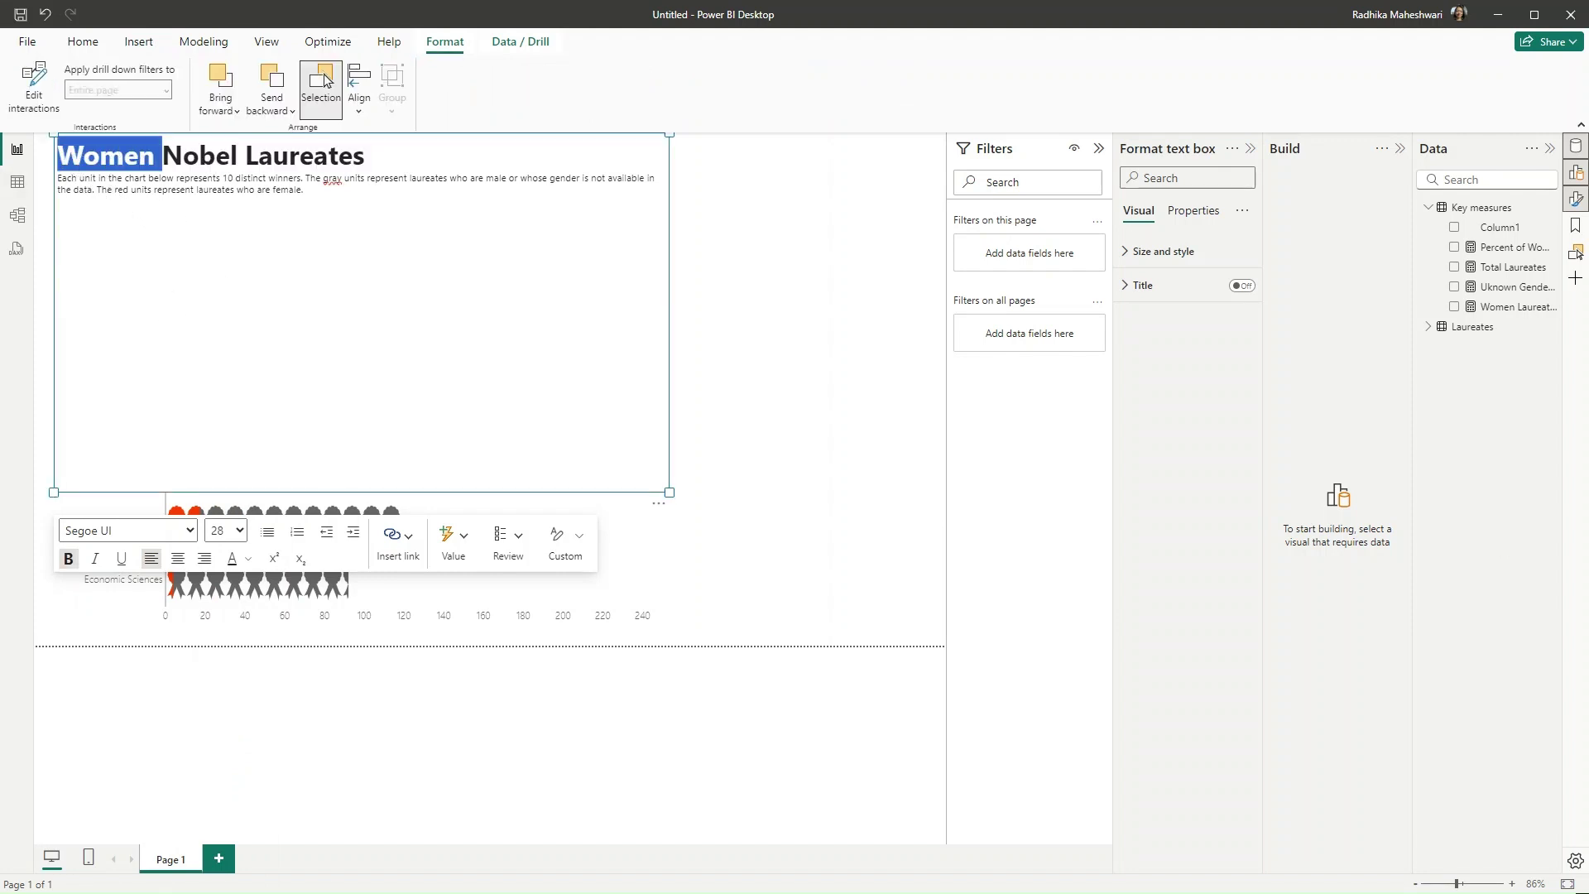
{"action": "left_click", "coordinate": [325, 80]}
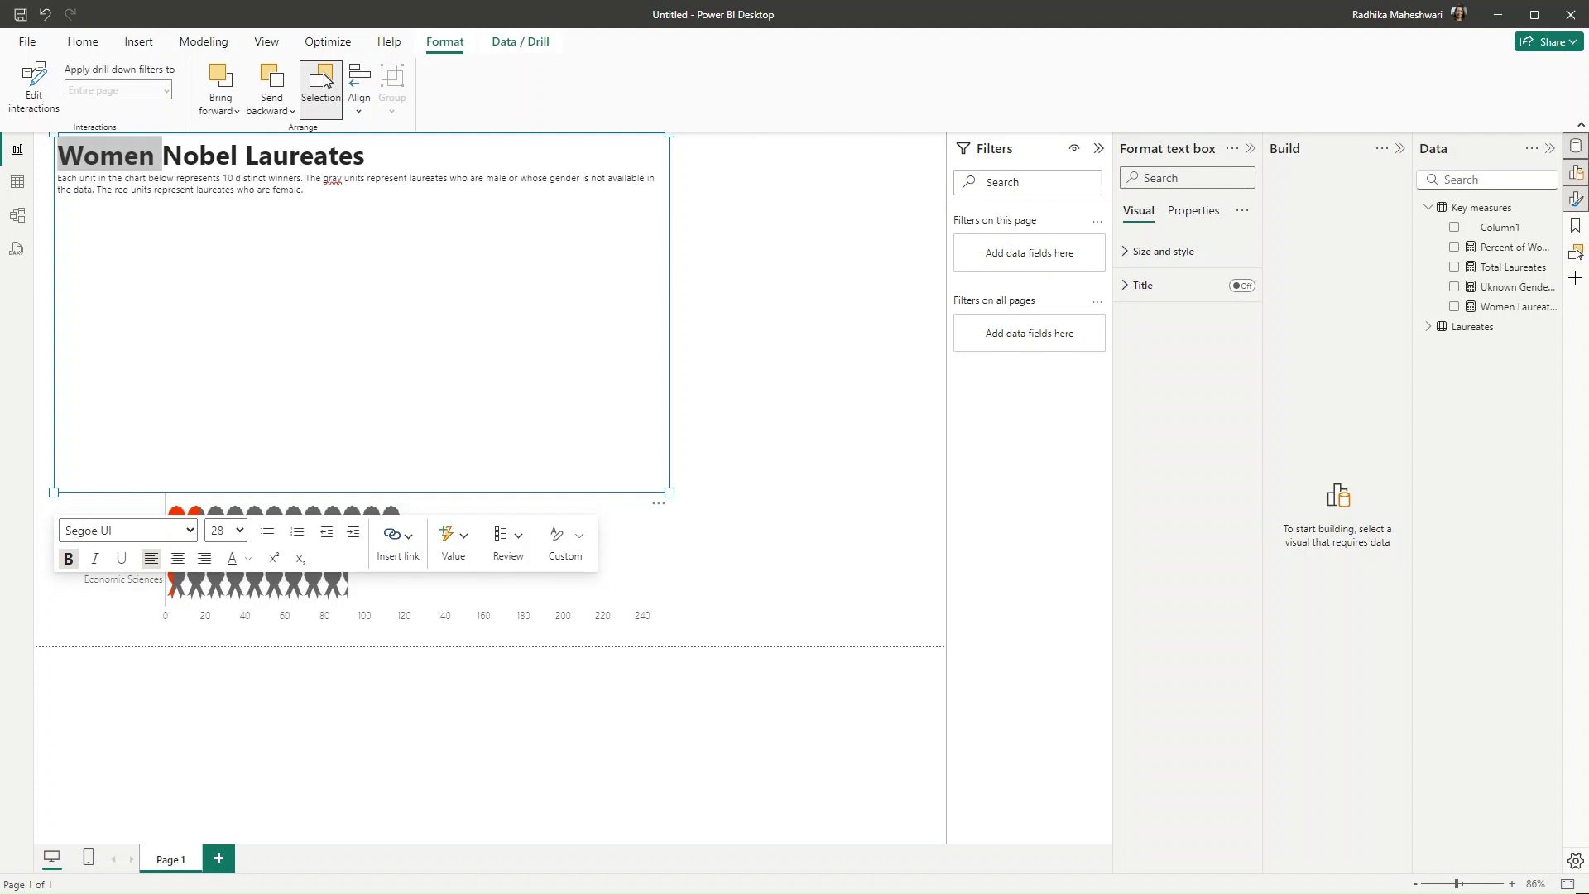
{"action": "left_click", "coordinate": [249, 558]}
{"action": "left_click", "coordinate": [286, 840]}
{"action": "double_click", "coordinate": [316, 829]}
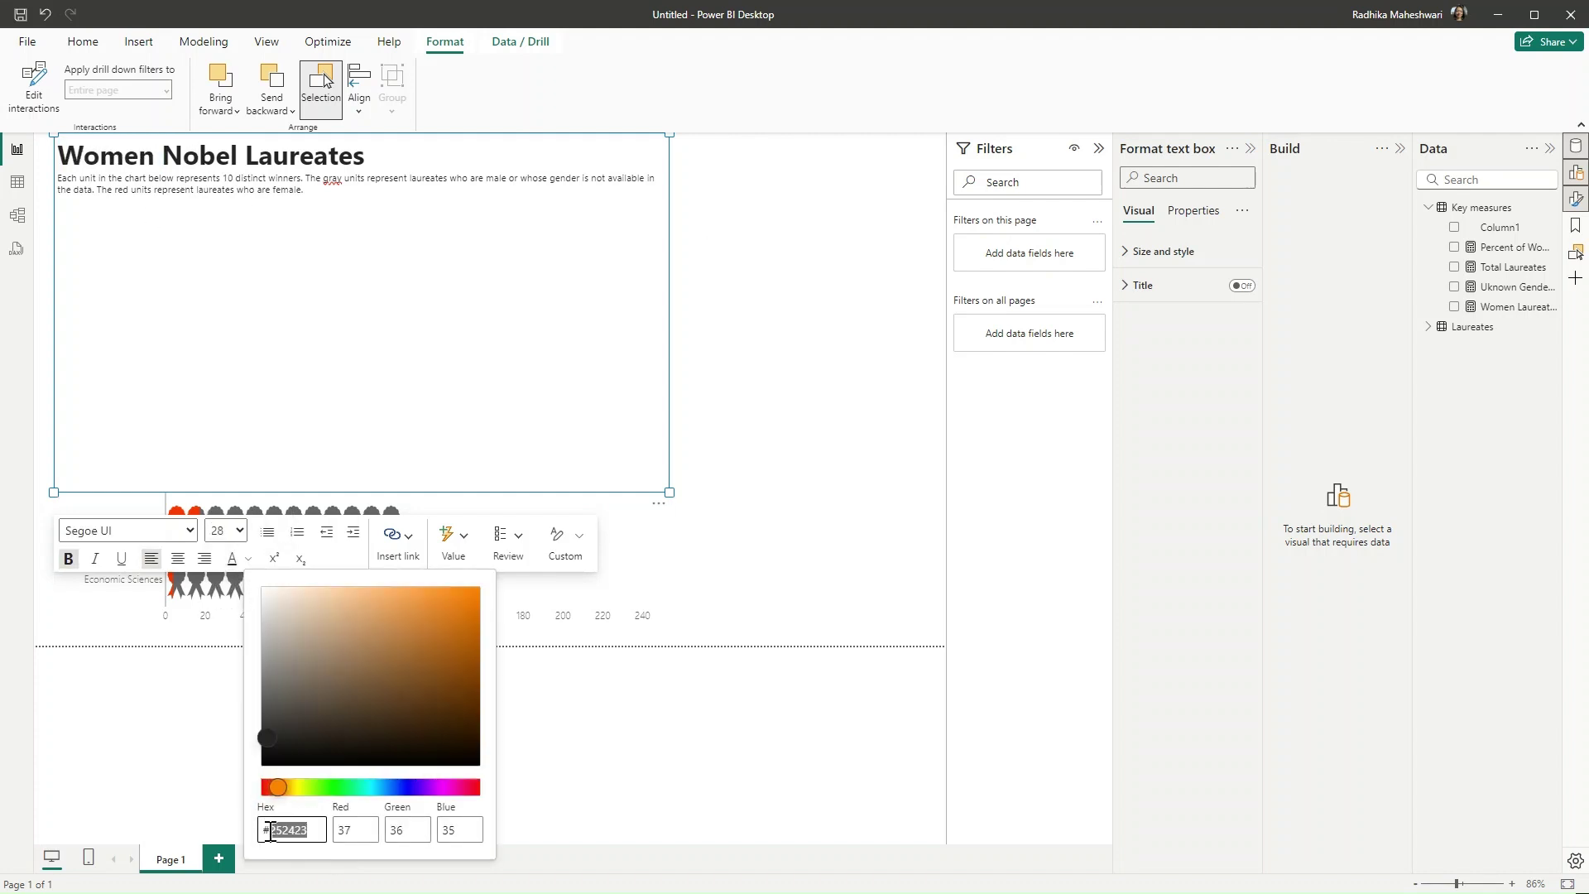
{"action": "key", "text": "ctrl+v"}
{"action": "left_click", "coordinate": [241, 201]}
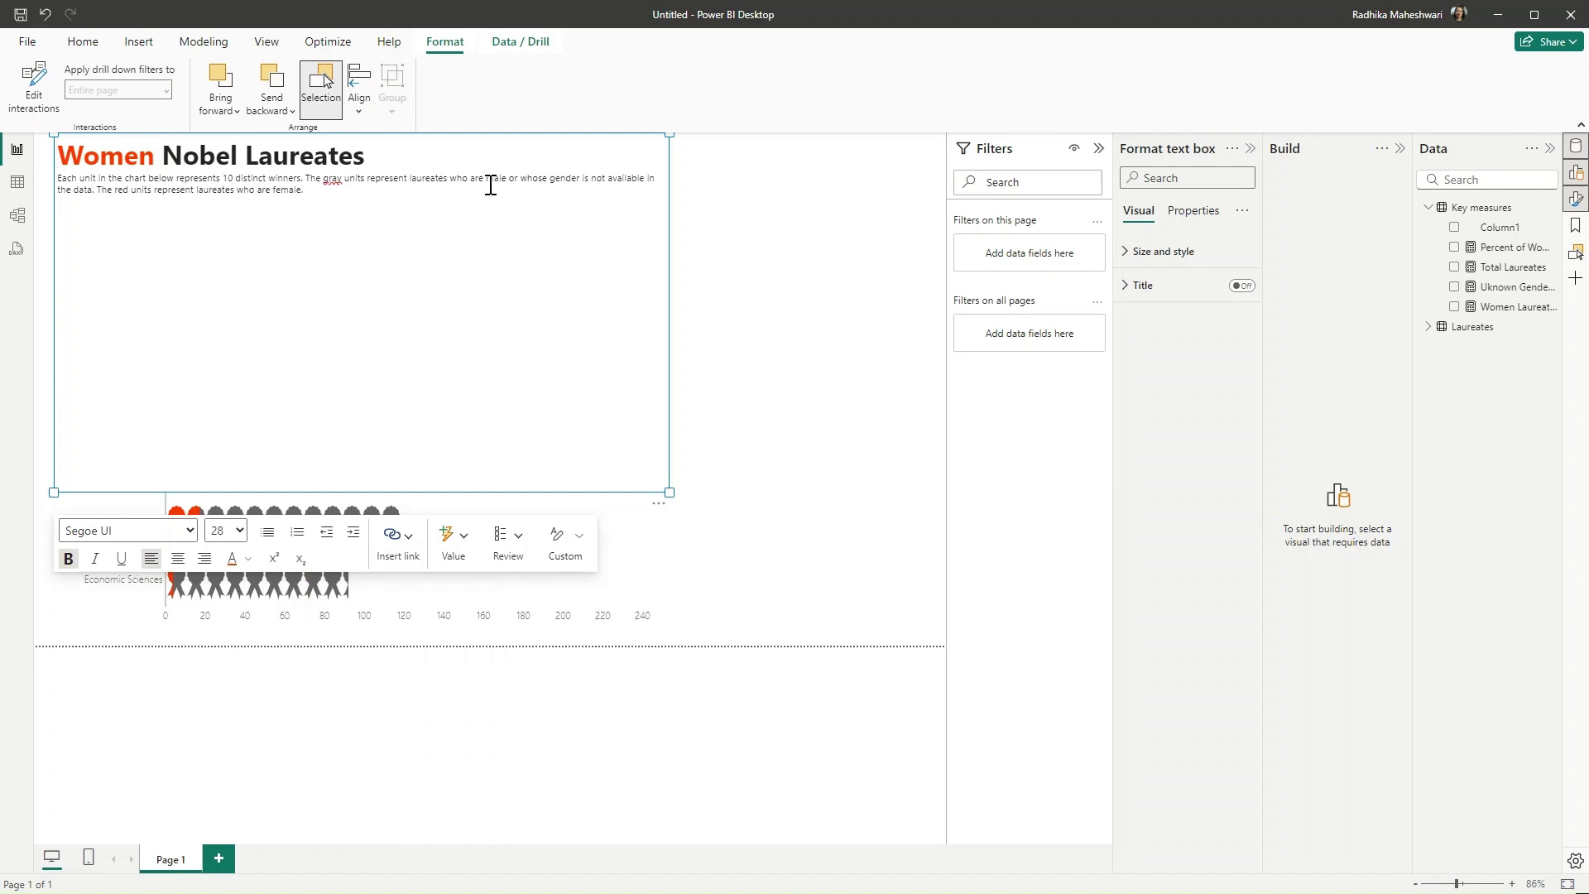
Make "red units" bold orange-red and "gray units" bold dark gray in the explanatory text under the heading.
{"action": "left_click_drag", "start_coordinate": [115, 190], "coordinate": [154, 190]}
{"action": "left_click", "coordinate": [232, 558]}
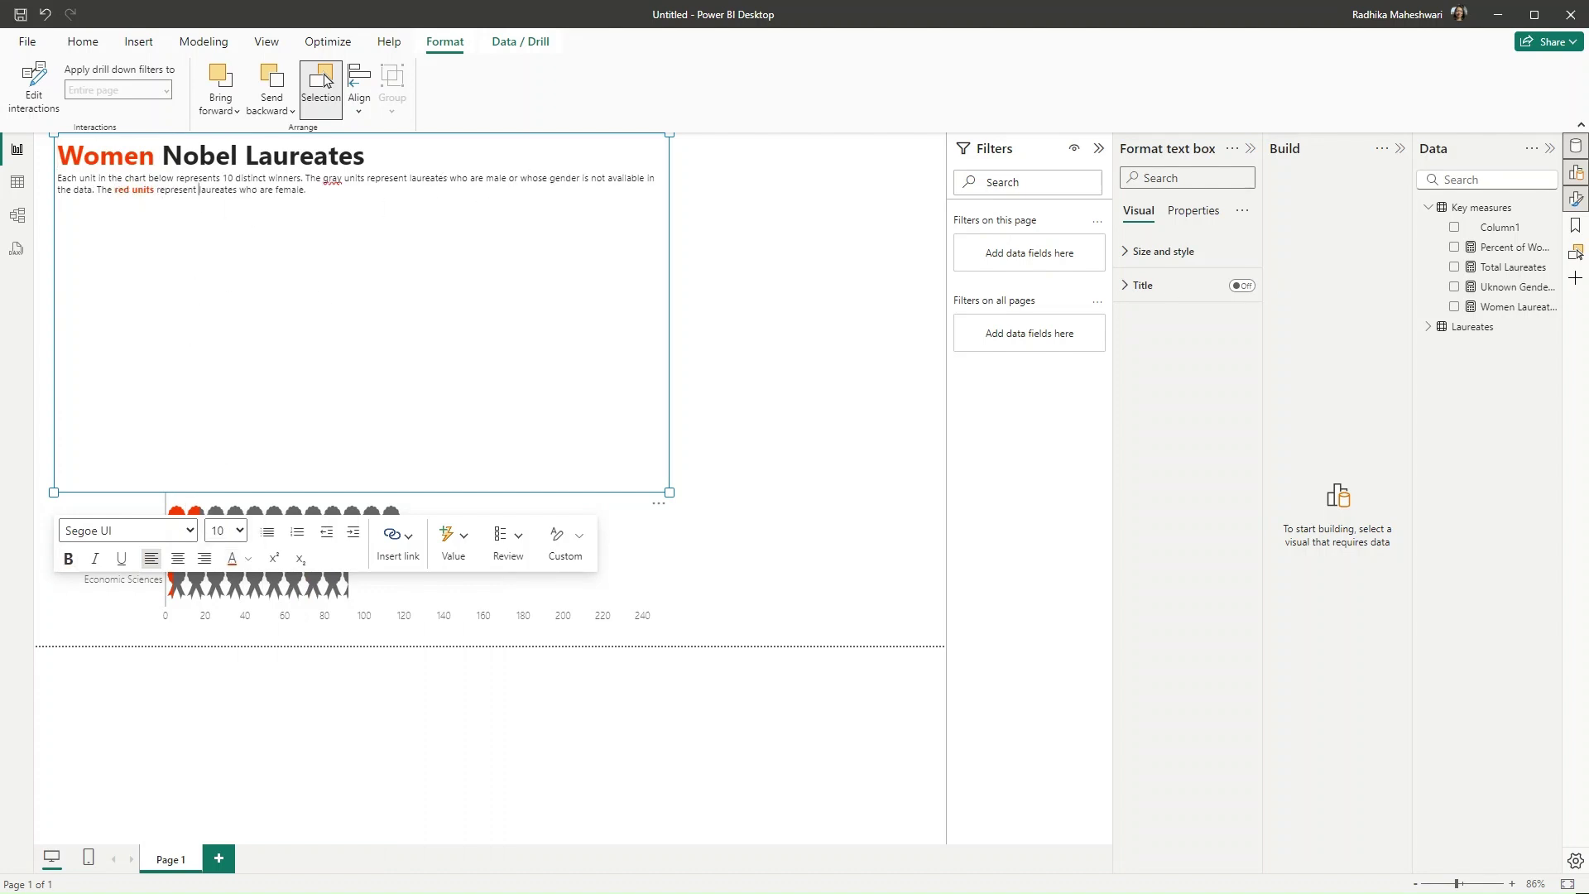
{"action": "left_click_drag", "start_coordinate": [325, 181], "coordinate": [369, 180]}
{"action": "key", "text": "ctrl+b"}
{"action": "left_click", "coordinate": [248, 559]}
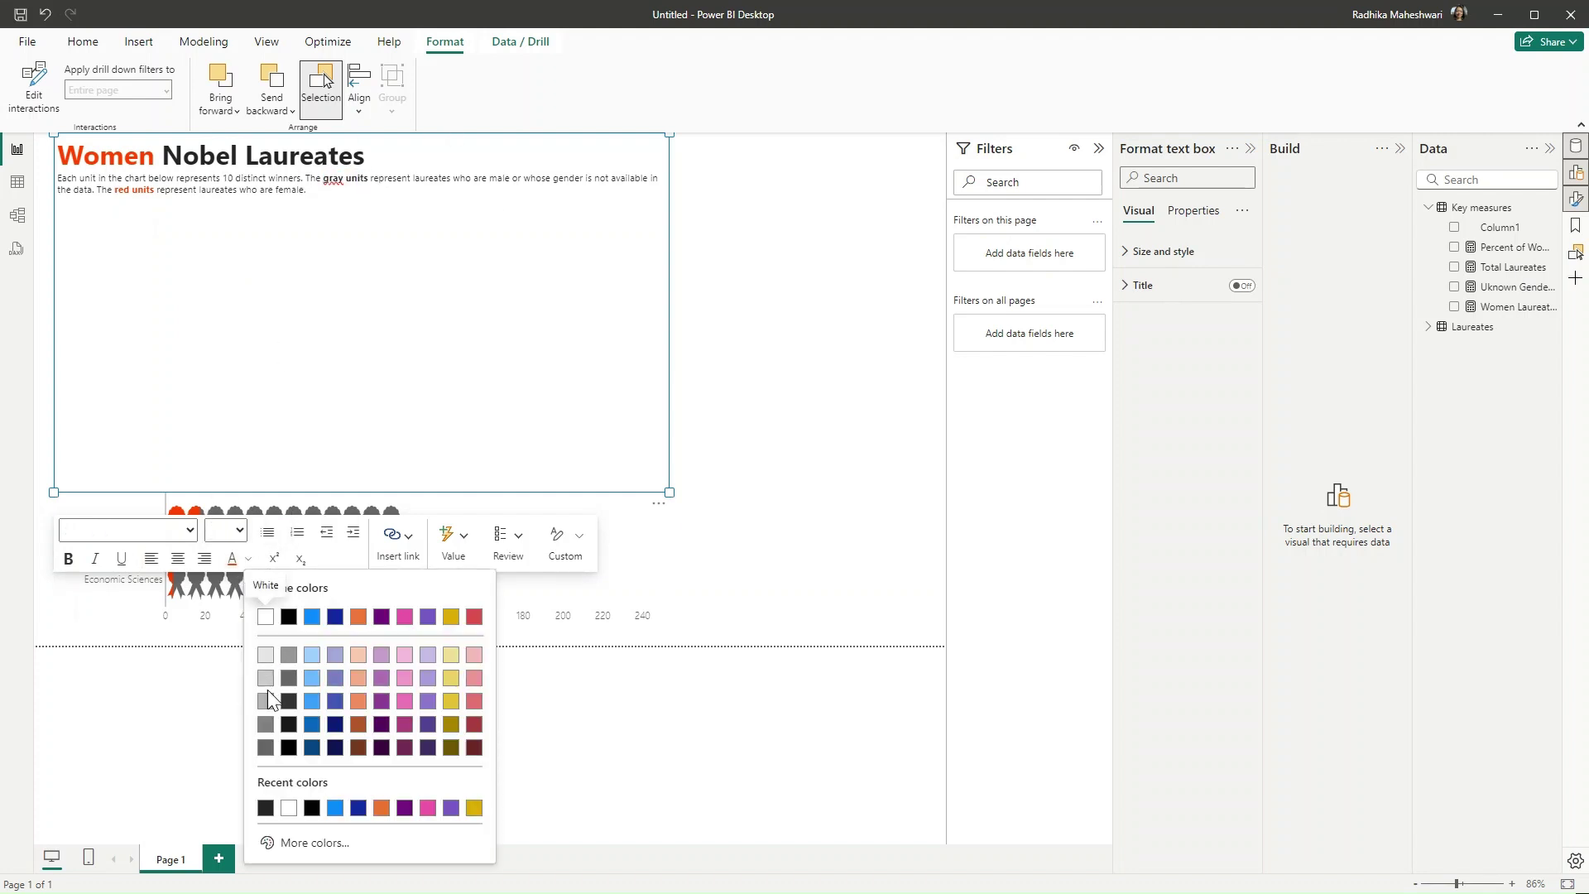
{"action": "left_click", "coordinate": [295, 838]}
{"action": "left_click", "coordinate": [292, 830]}
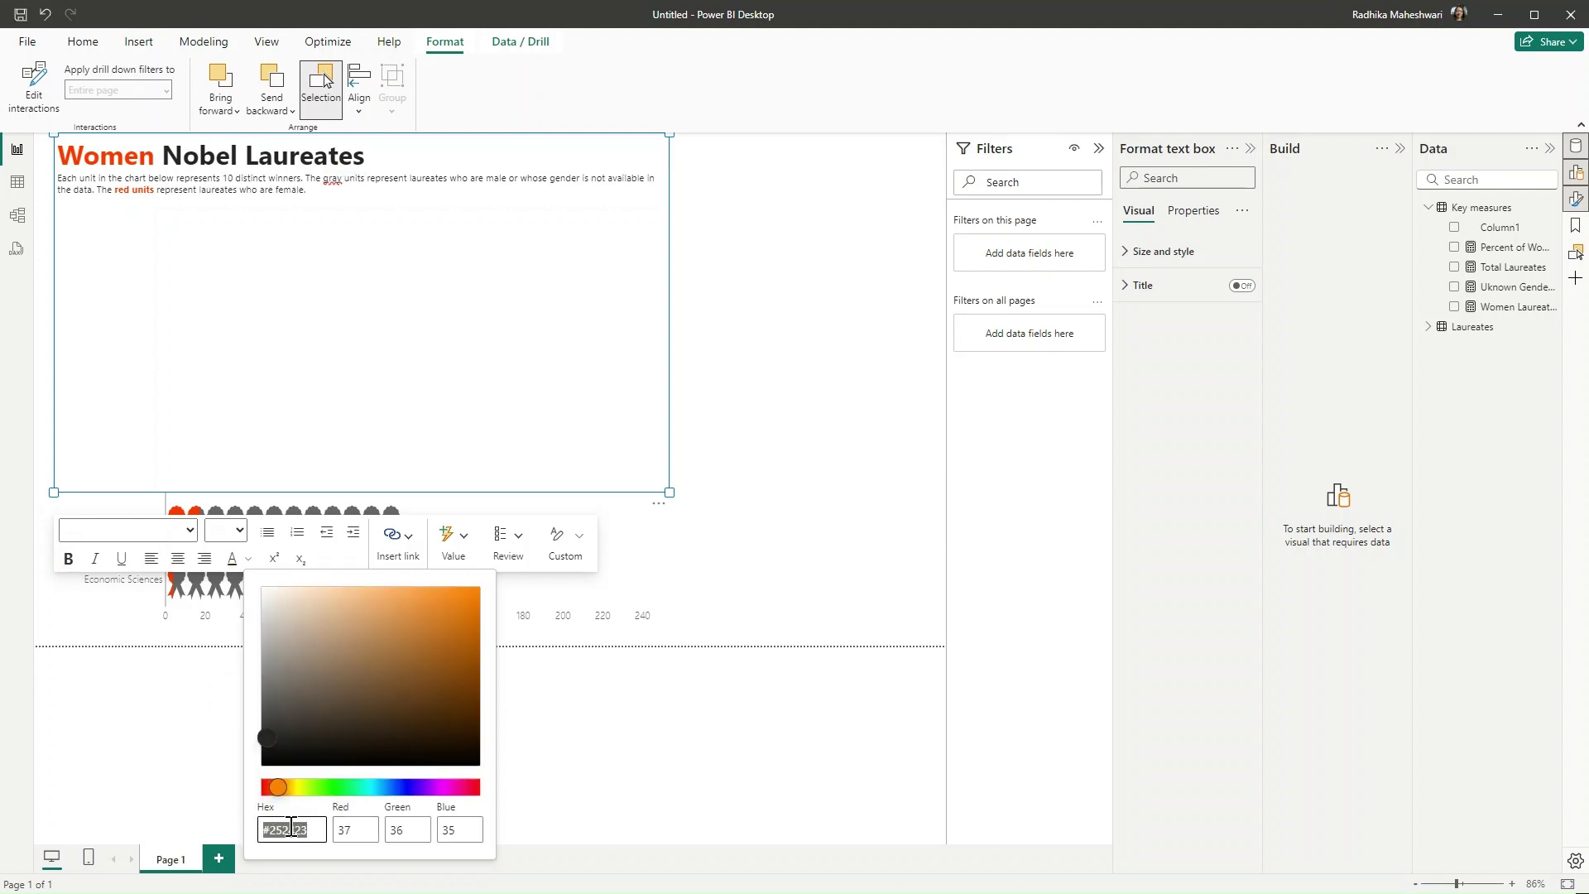
{"action": "left_click", "coordinate": [379, 249]}
{"action": "left_click_drag", "start_coordinate": [368, 179], "coordinate": [322, 178]}
{"action": "key", "text": "ctrl+b"}
Set the explanatory text to 16 points and resize the title text box to a short strip spanning the page width above the chart.
{"action": "left_click_drag", "start_coordinate": [358, 252], "coordinate": [71, 178]}
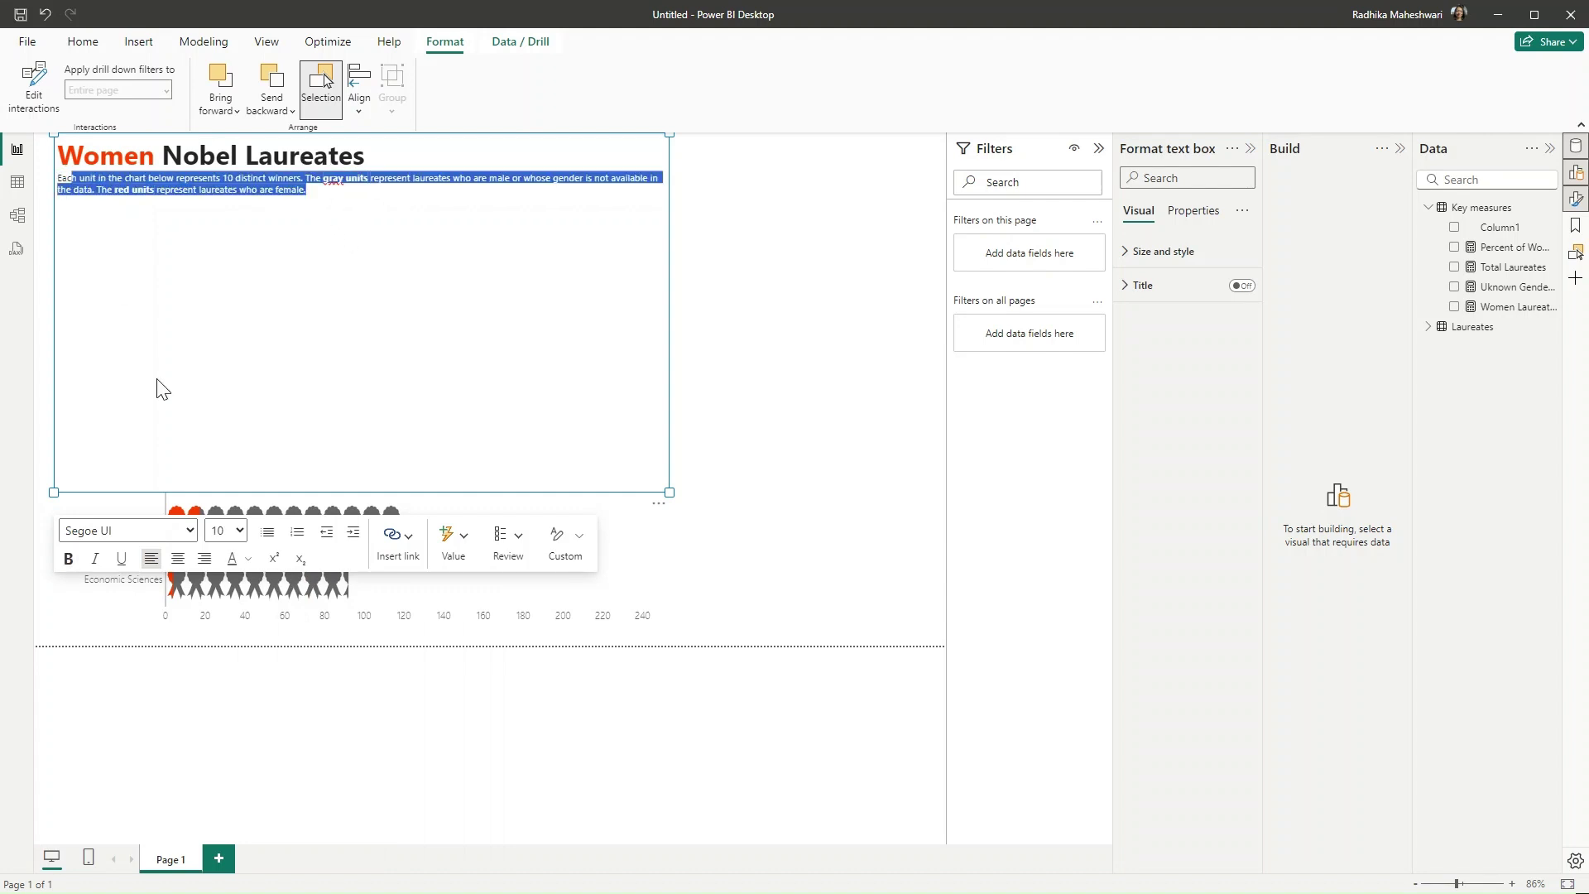
{"action": "left_click", "coordinate": [240, 530]}
{"action": "left_click", "coordinate": [227, 682]}
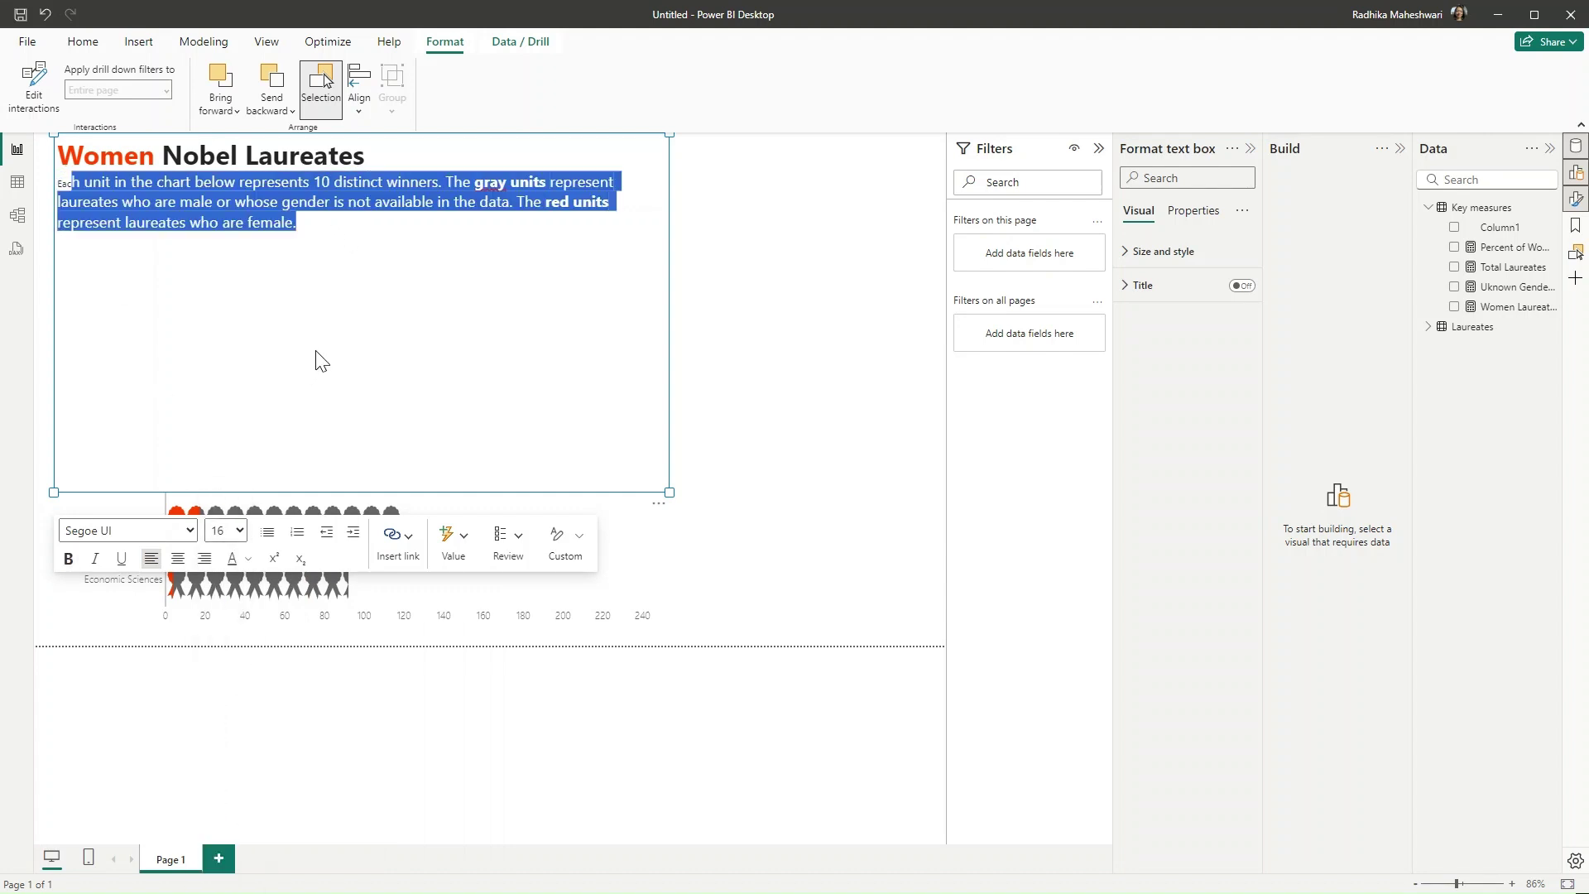
{"action": "left_click_drag", "start_coordinate": [669, 493], "coordinate": [947, 230]}
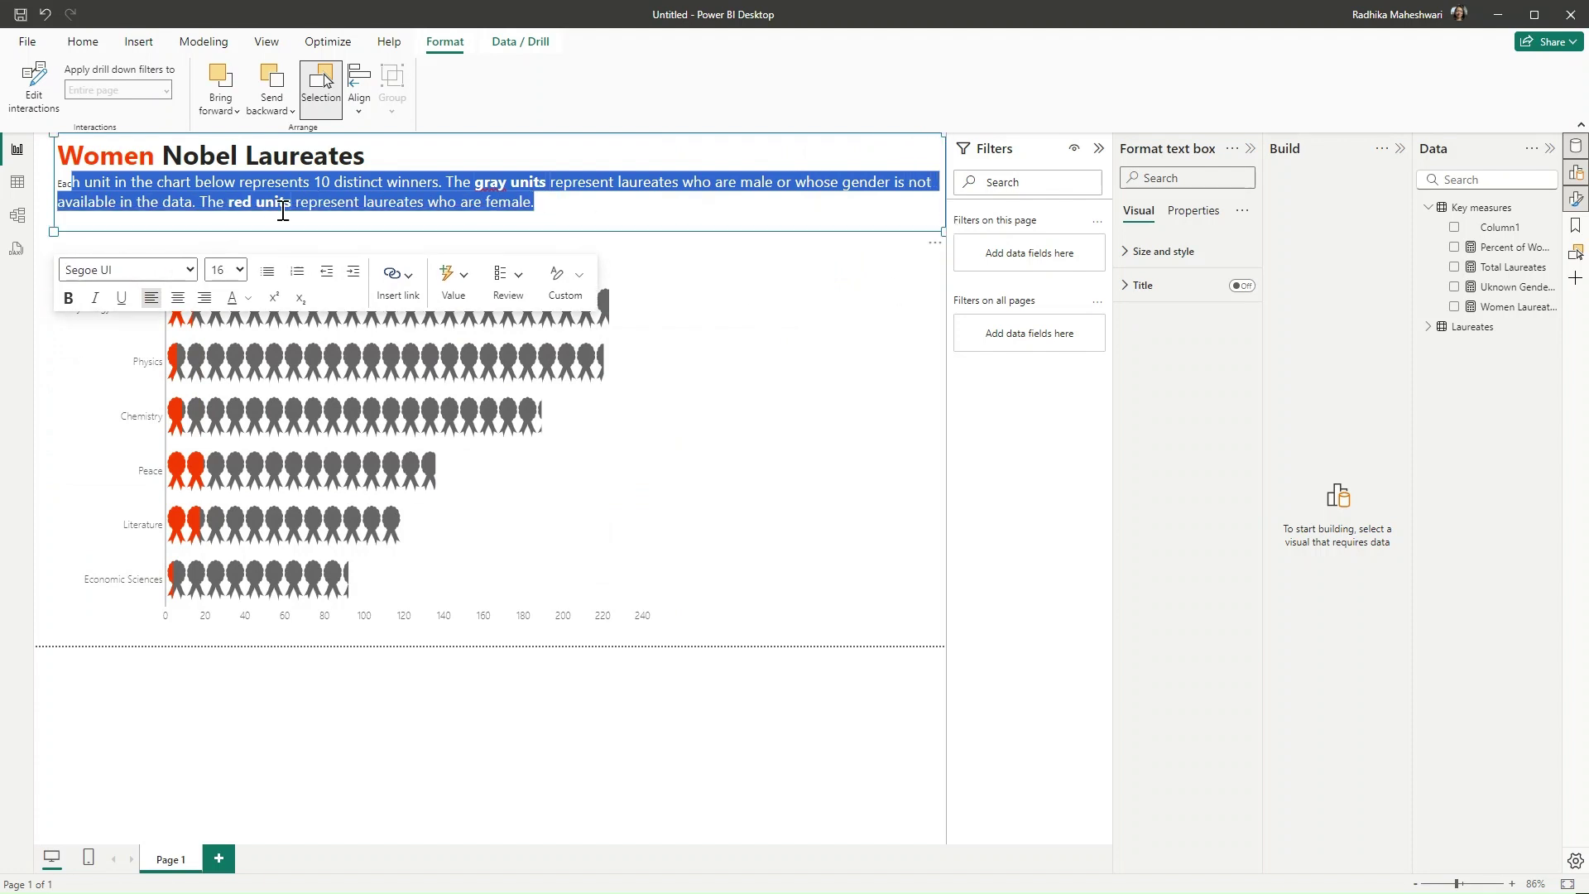
{"action": "left_click_drag", "start_coordinate": [540, 202], "coordinate": [41, 187]}
{"action": "left_click", "coordinate": [240, 269]}
{"action": "left_click", "coordinate": [240, 425]}
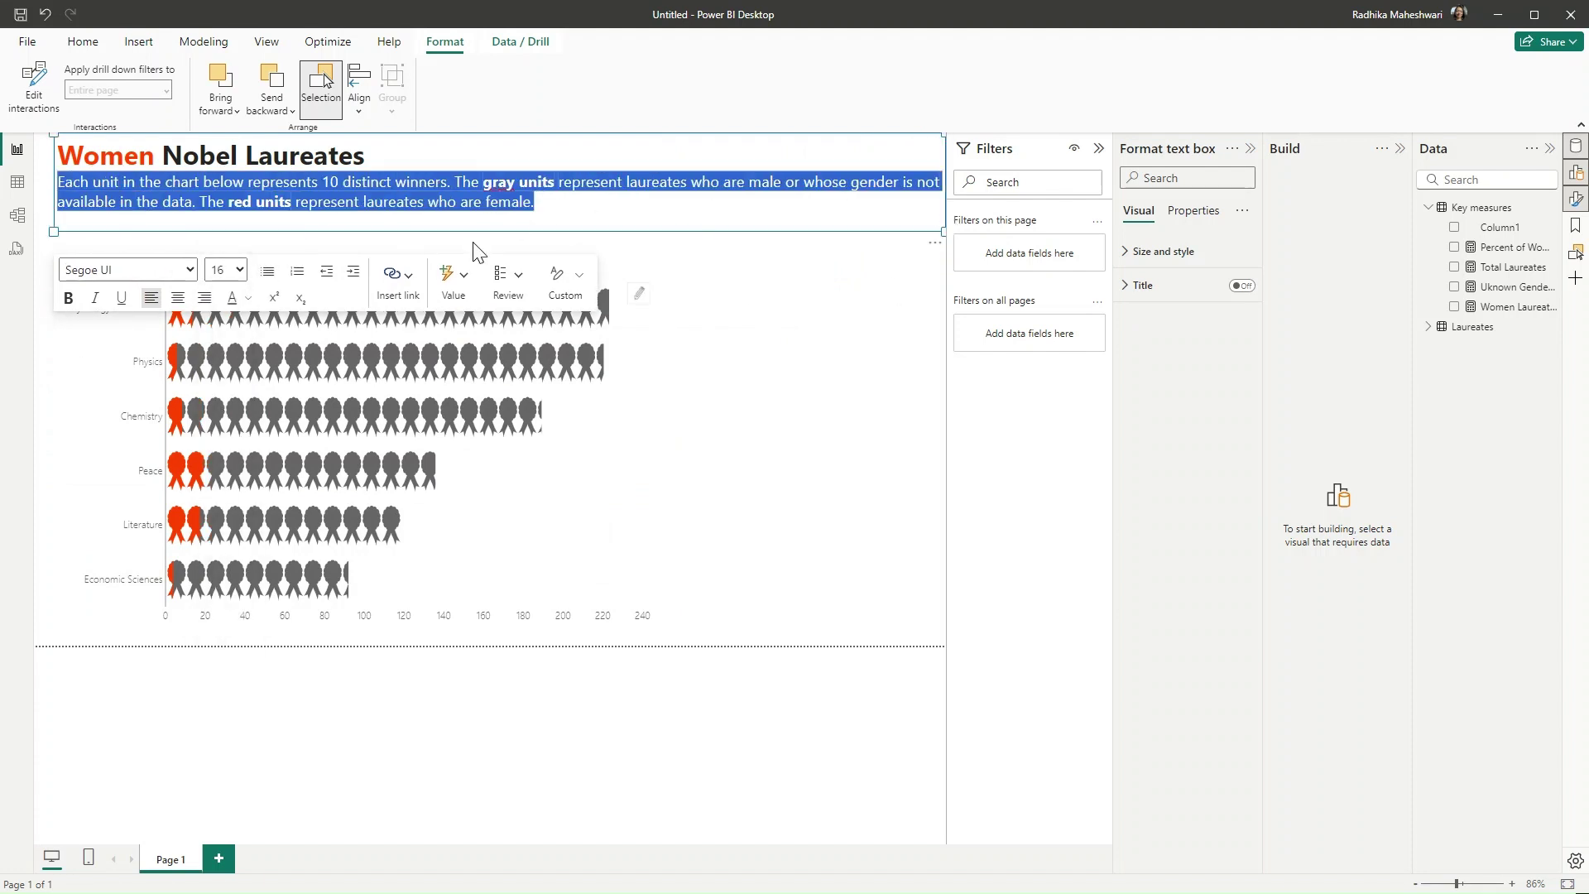
{"action": "left_click", "coordinate": [543, 156]}
{"action": "left_click", "coordinate": [831, 404]}
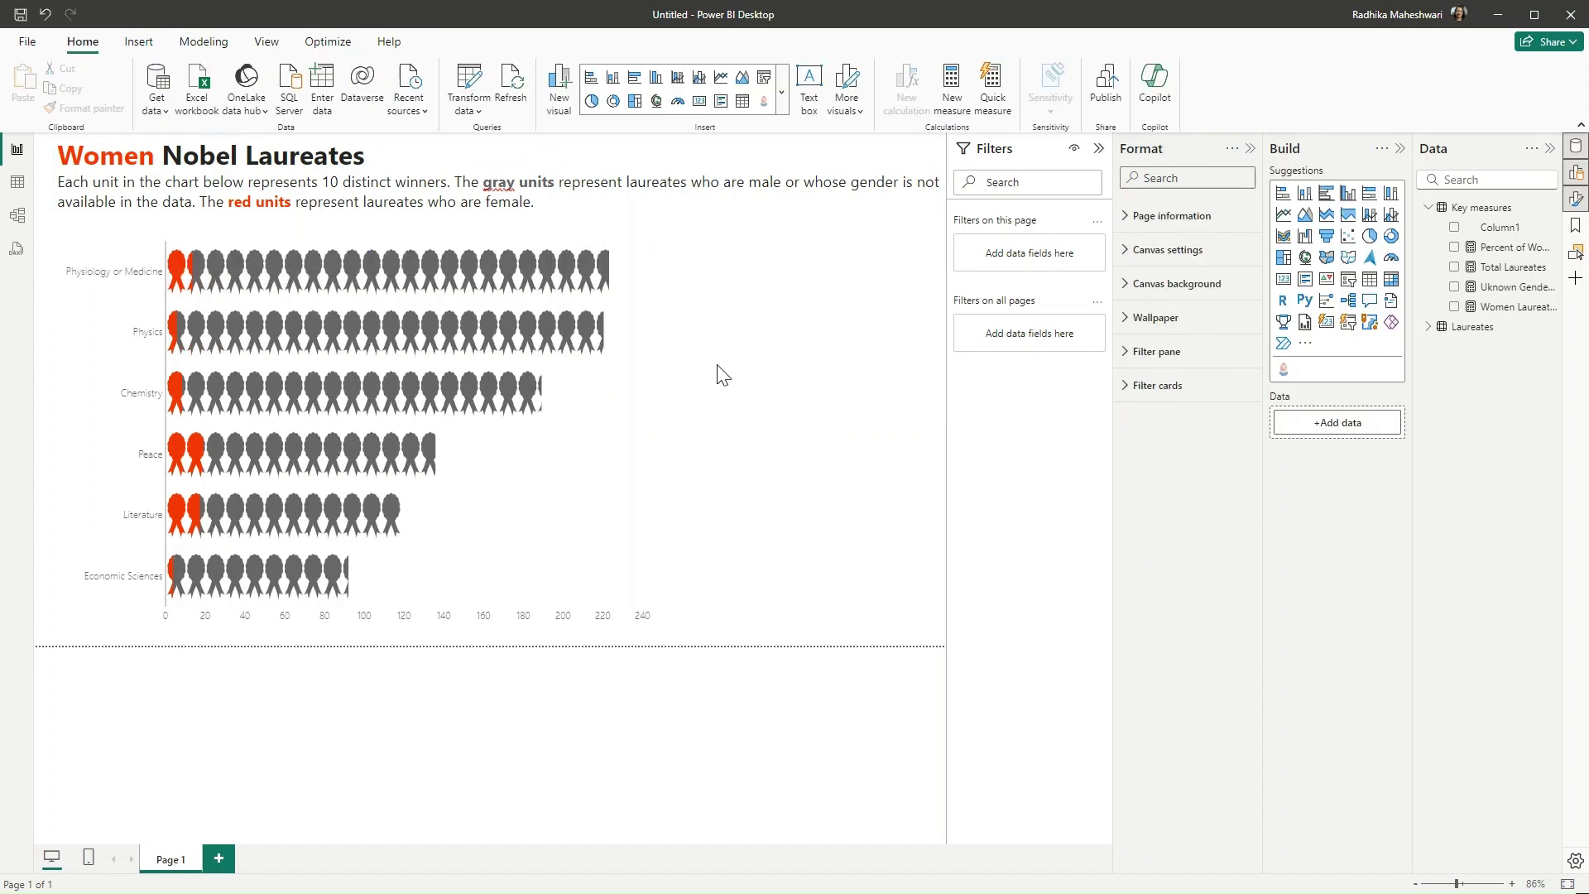
Add a text box beside the chart reading "Marie Curie was the first woman to win a Nobel Prize in 1903." and "Out of" plus dynamic total laureates.
{"action": "left_click", "coordinate": [809, 84]}
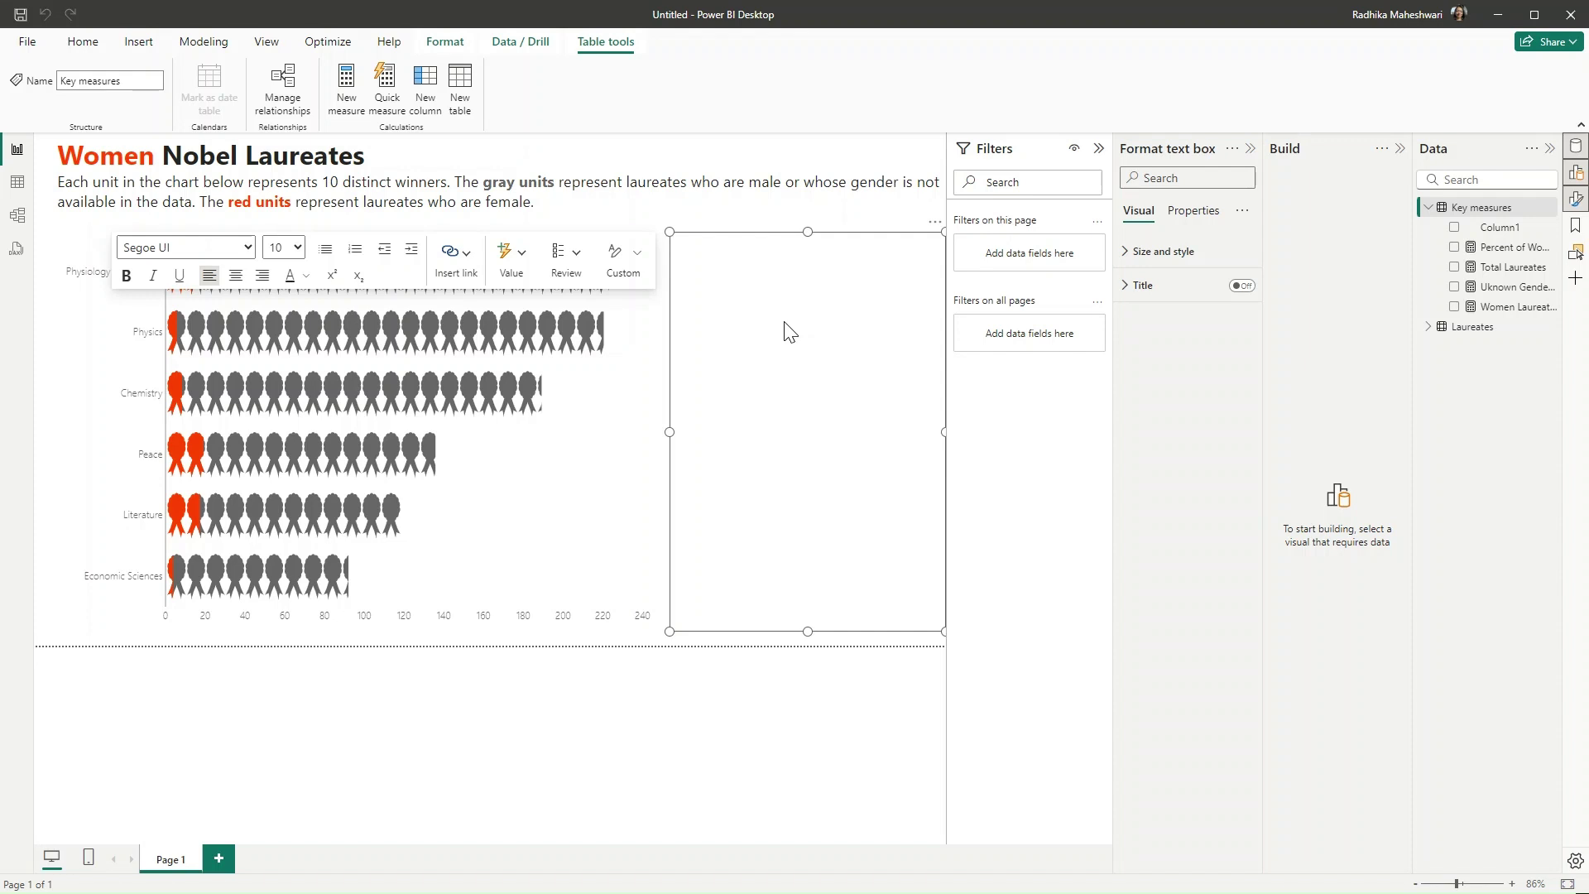
{"action": "type", "text": "Marie Curie was the first woman to win a Nobel Prize in 1903."}
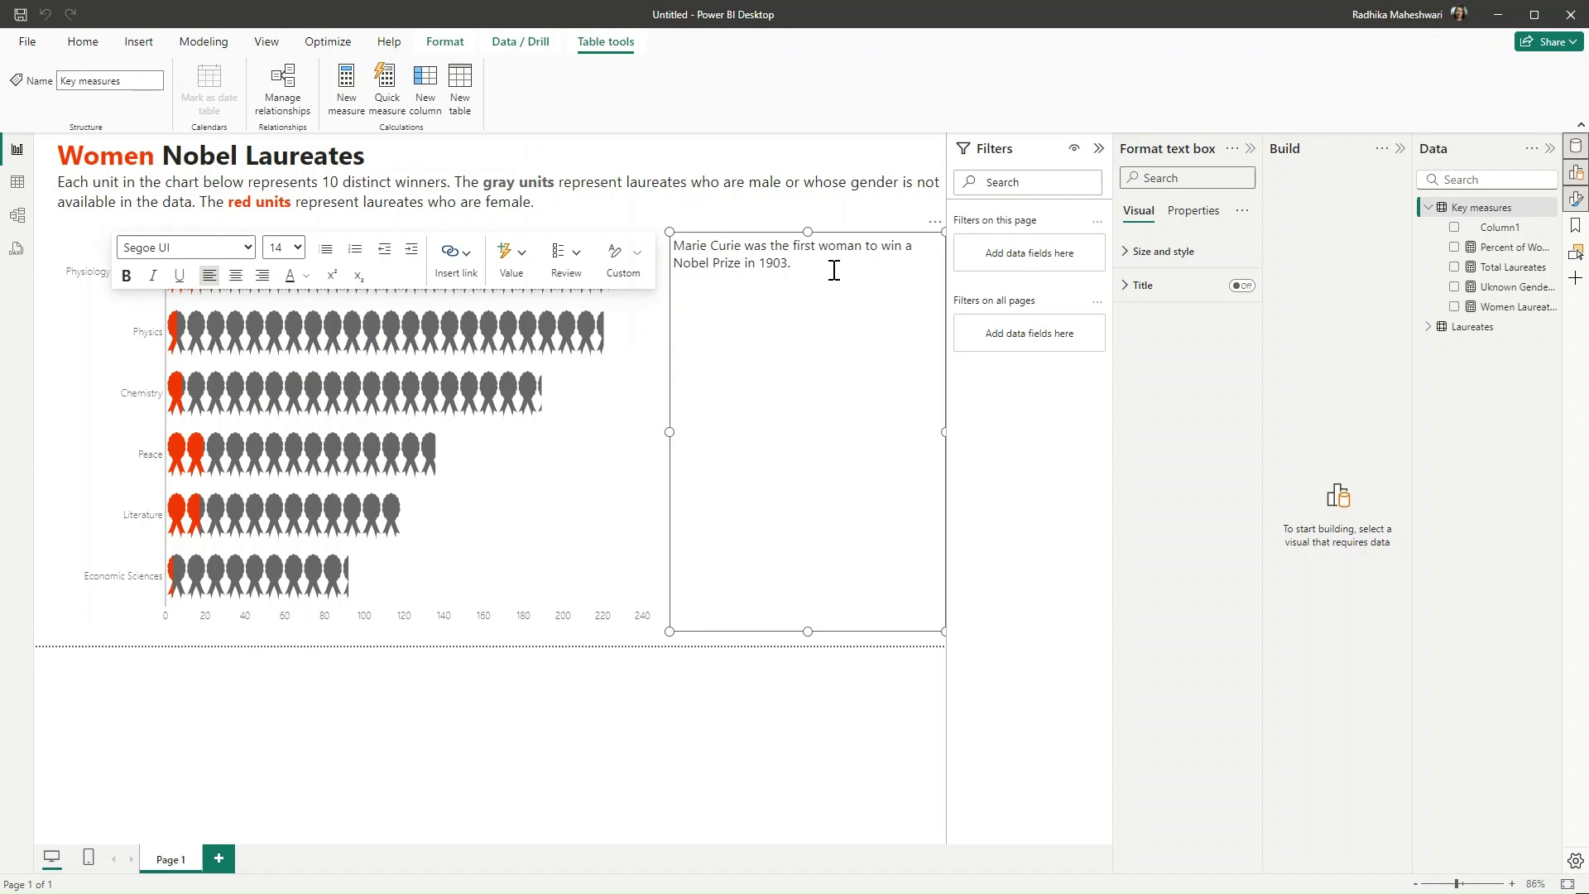
{"action": "type", "text": "Out of"}
{"action": "left_click", "coordinate": [517, 257]}
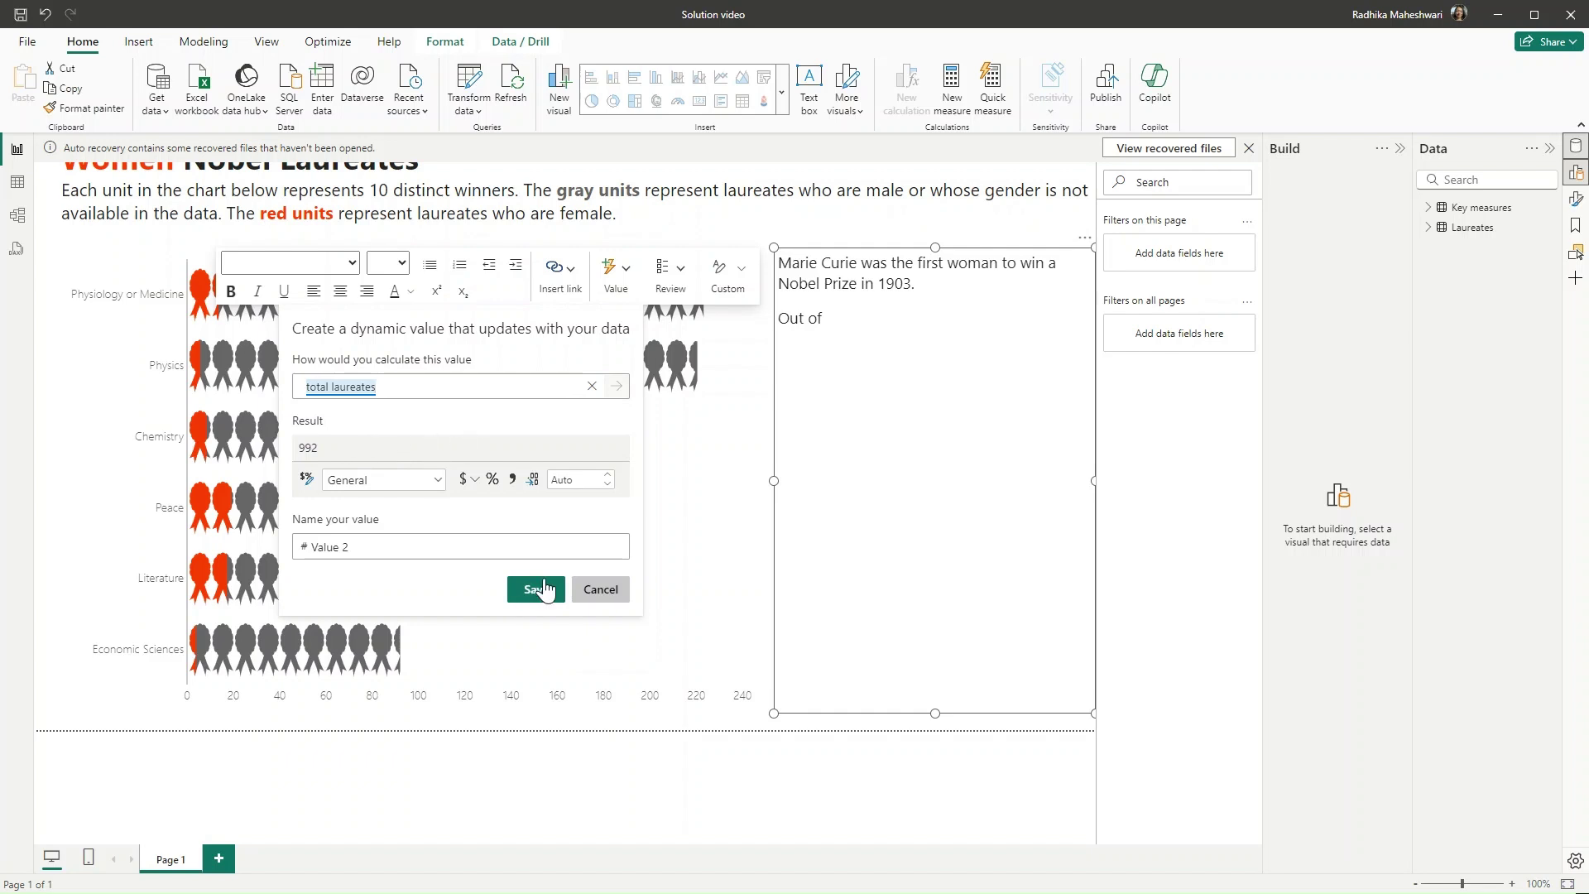
{"action": "left_click", "coordinate": [537, 589]}
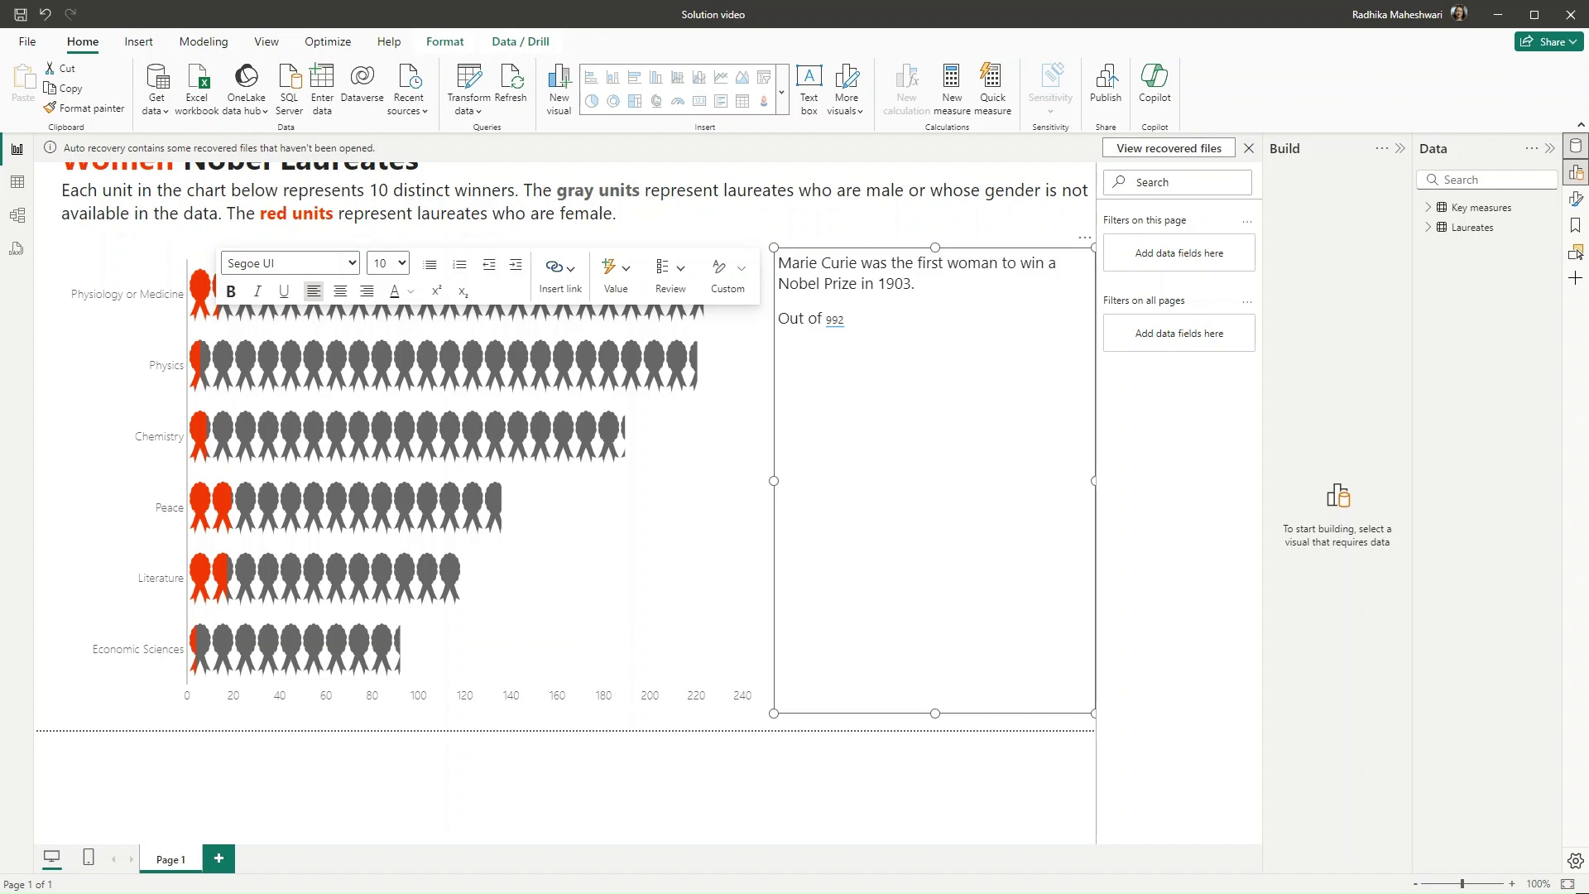
Complete the sentence with ", only", a dynamic women laureates value, and "women have been awarded the prize to date (some of them multiple times).".
{"action": "type", "text": ", only"}
{"action": "left_click", "coordinate": [614, 277]}
{"action": "type", "text": "woem"}
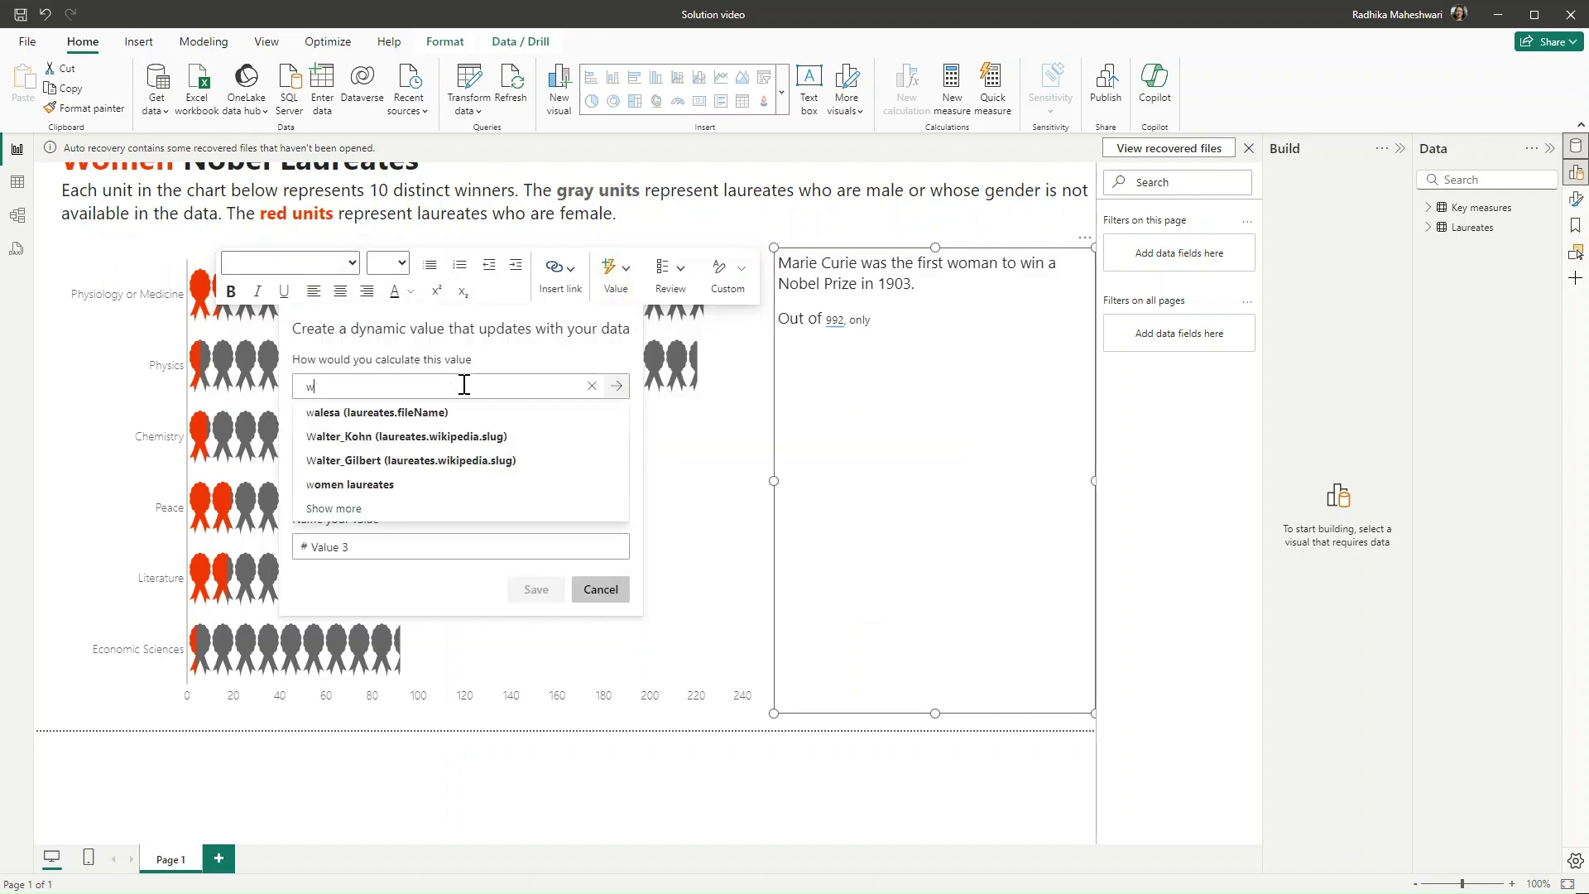
{"action": "key", "text": "BackSpace"}
{"action": "key", "text": "BackSpace"}
{"action": "type", "text": "men l"}
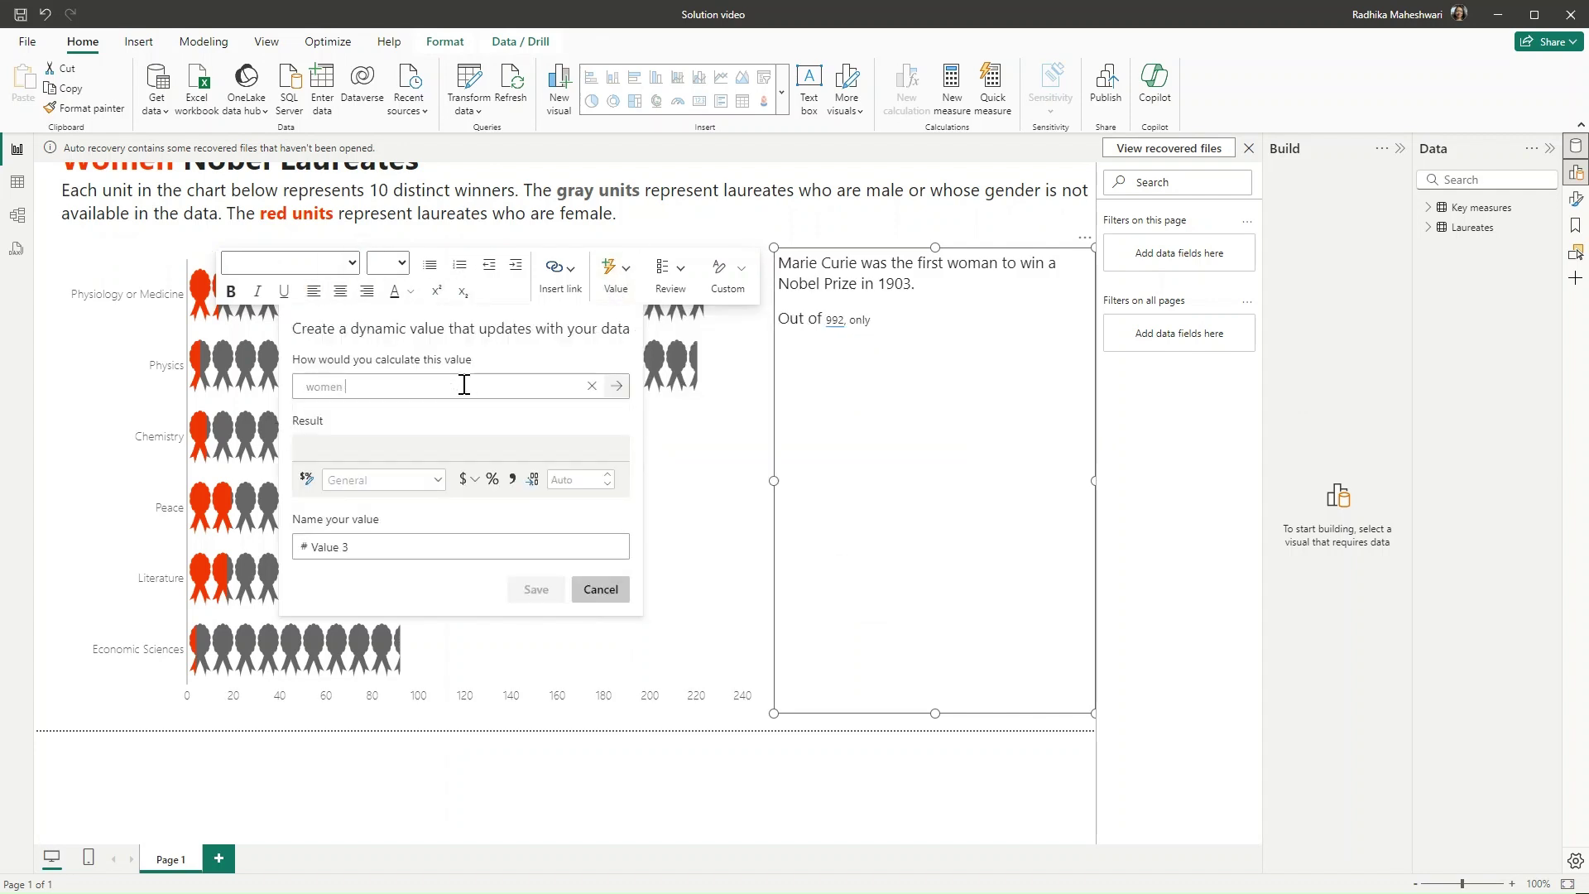
{"action": "left_click", "coordinate": [437, 415]}
{"action": "left_click", "coordinate": [536, 589]}
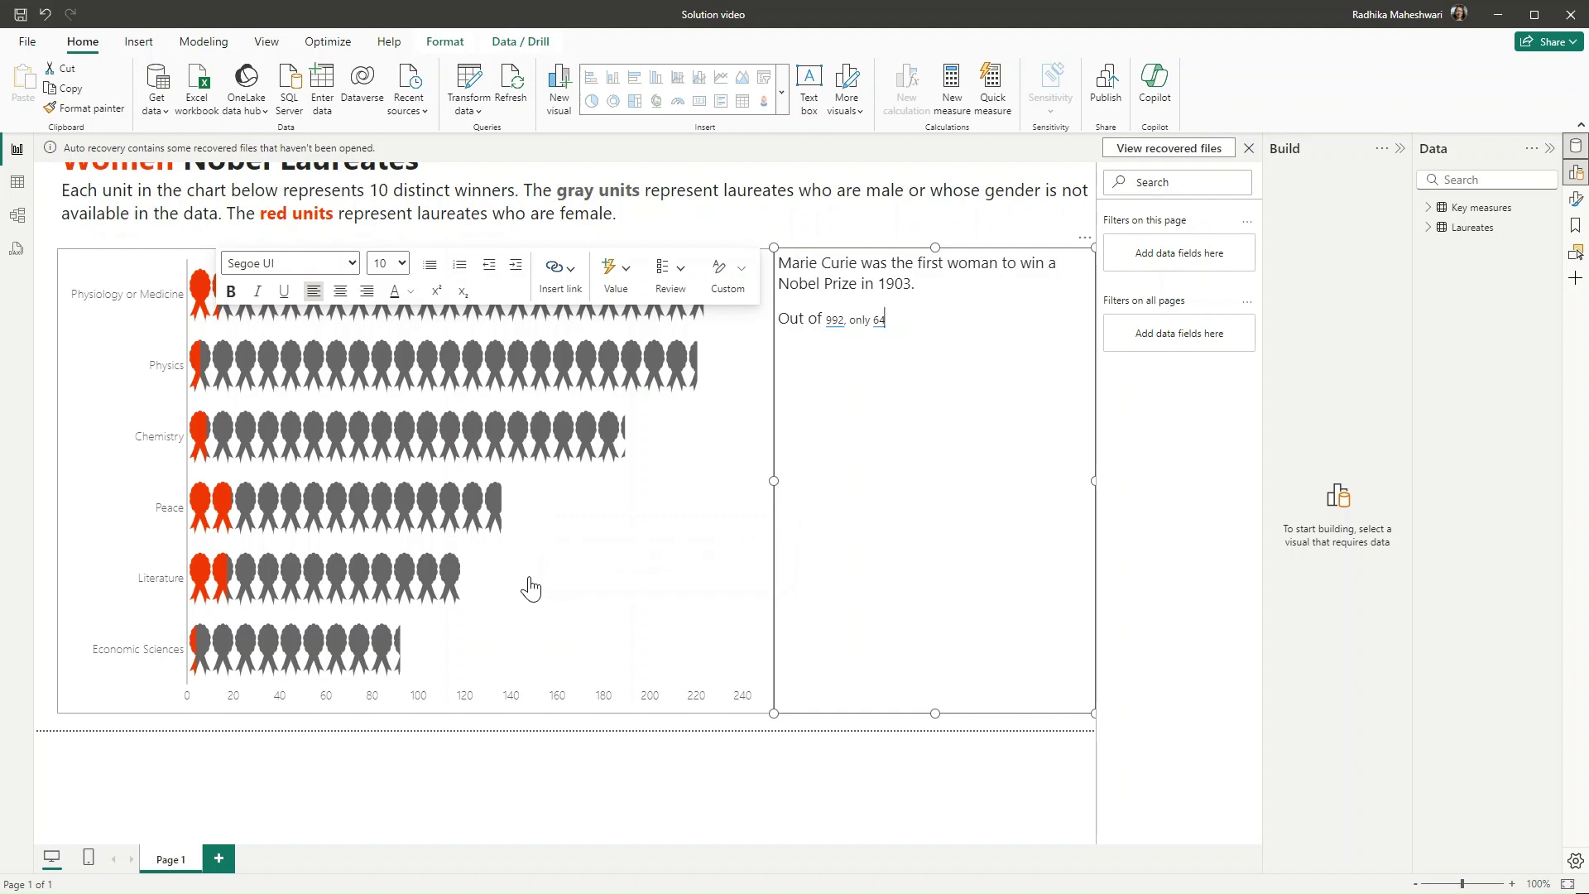
{"action": "type", "text": "women have been awarded the prize to date (some of them multiple times)"}
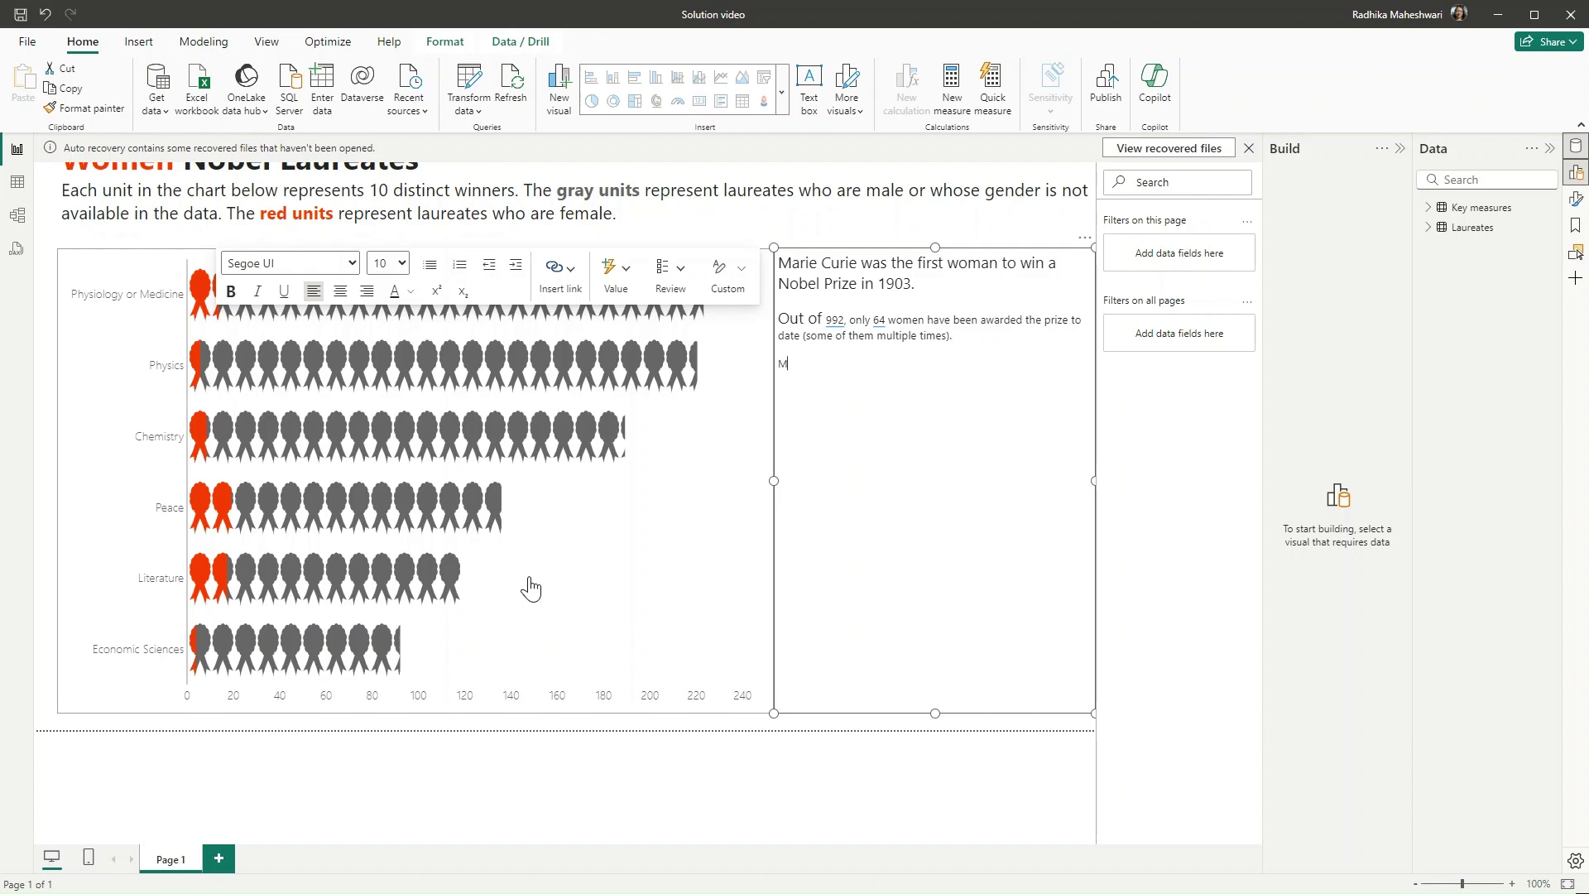
Add the line "Note: There are", a dynamic unknown gender laureates value, and "Nobel Prize recipients whose gender is unknown.".
{"action": "type", "text": "Note:"}
{"action": "type", "text": "There are"}
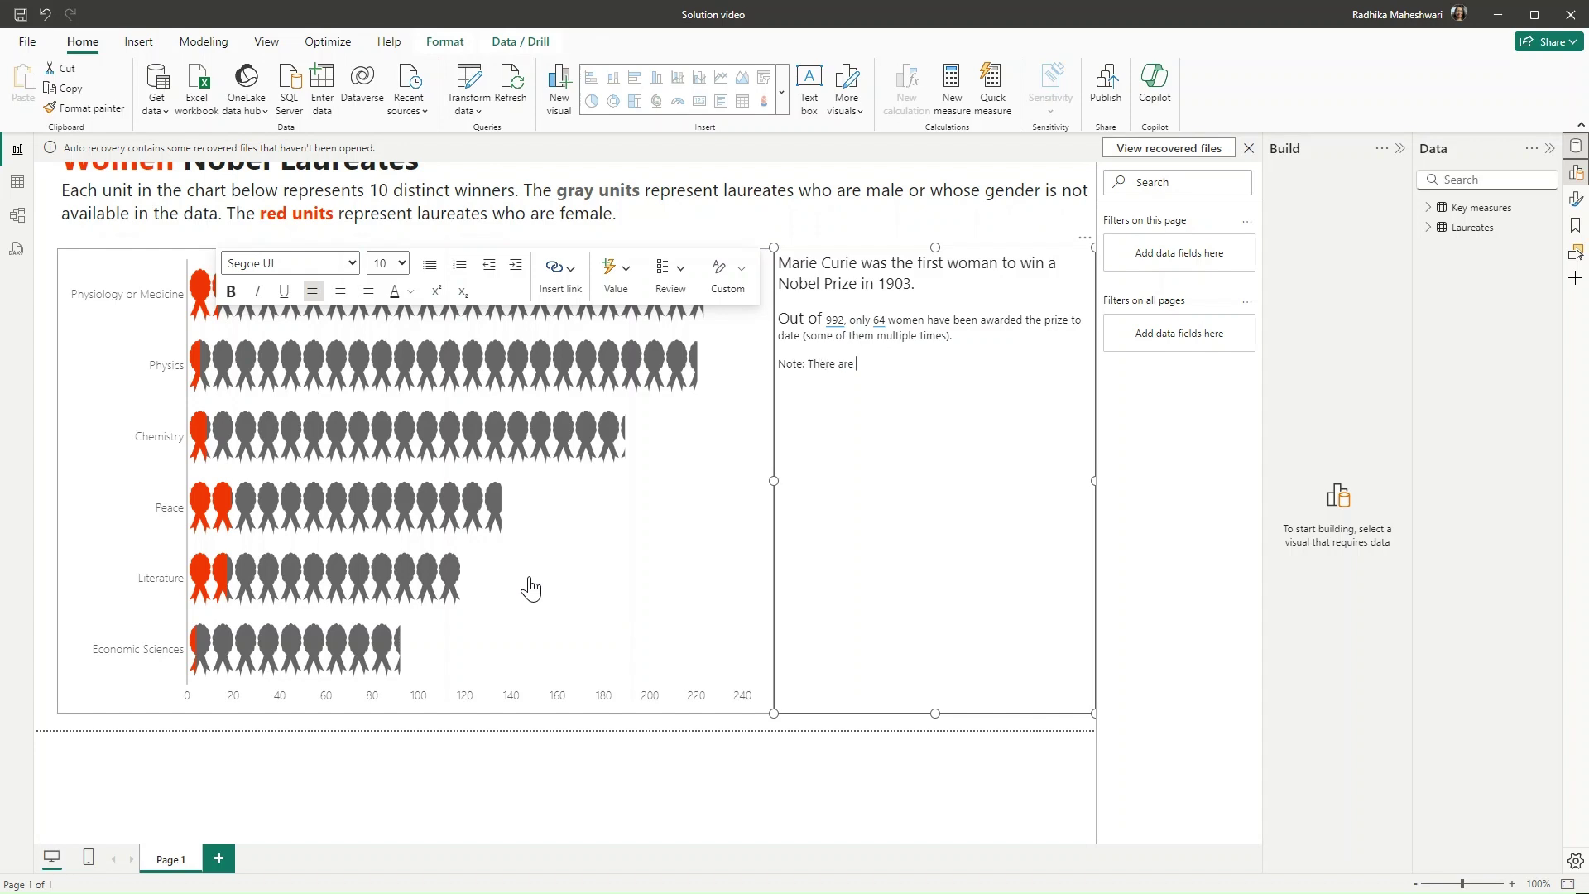
{"action": "left_click", "coordinate": [616, 271]}
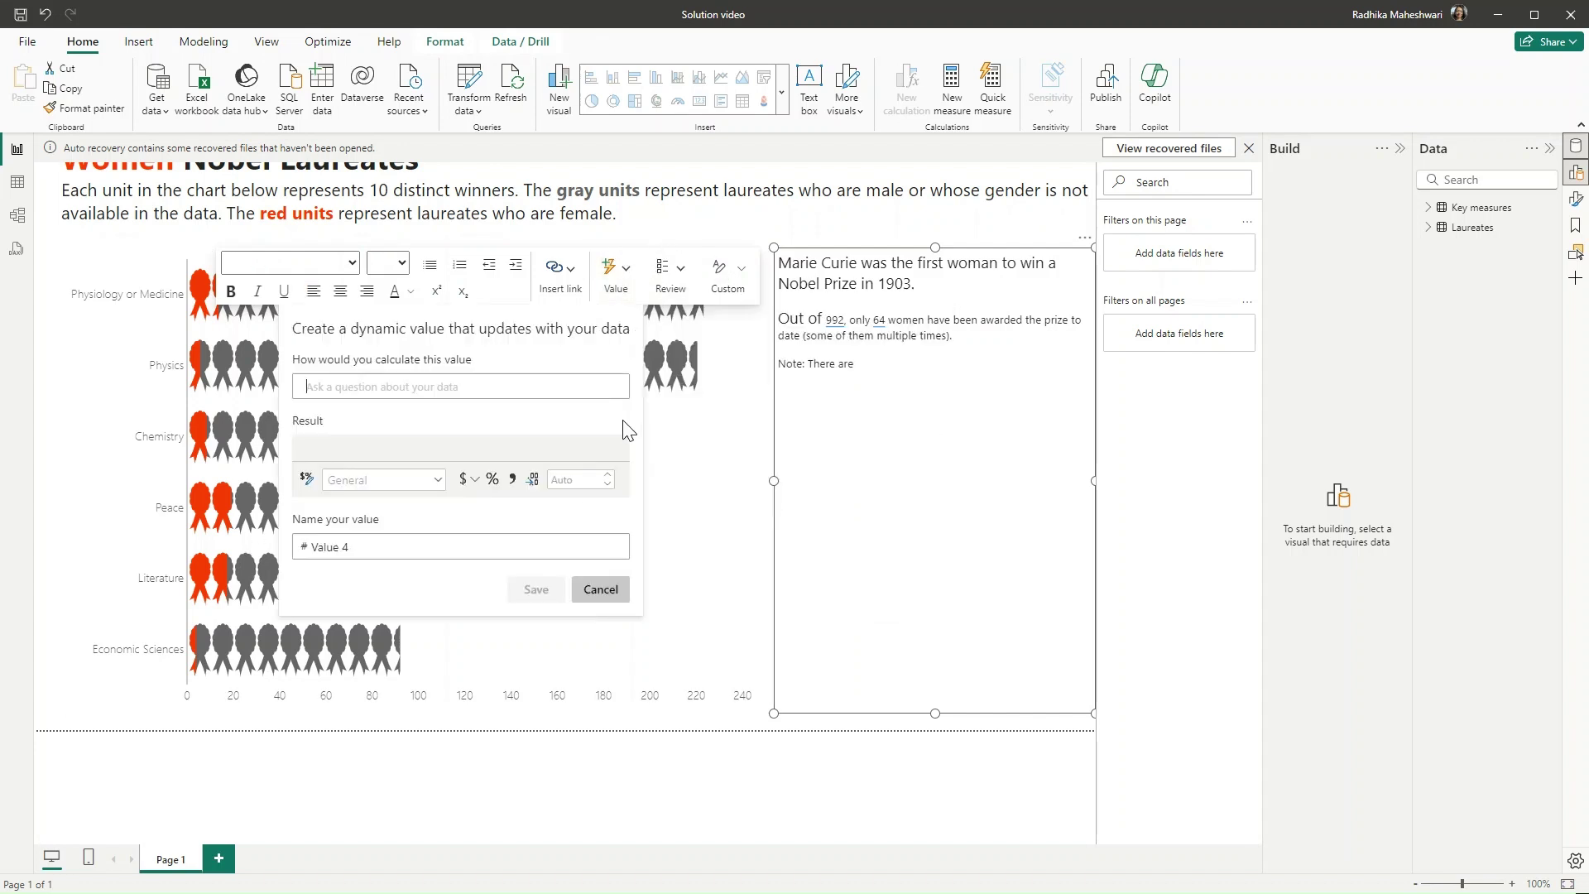
{"action": "left_click", "coordinate": [384, 386]}
{"action": "type", "text": "unknow"}
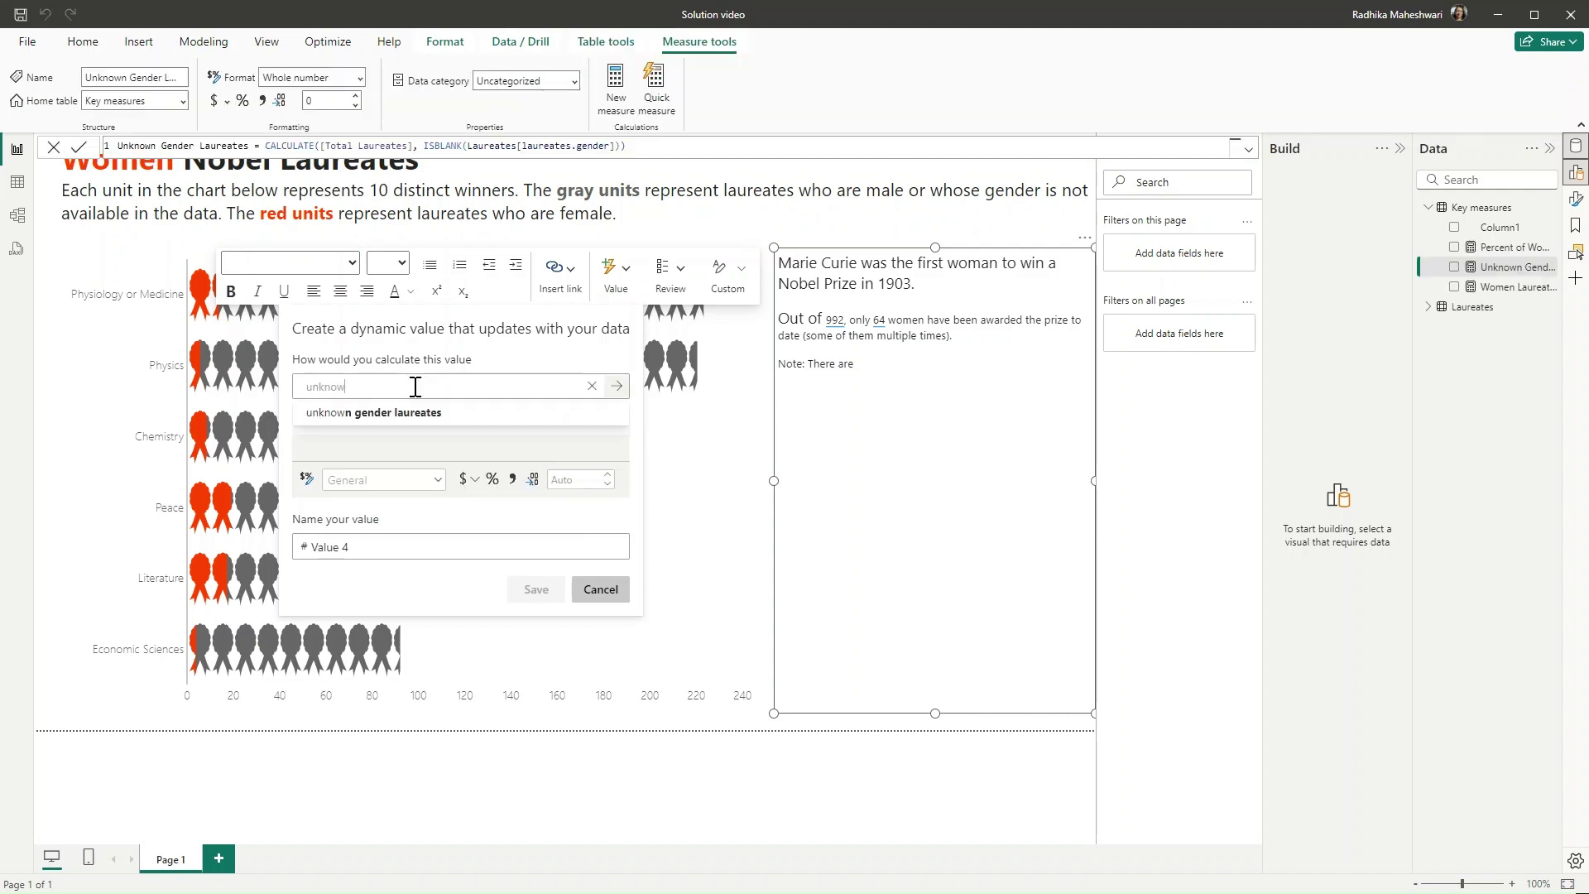
{"action": "left_click", "coordinate": [418, 412]}
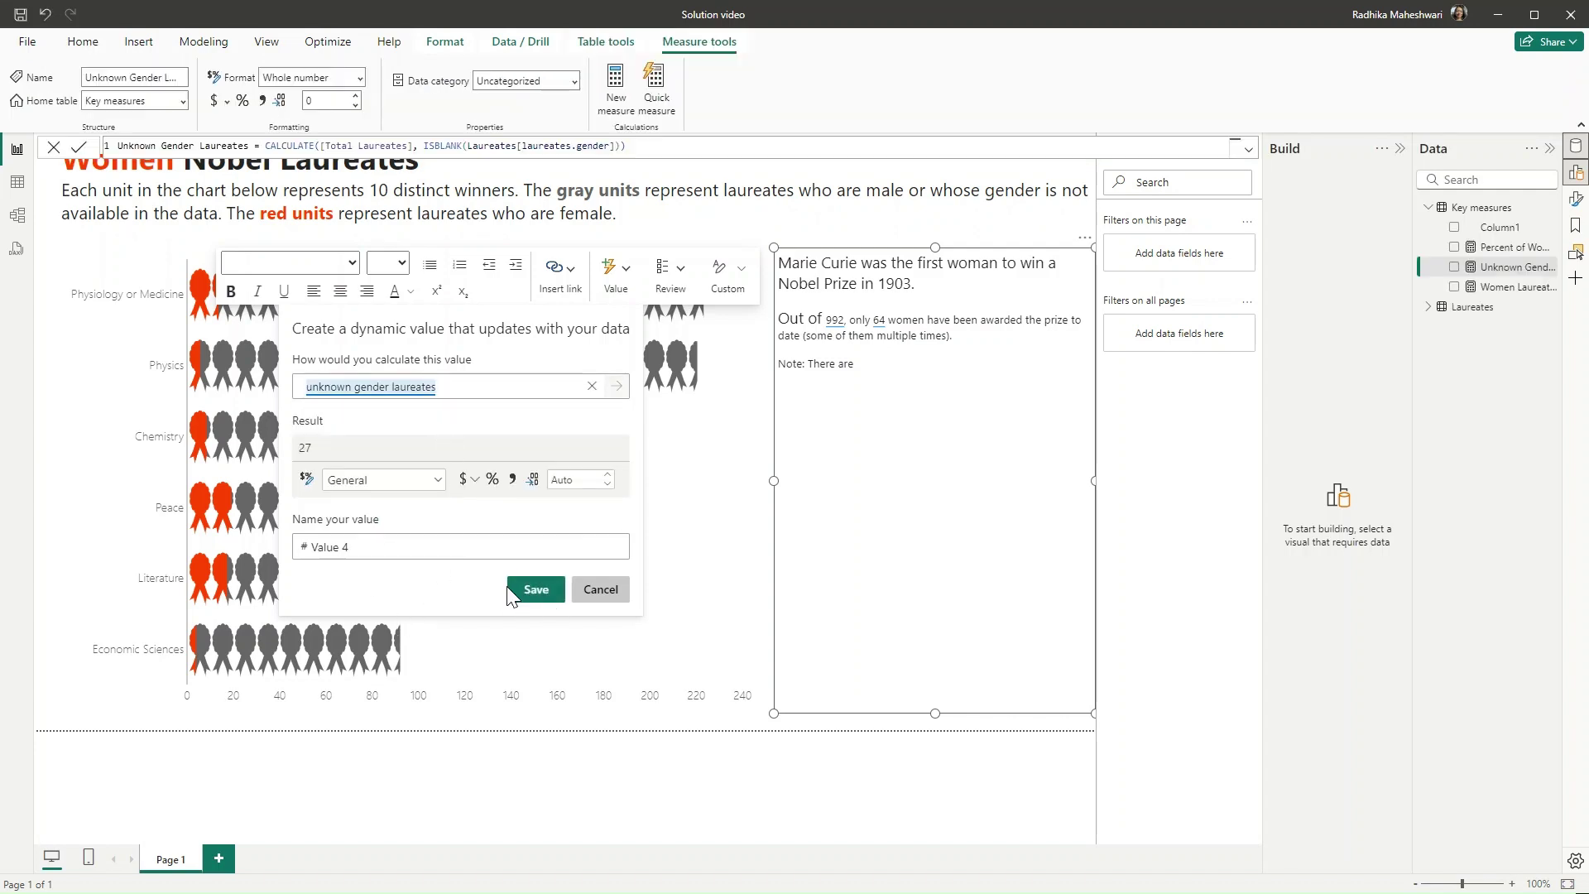
{"action": "left_click", "coordinate": [537, 590]}
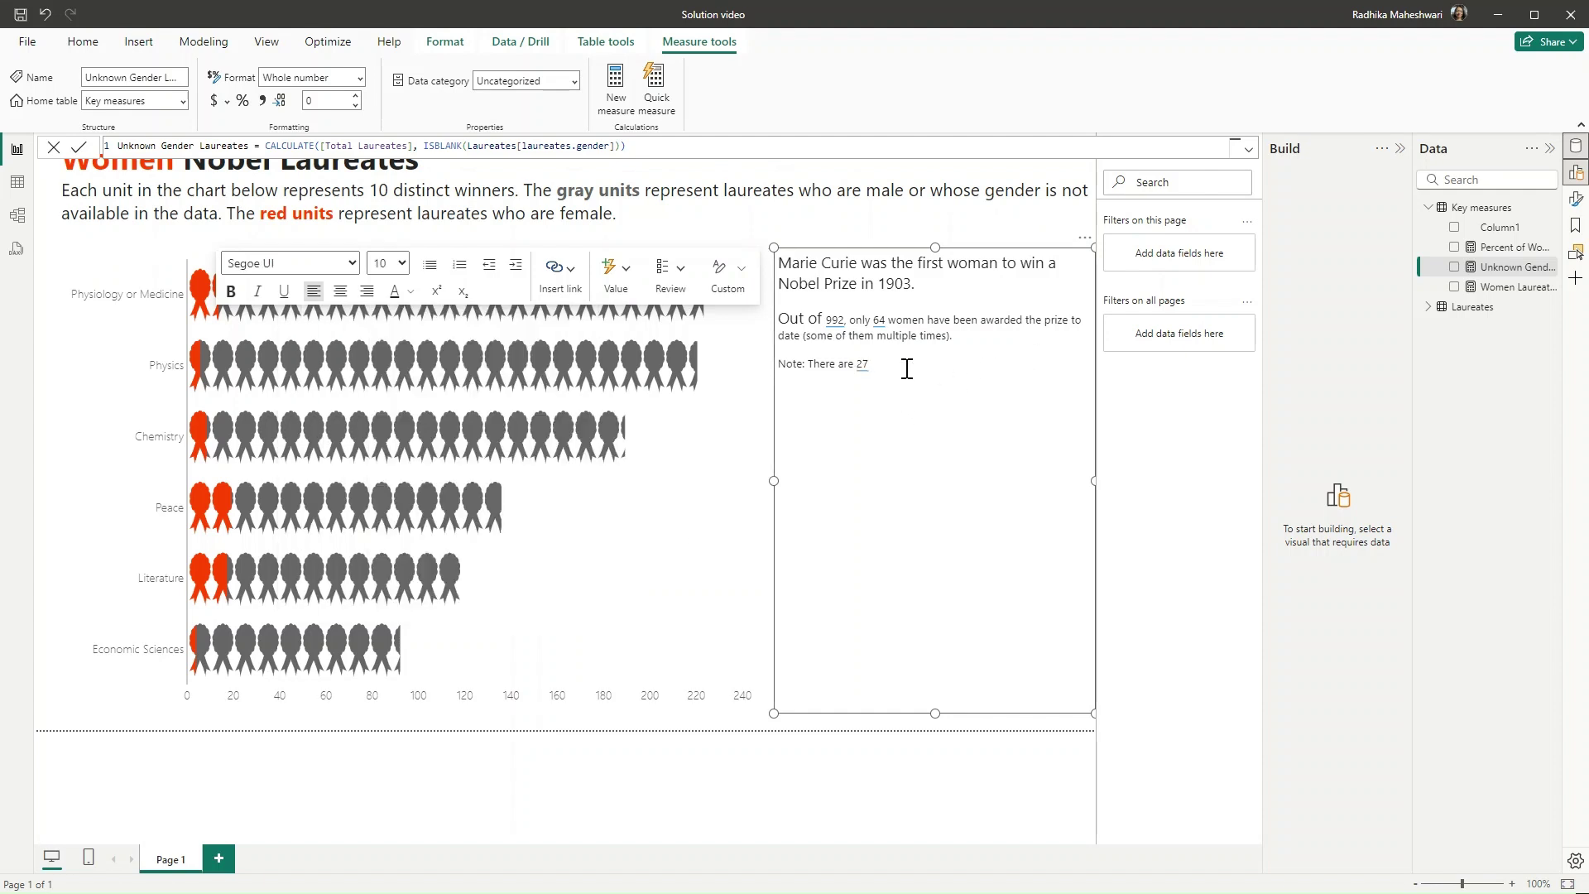
{"action": "type", "text": "Nobel Prize recipients whose gender is unknown."}
Set all the text in the box beside the chart to 14 points and collapse the Build pane.
{"action": "left_click_drag", "start_coordinate": [848, 390], "coordinate": [770, 248]}
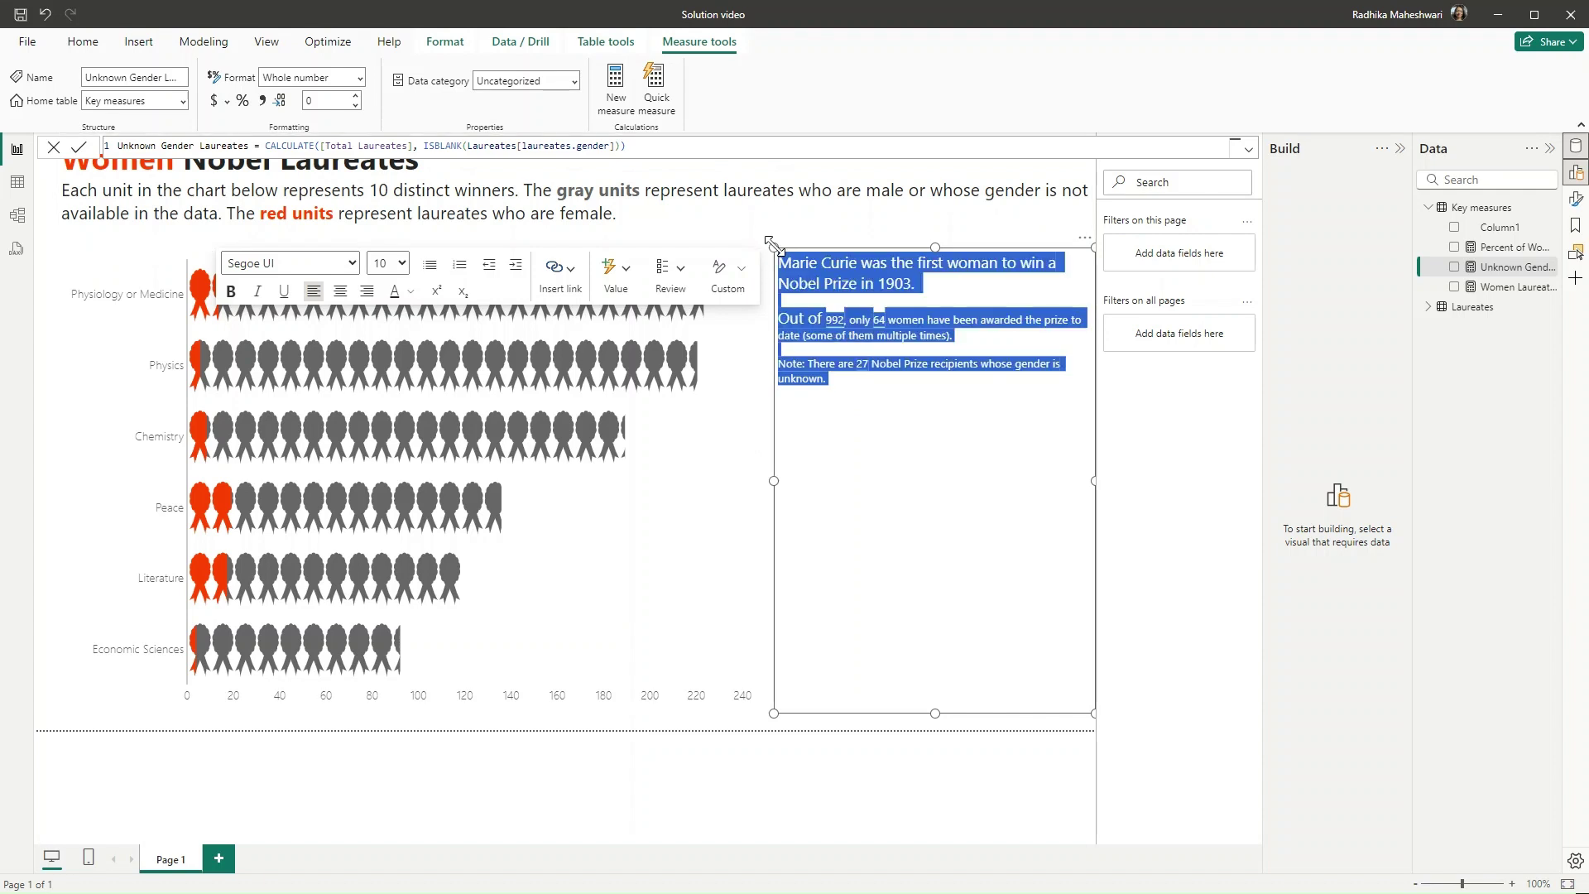
{"action": "left_click", "coordinate": [401, 263]}
{"action": "left_click", "coordinate": [380, 387]}
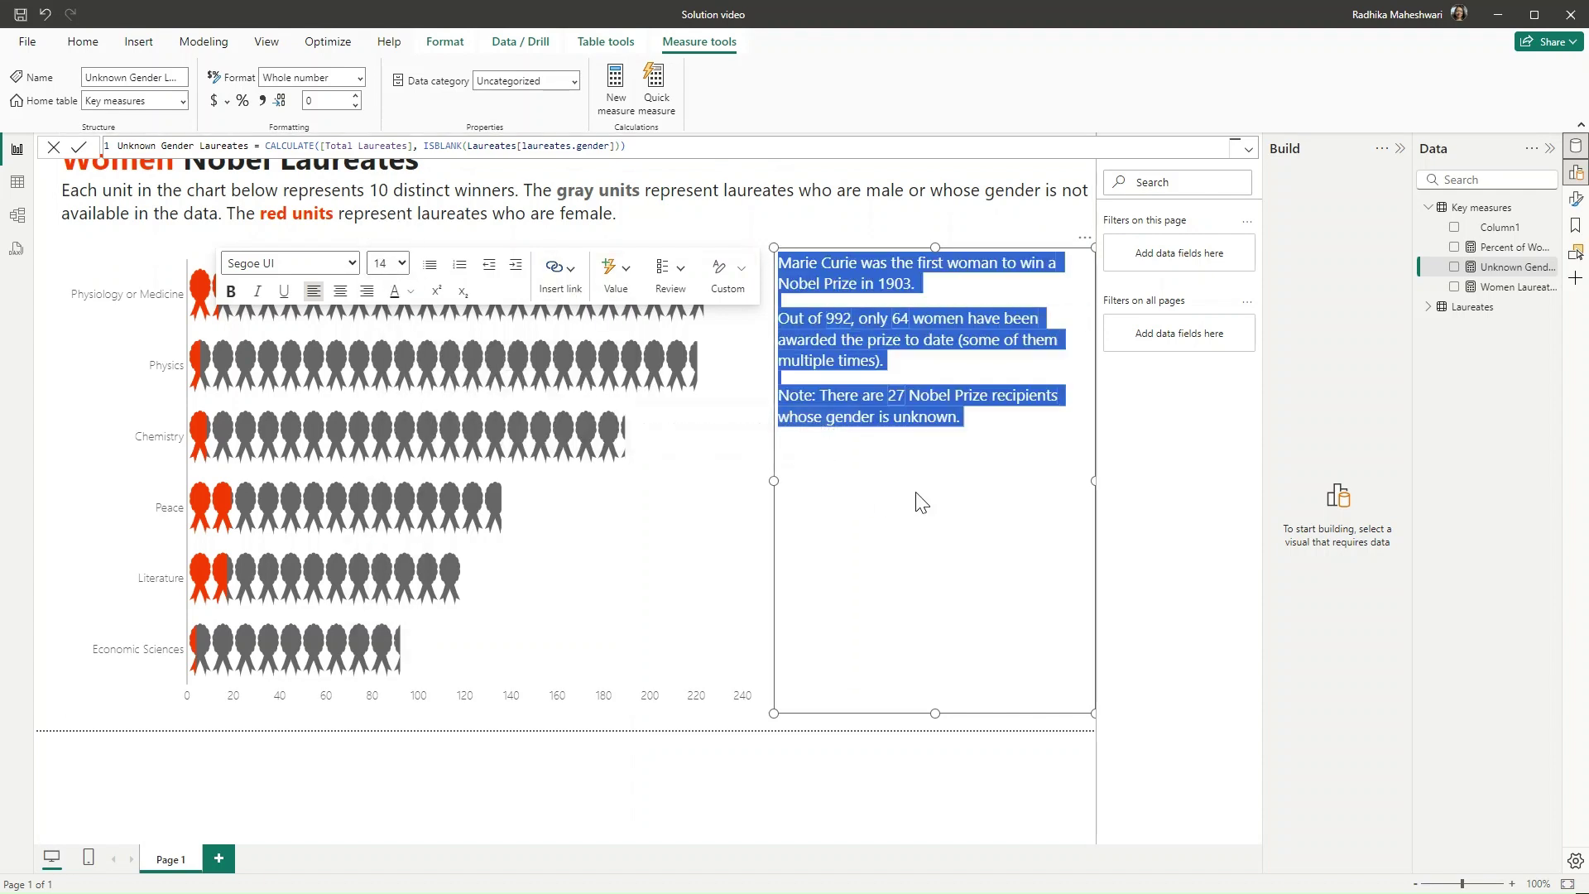
{"action": "left_click", "coordinate": [917, 236]}
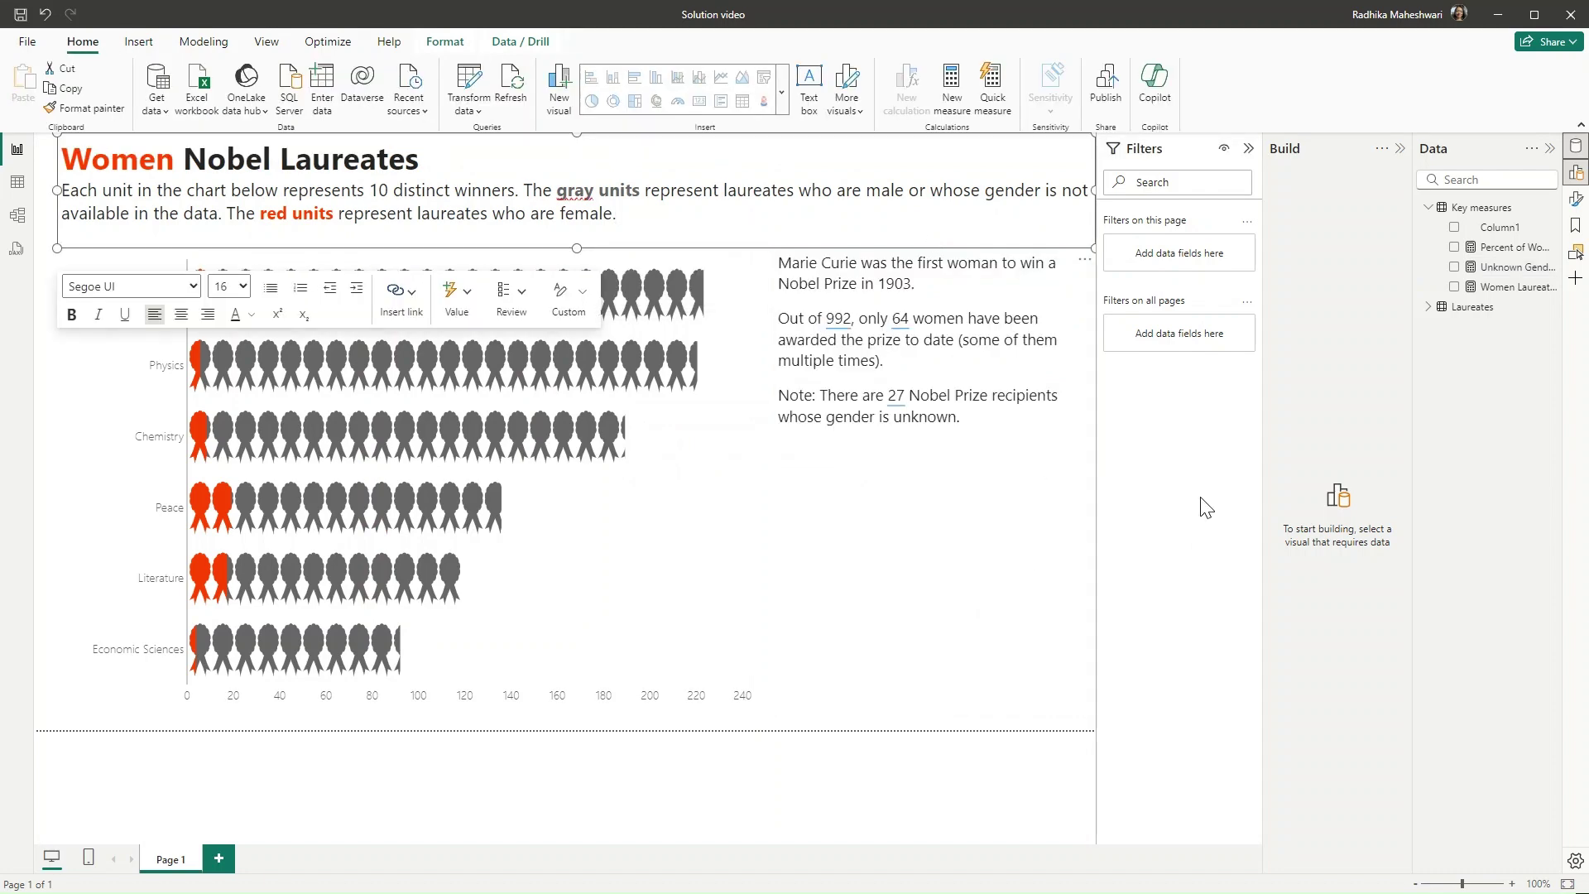
{"action": "left_click", "coordinate": [1400, 148]}
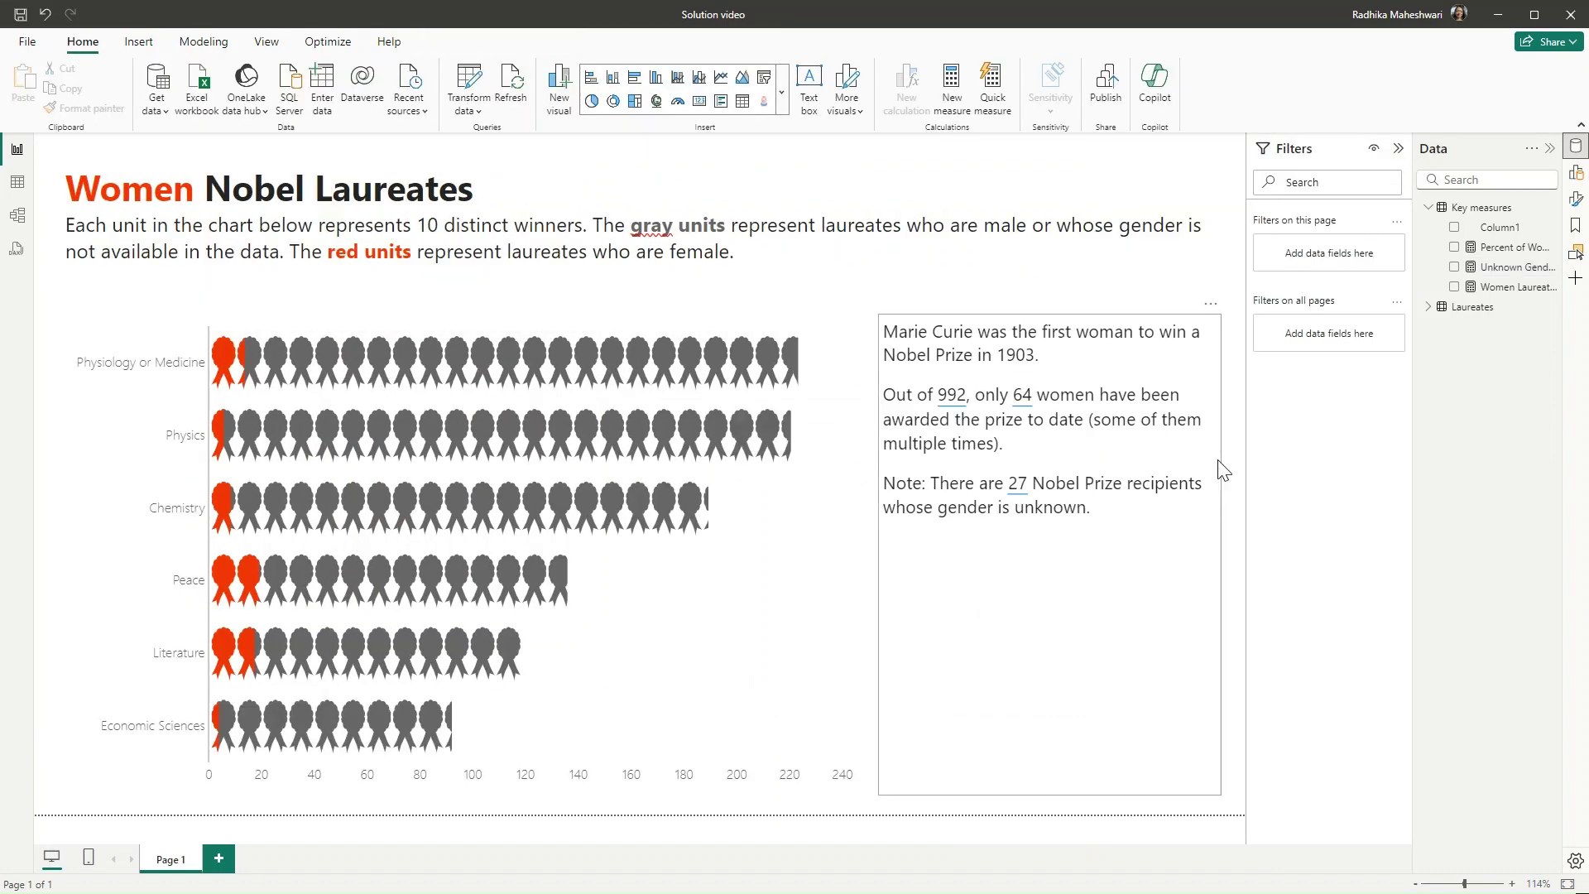